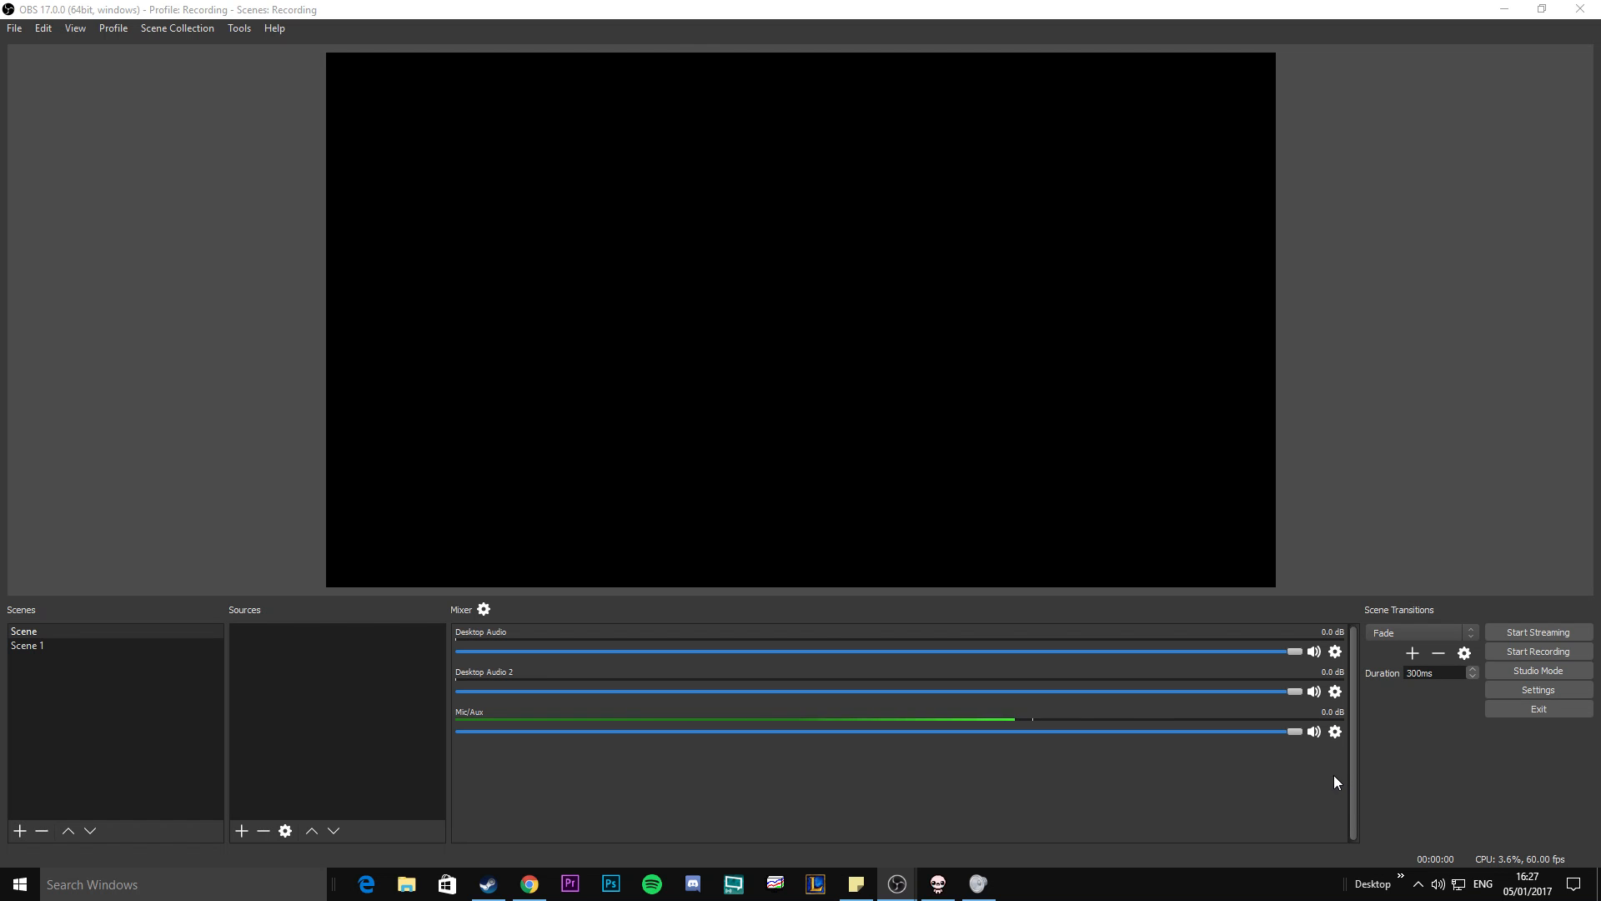
Open the recording output settings, keeping the output mode on Advanced.
{"action": "left_click", "coordinate": [1501, 691]}
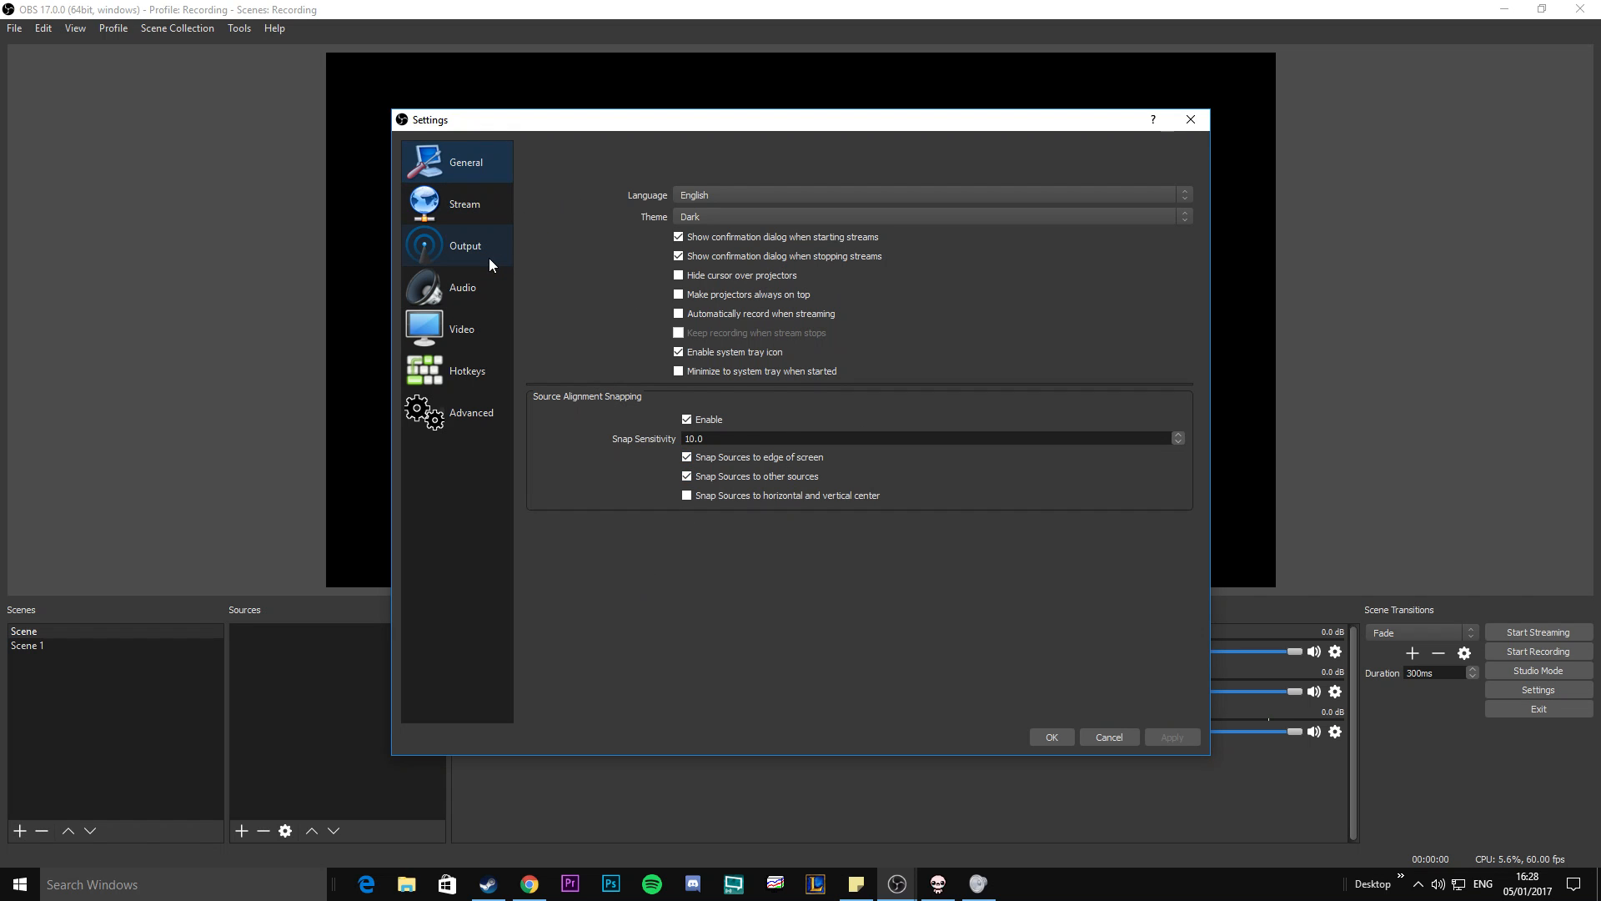
{"action": "left_click", "coordinate": [419, 208]}
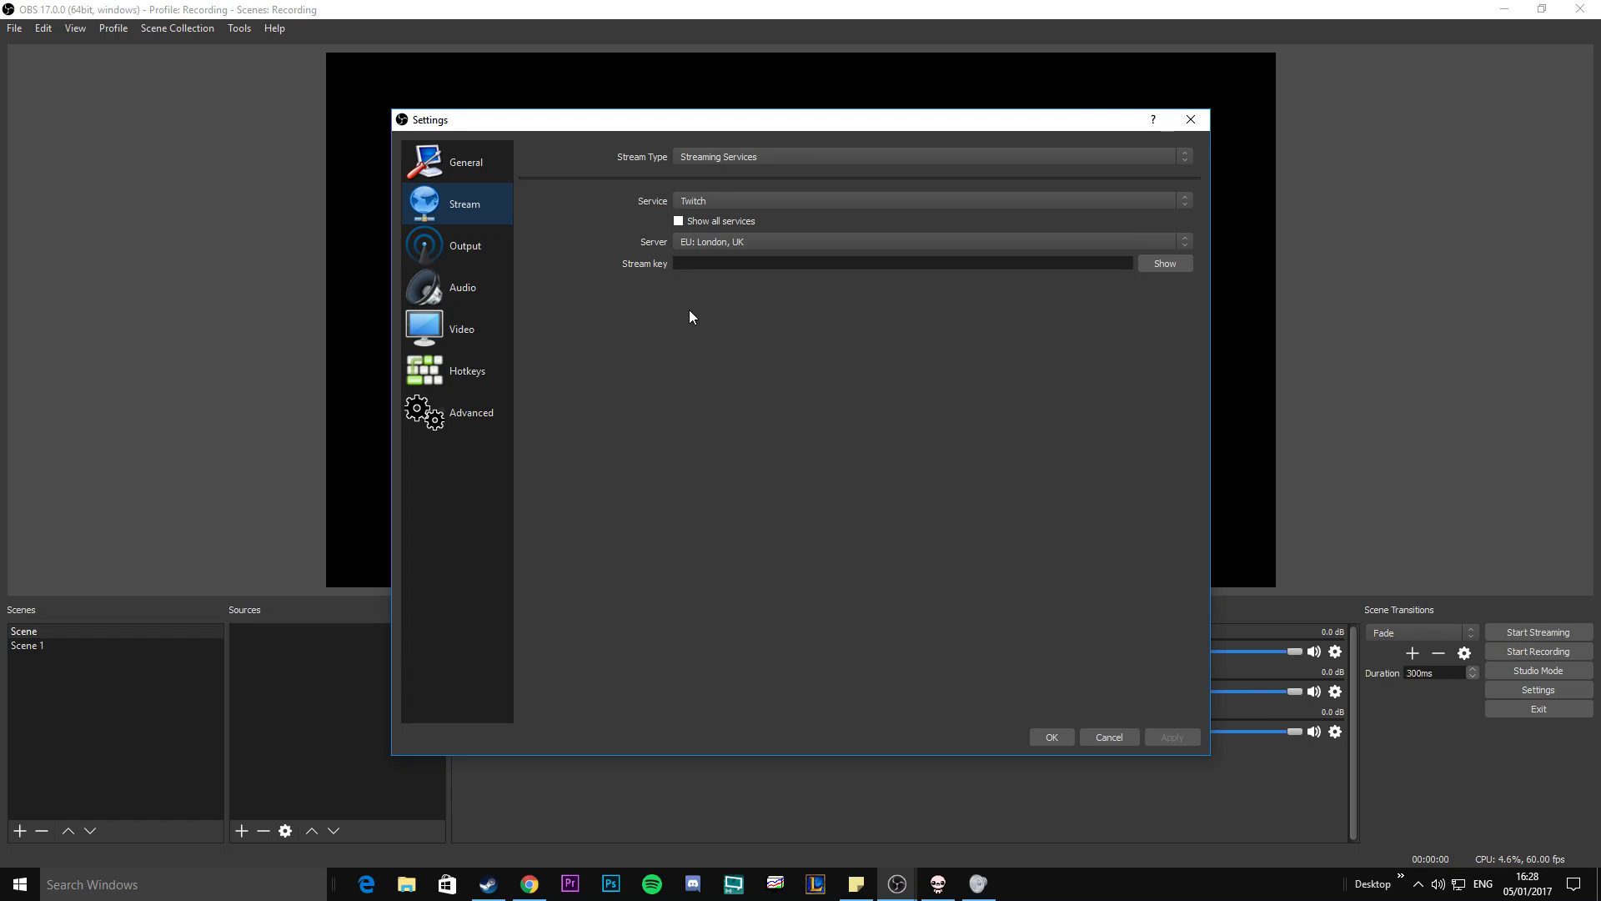
{"action": "left_click", "coordinate": [500, 255]}
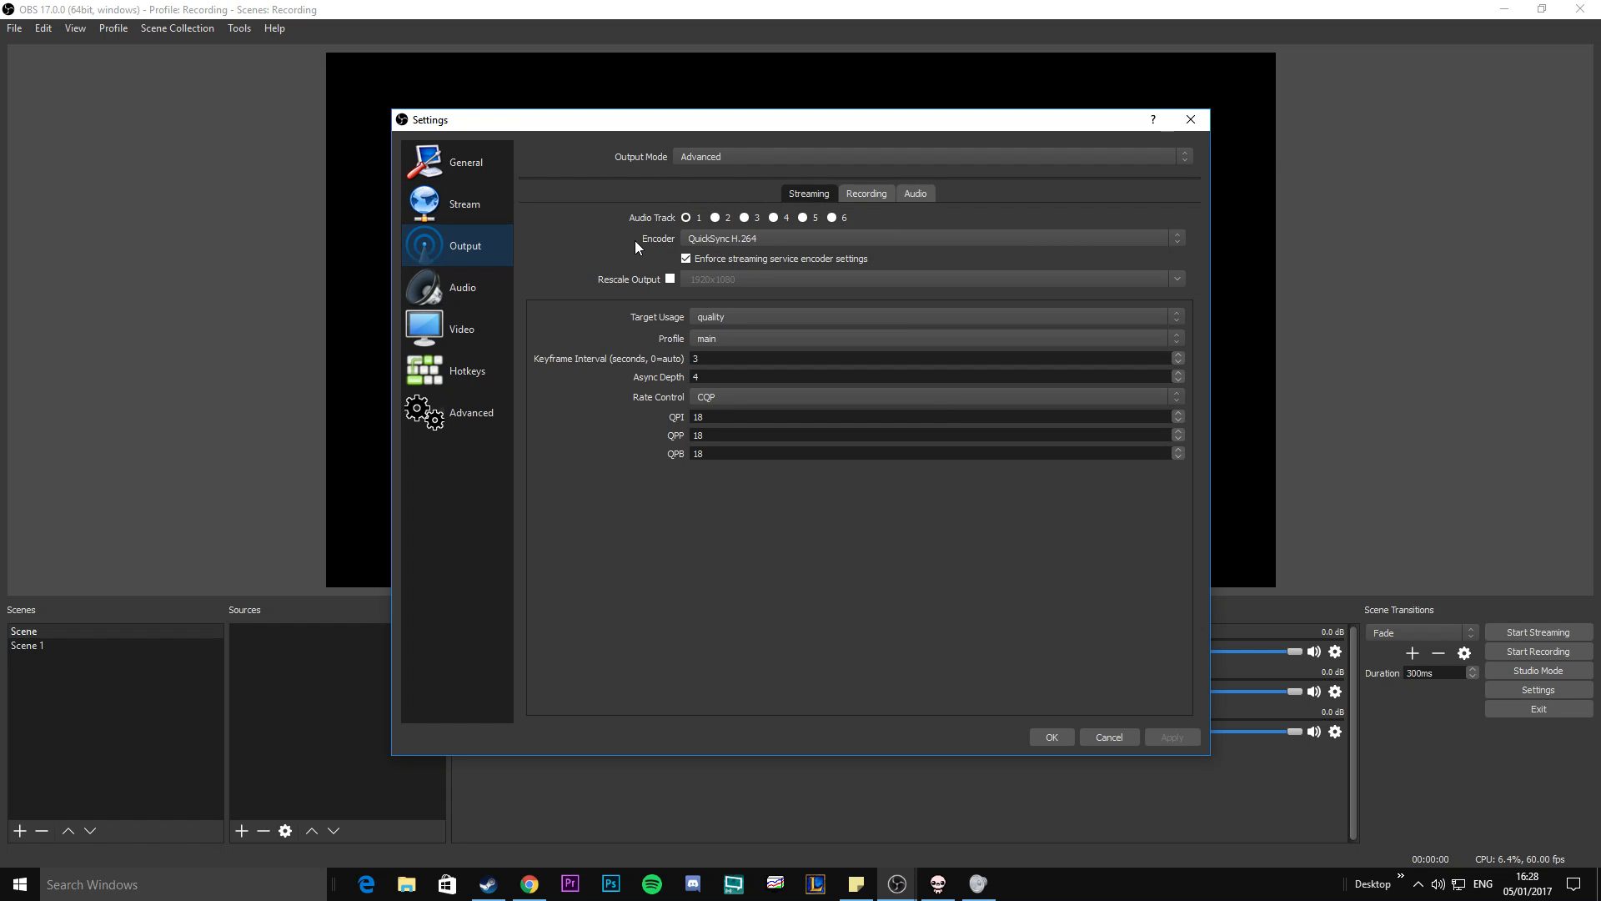
{"action": "left_click", "coordinate": [713, 158]}
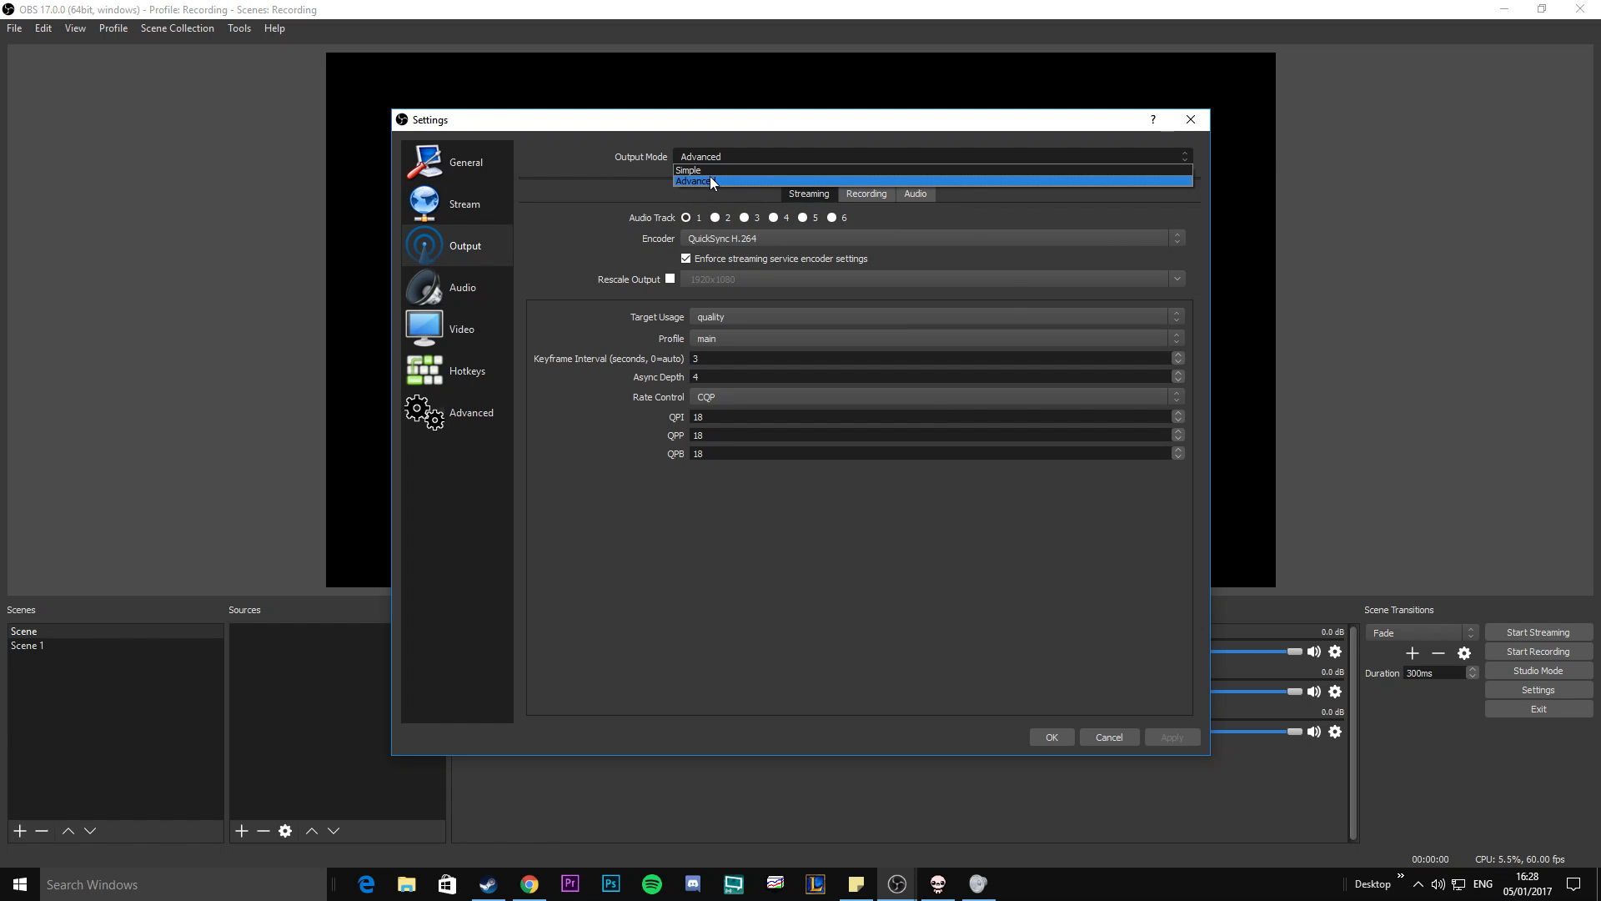
{"action": "left_click", "coordinate": [714, 155]}
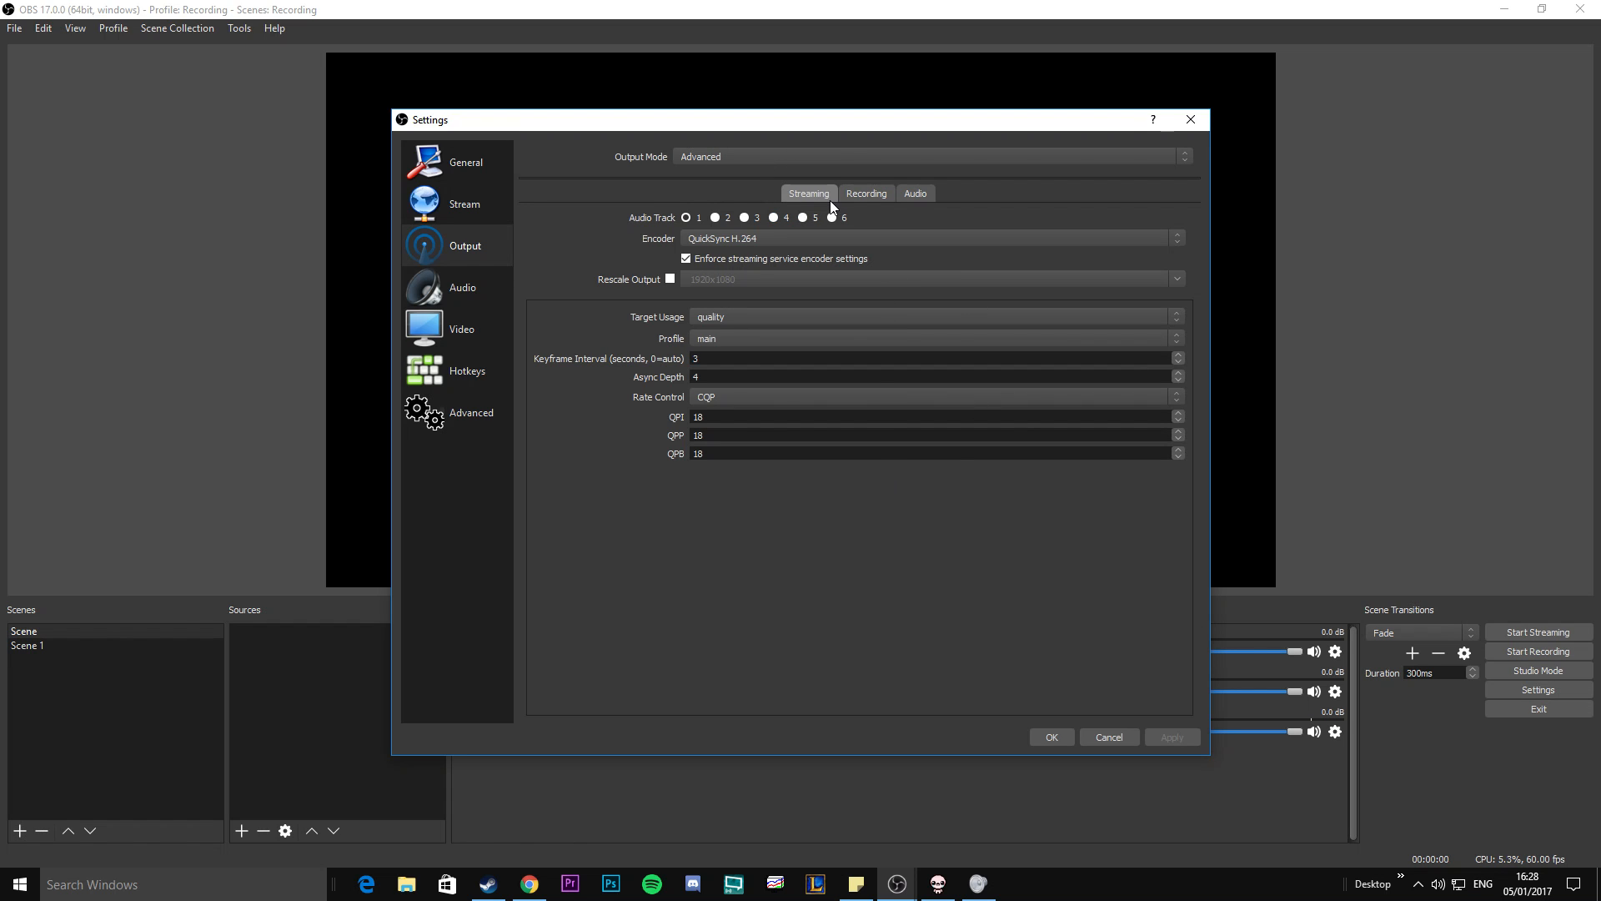
{"action": "left_click", "coordinate": [859, 193]}
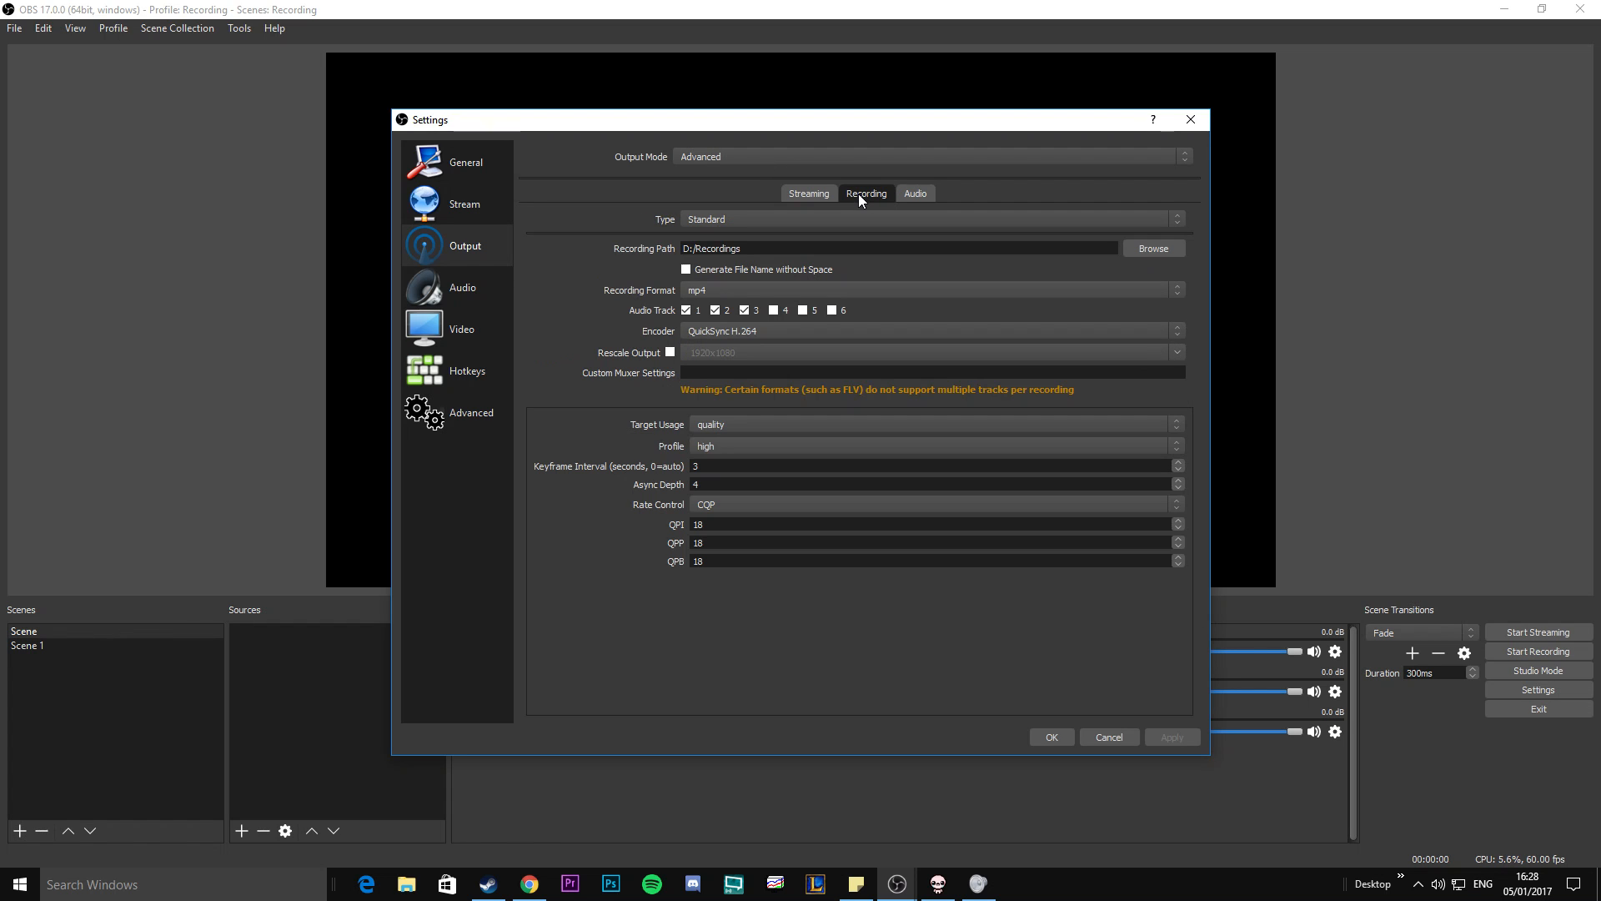
Examine the recording type options and the folder selection for the recording path.
{"action": "left_click", "coordinate": [771, 218]}
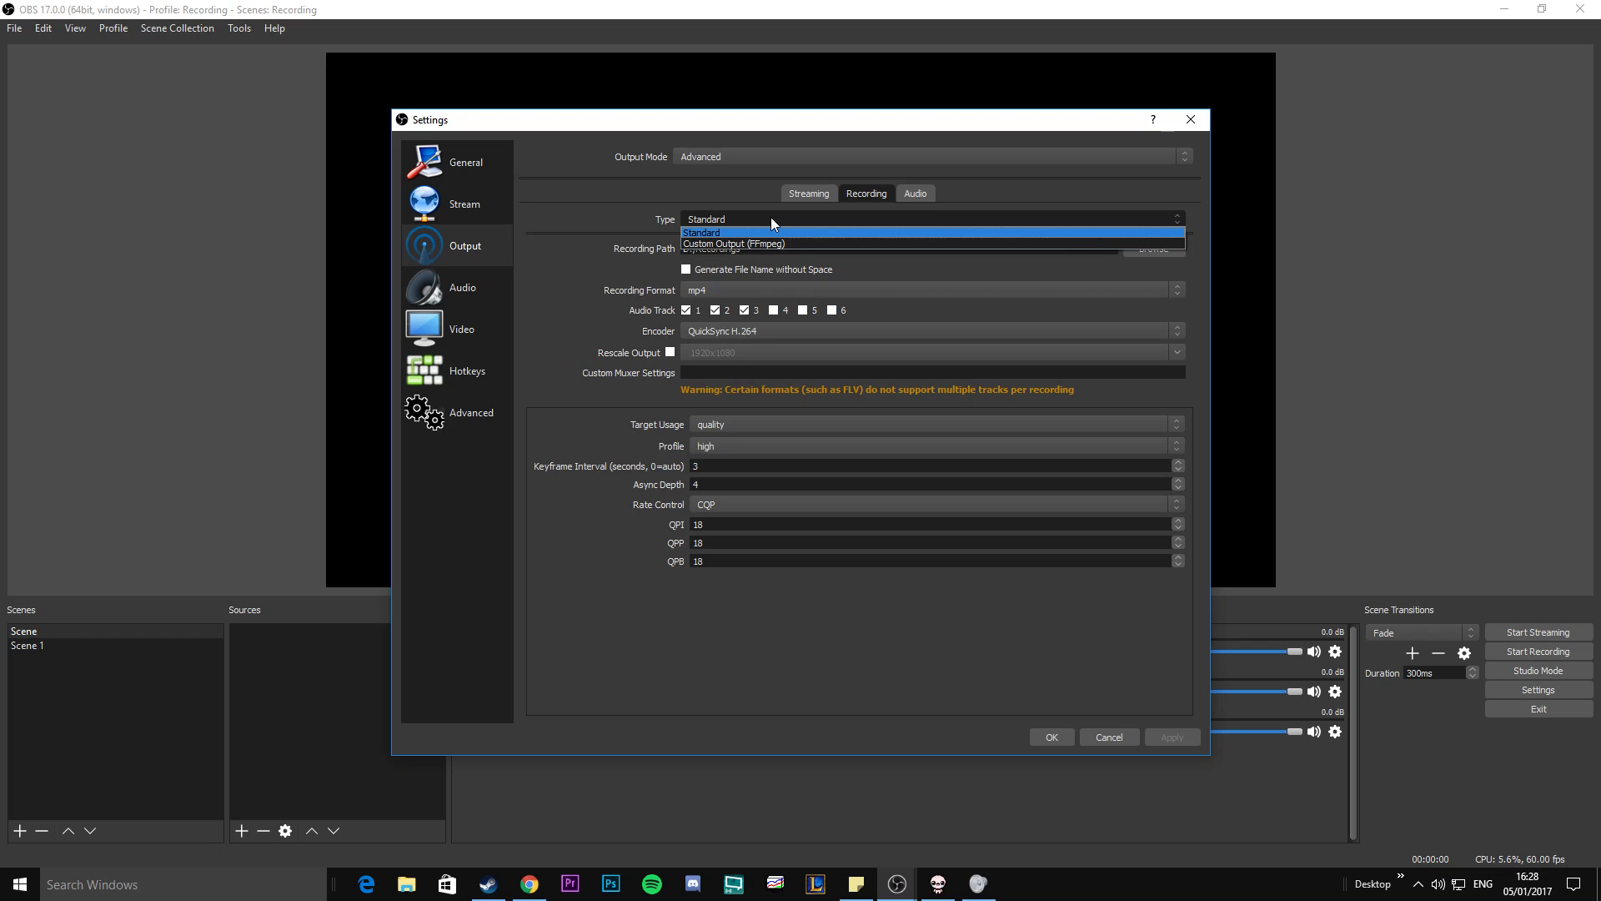
{"action": "left_click", "coordinate": [770, 219]}
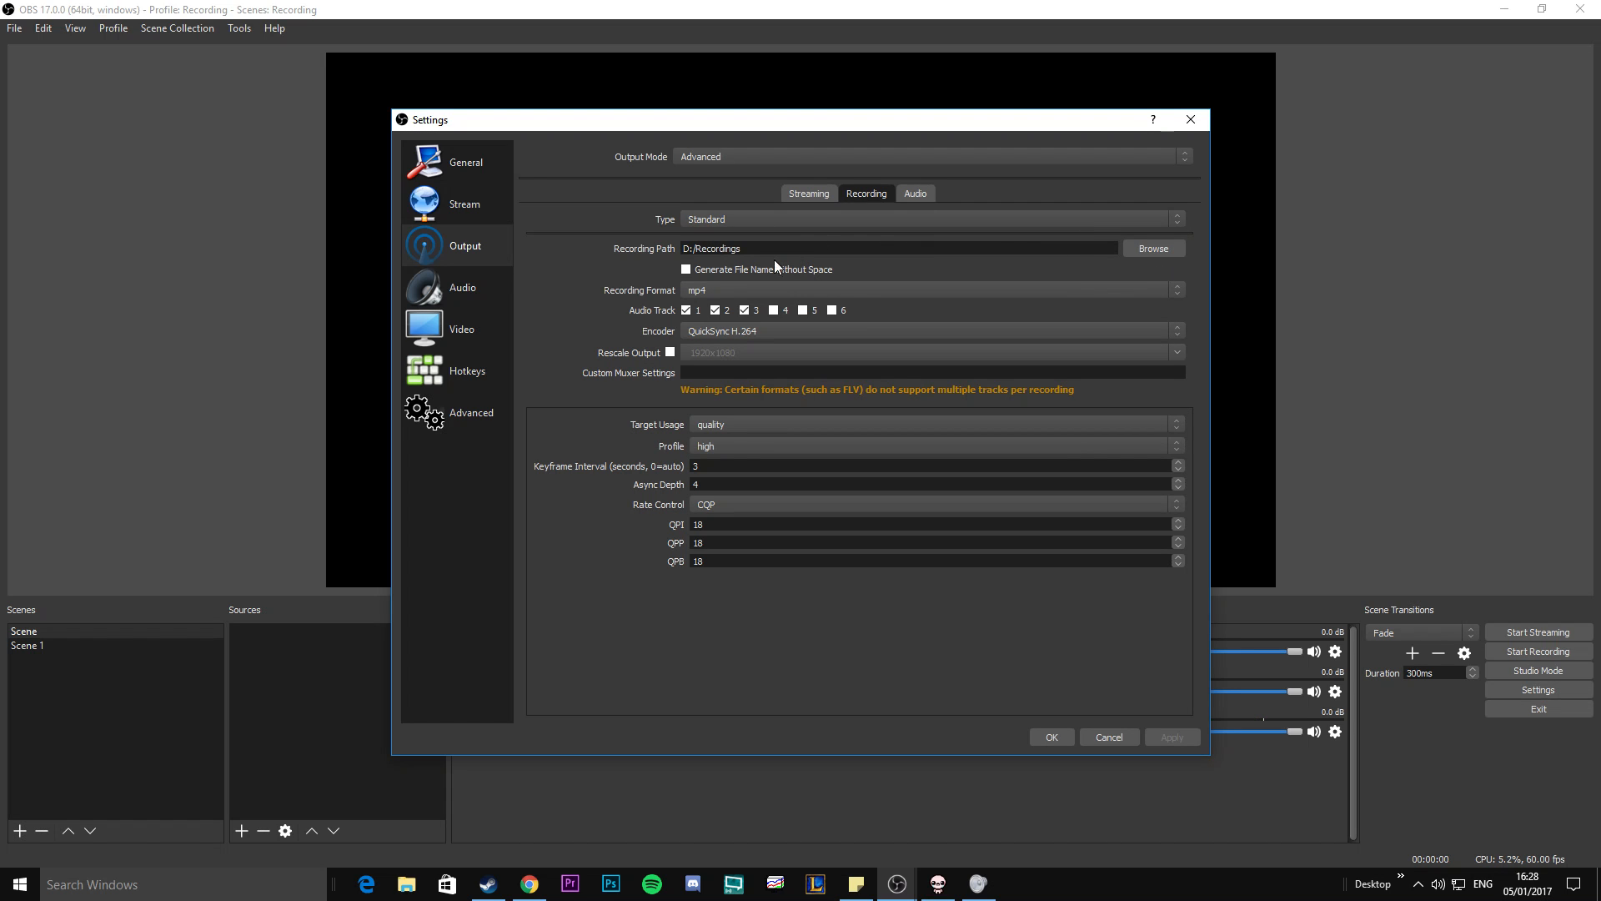
{"action": "left_click", "coordinate": [1146, 247]}
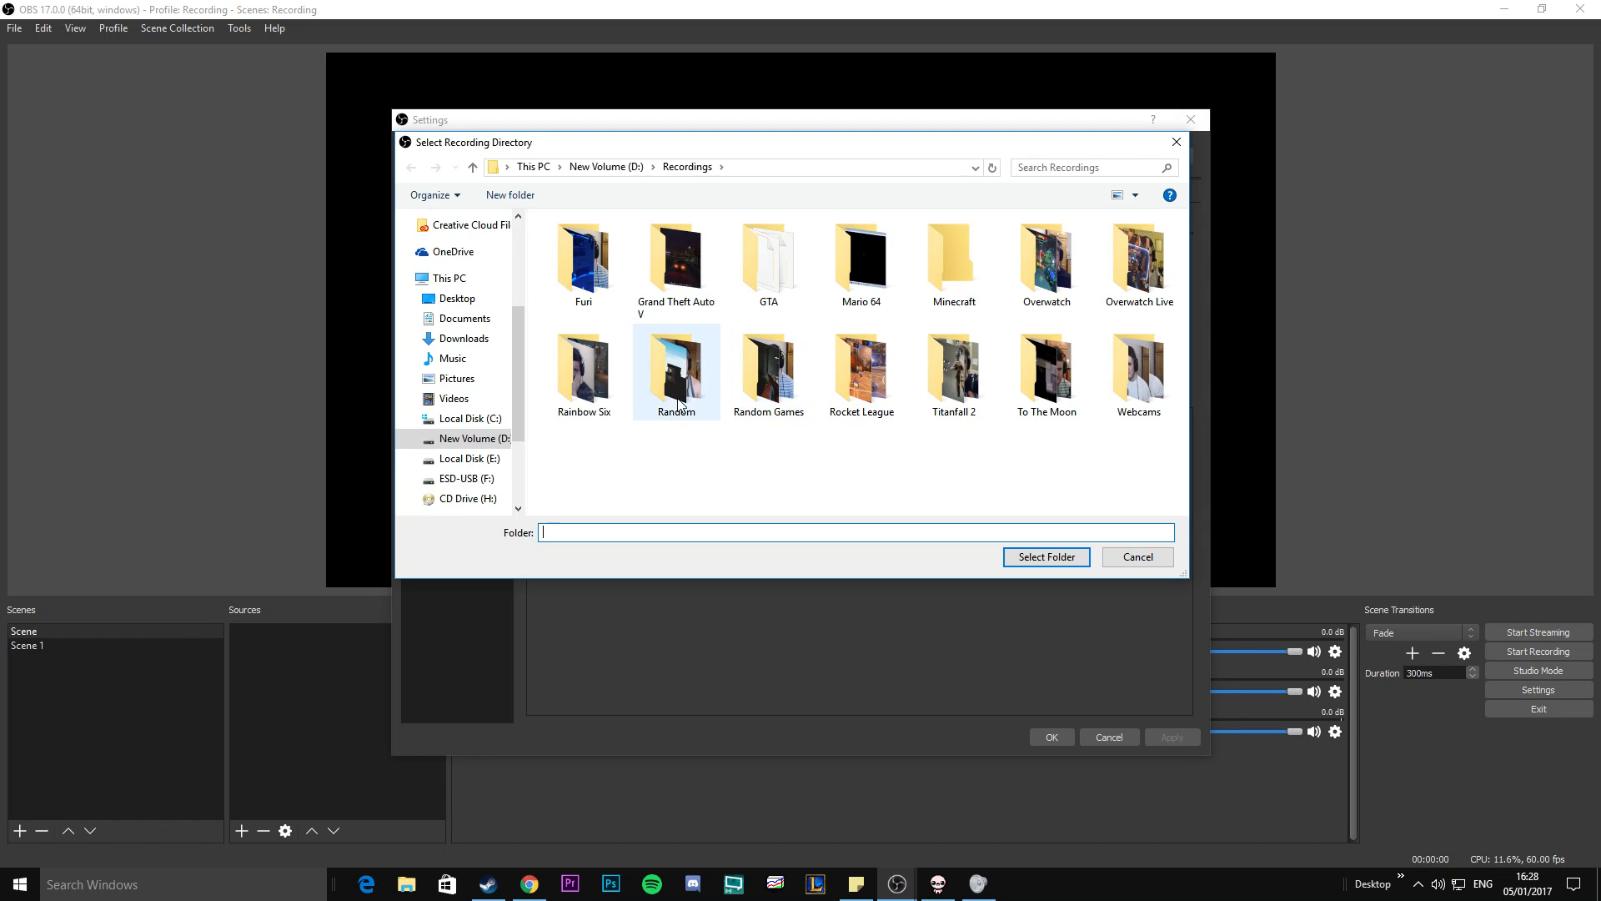
{"action": "left_click", "coordinate": [1175, 142]}
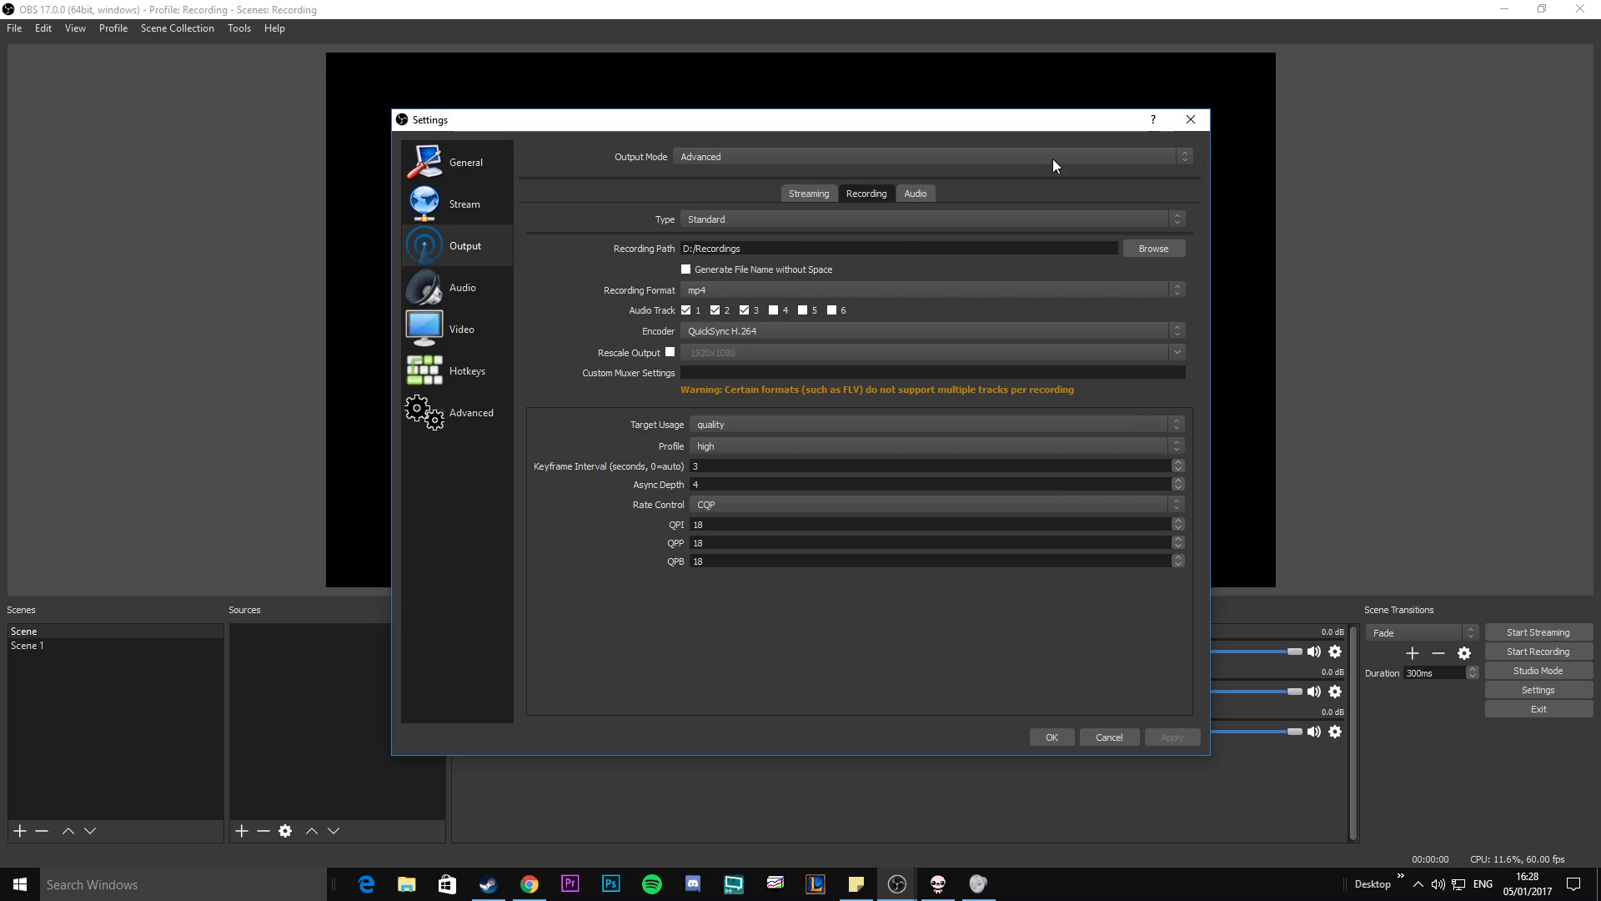
Examine the available recording formats and encoders, leaving mp4 and QuickSync H.264 selected.
{"action": "left_click", "coordinate": [723, 294]}
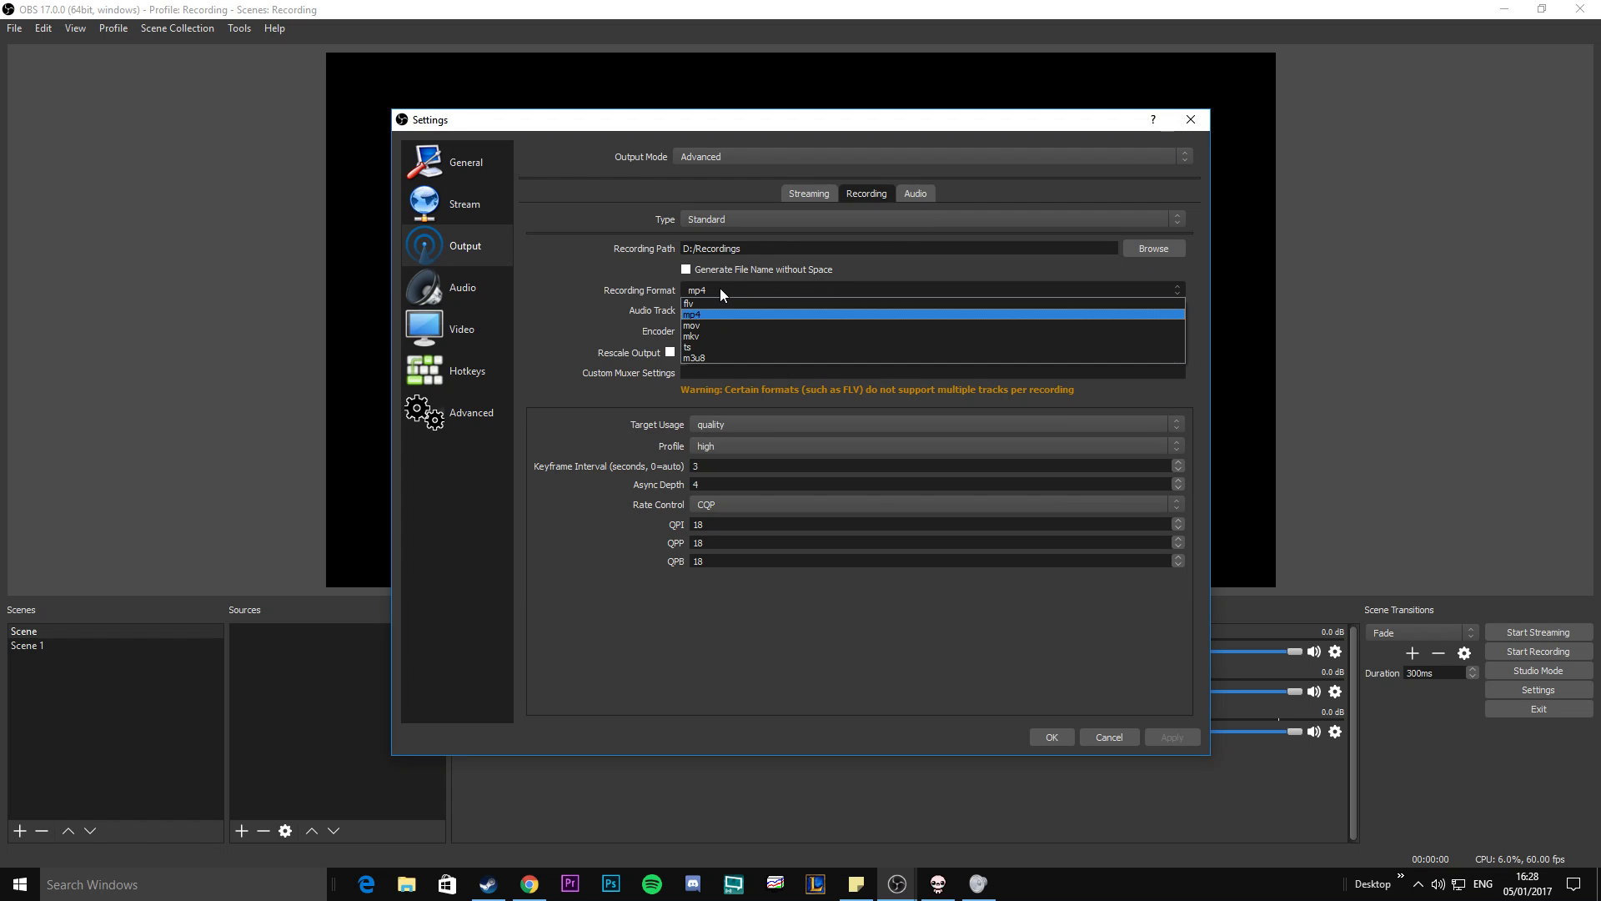
{"action": "left_click", "coordinate": [713, 293]}
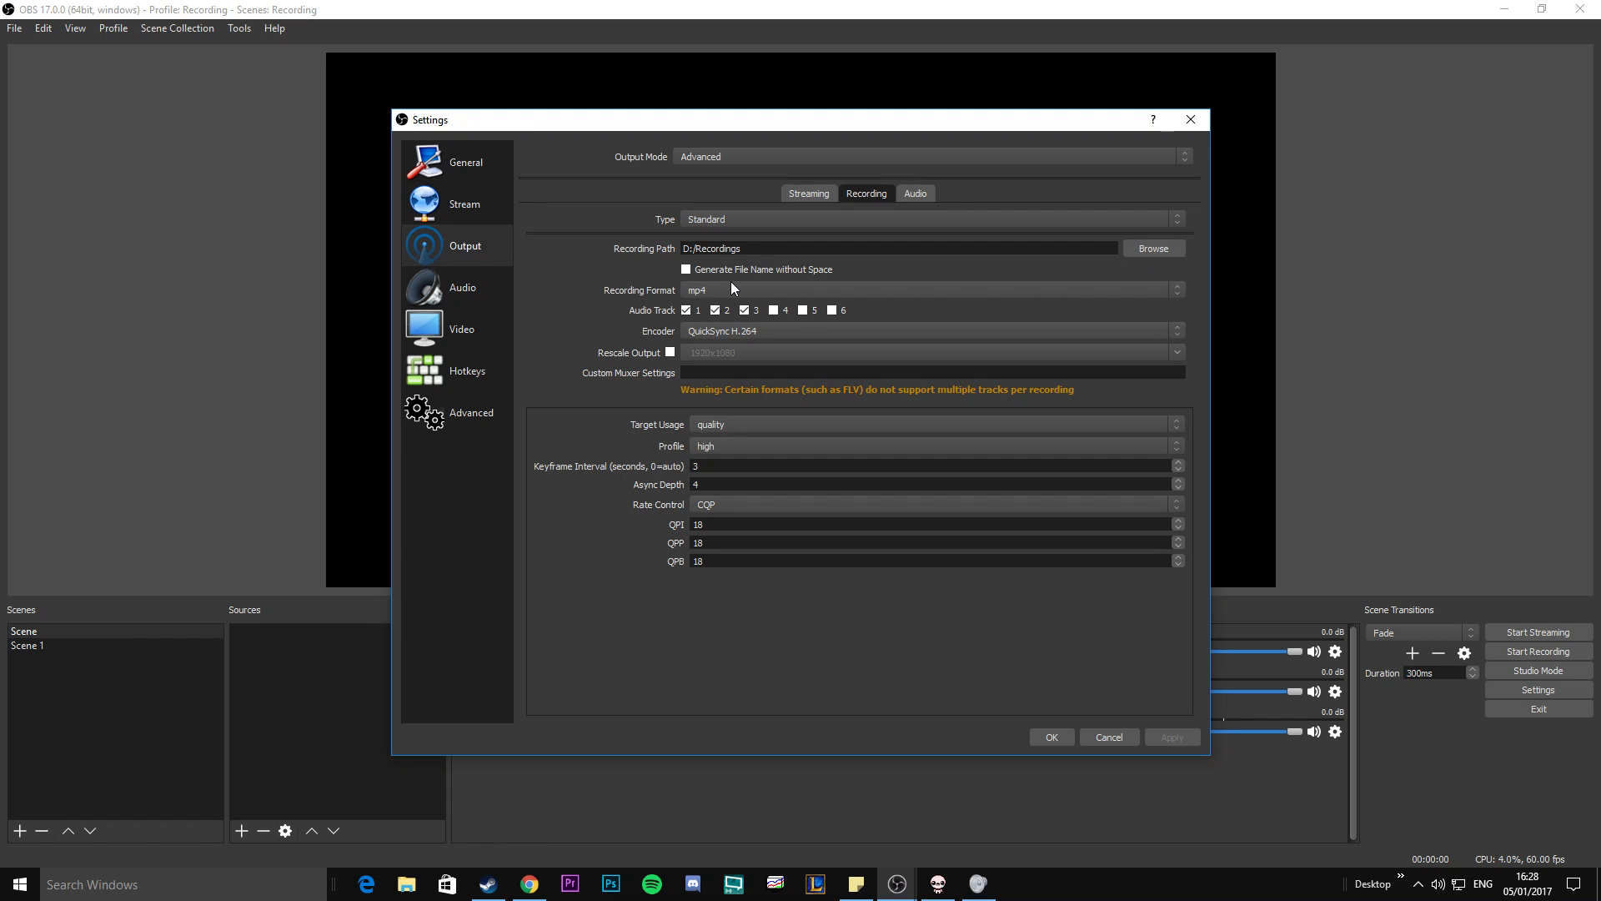
{"action": "left_click", "coordinate": [727, 288]}
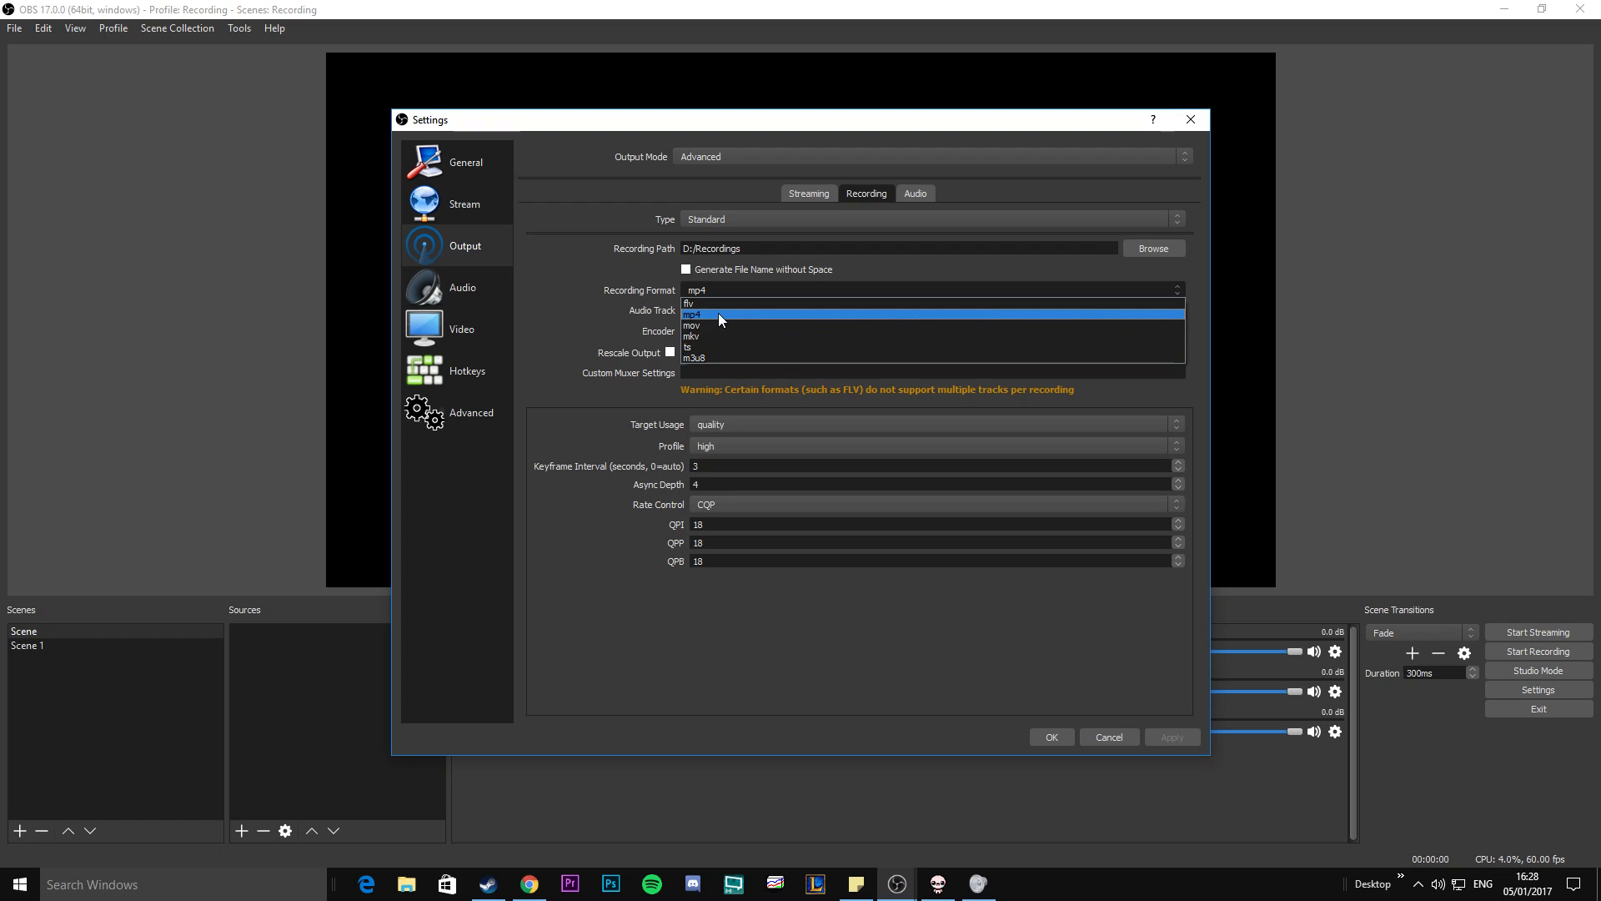
{"action": "left_click", "coordinate": [712, 291]}
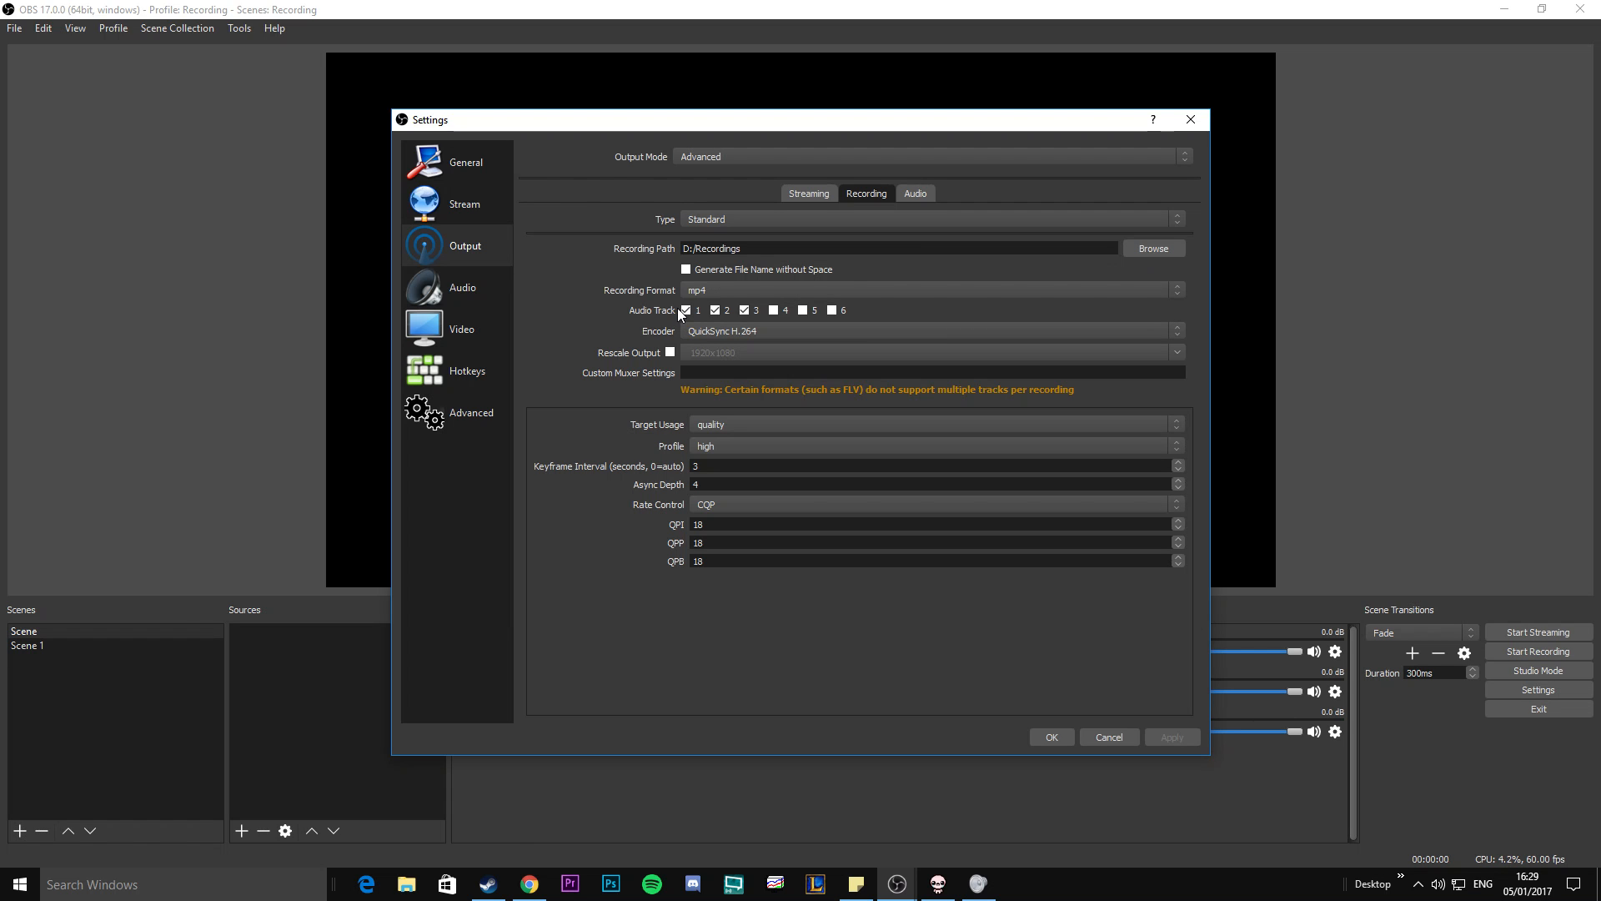
{"action": "left_click", "coordinate": [712, 333]}
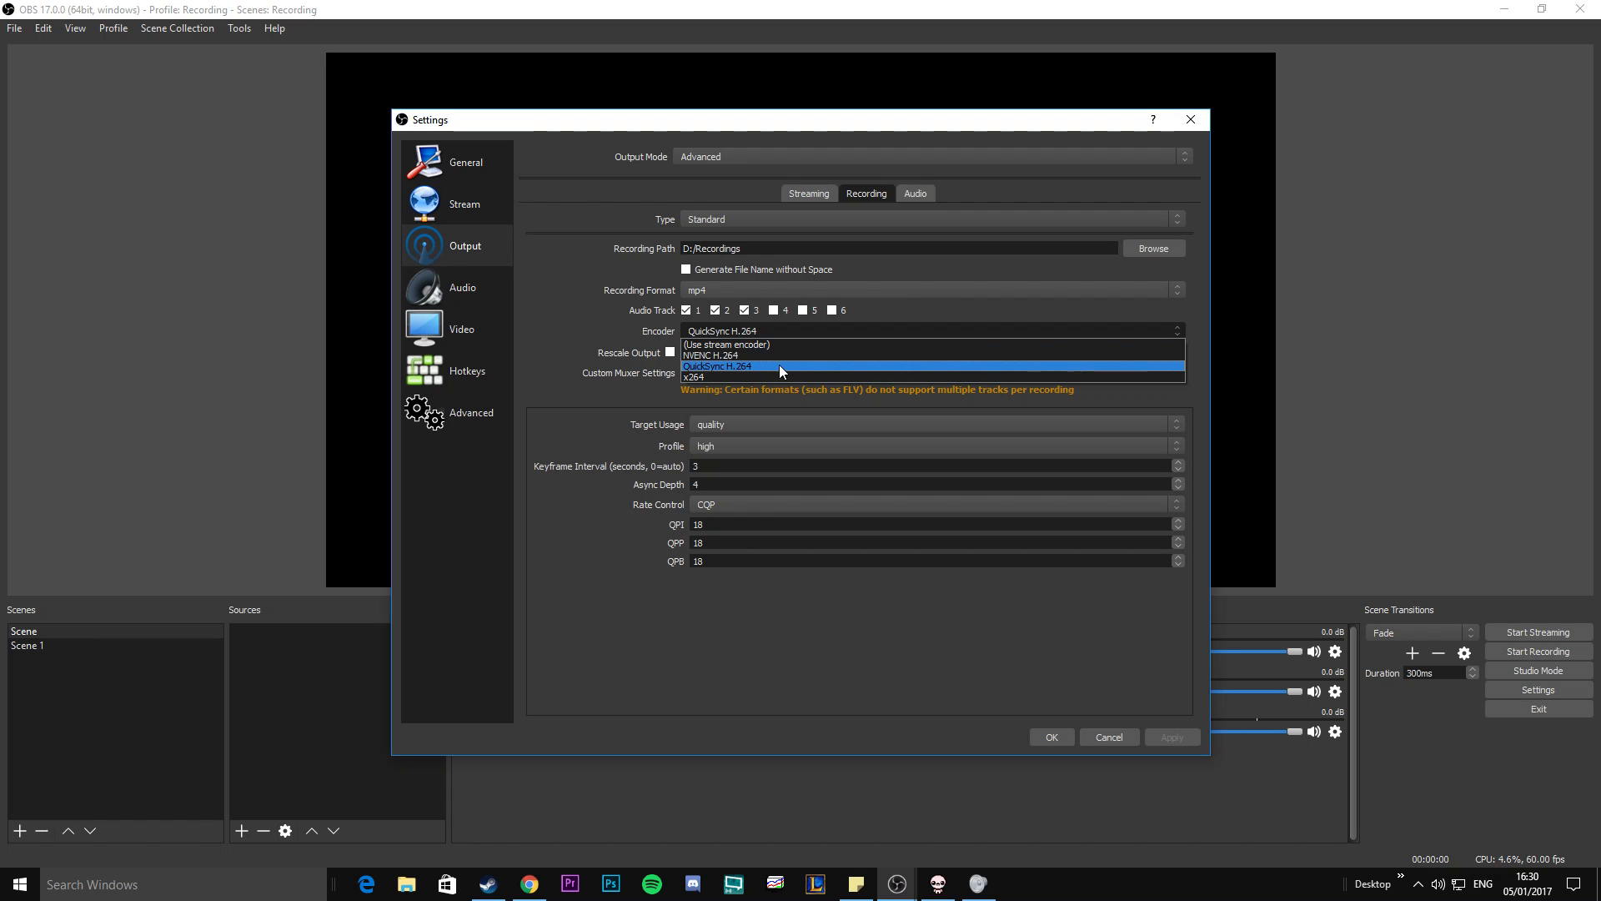
{"action": "left_click", "coordinate": [742, 329]}
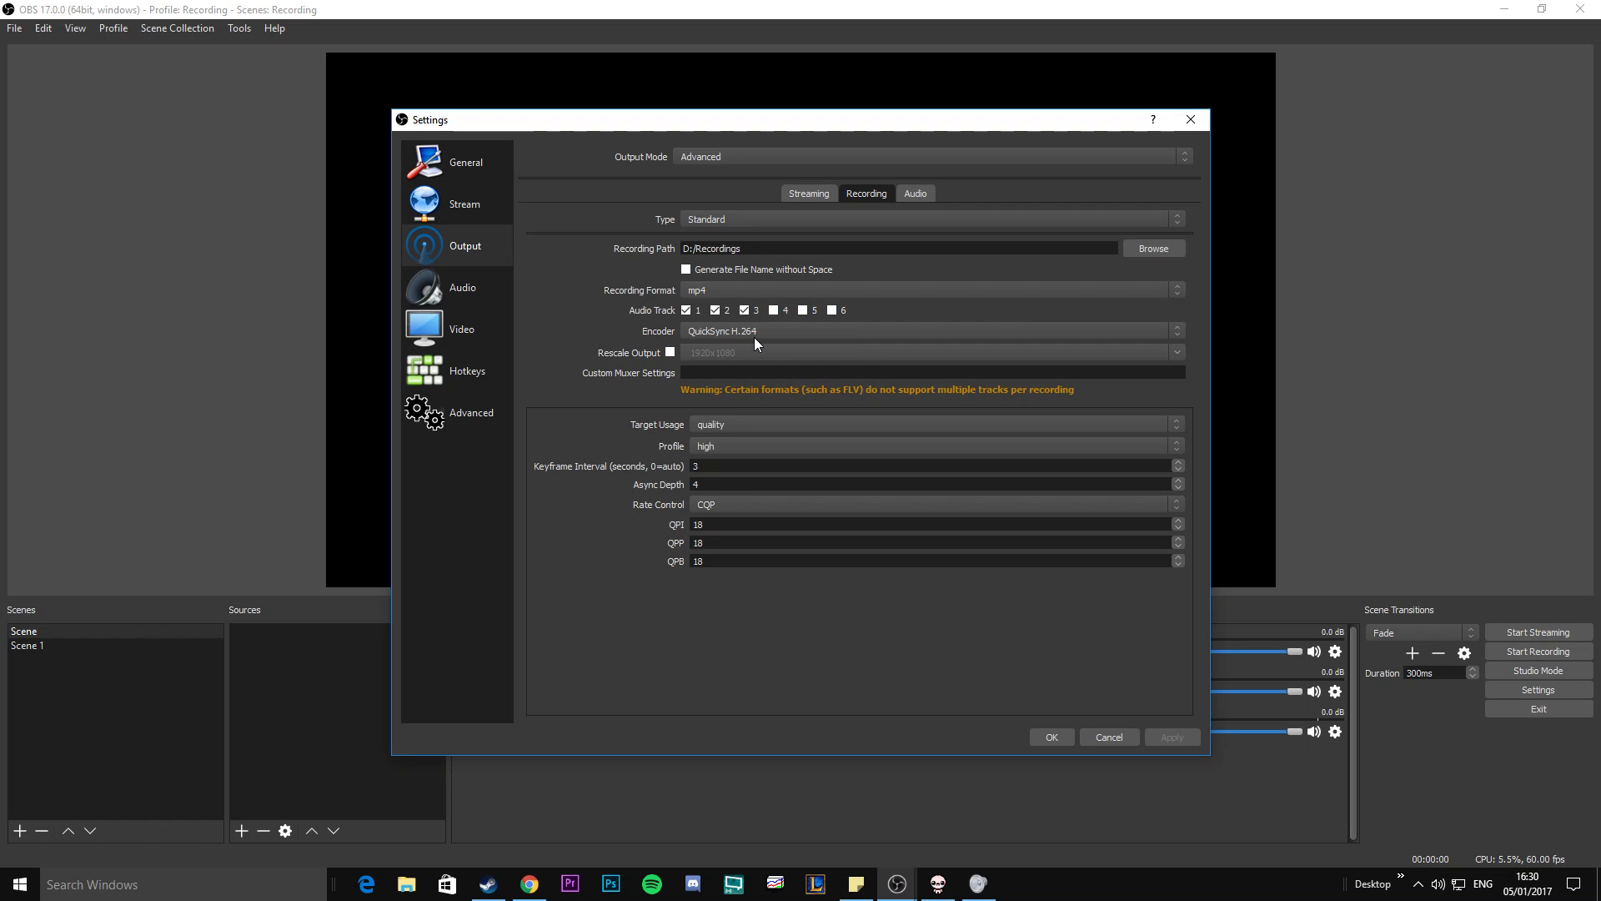
Keep the target usage on quality and select the high profile for the QuickSync recording encoder.
{"action": "left_click", "coordinate": [721, 423]}
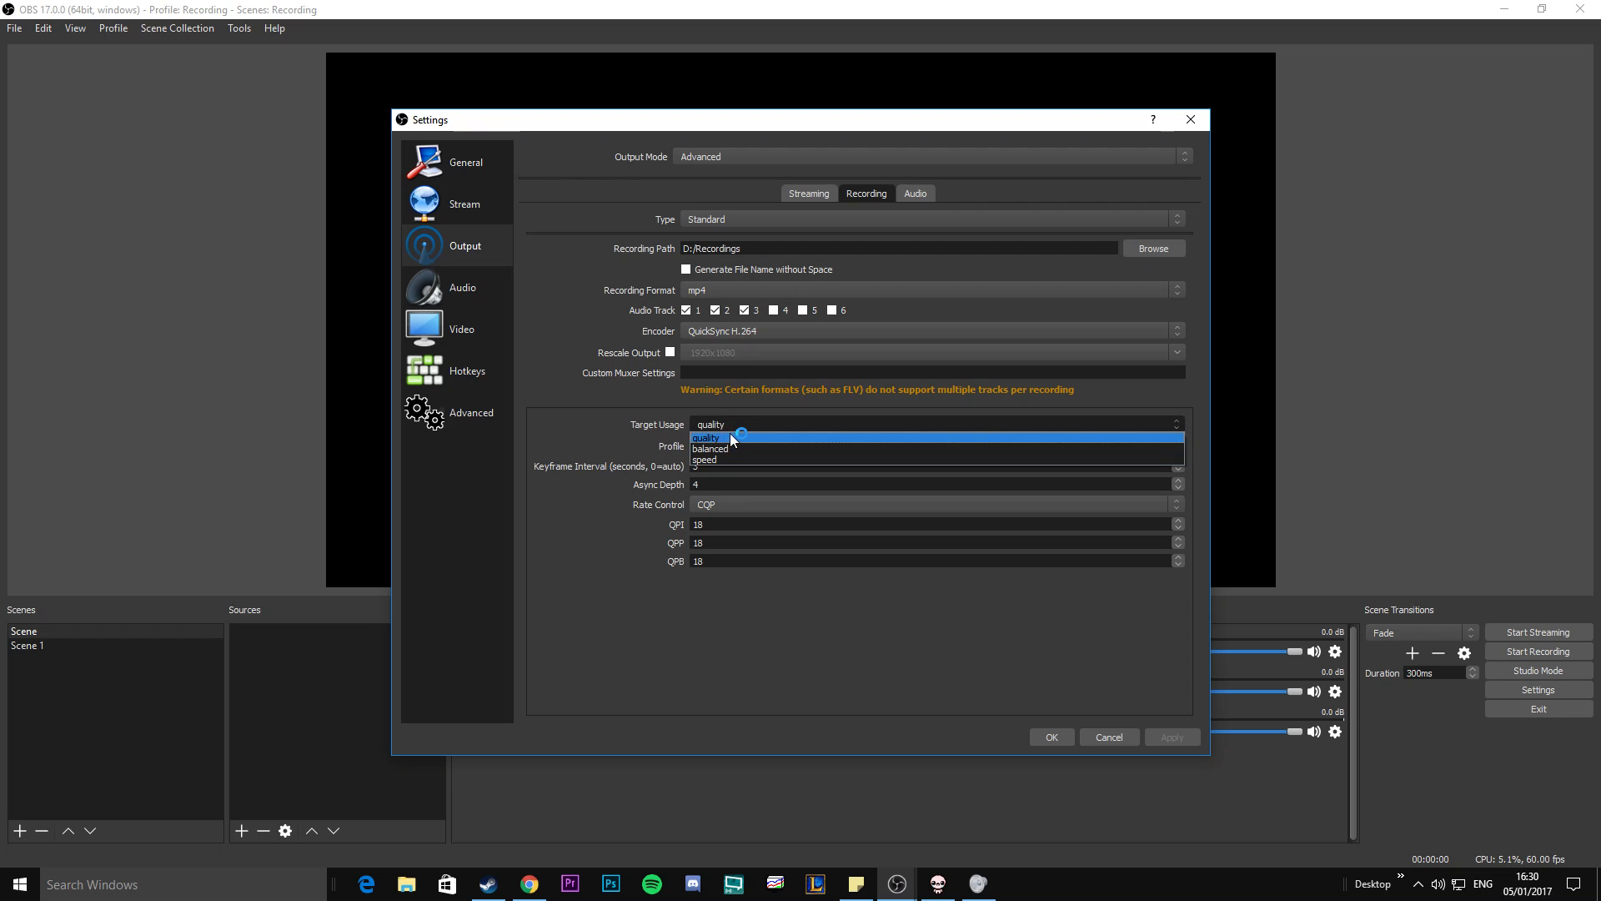
{"action": "left_click", "coordinate": [736, 417]}
{"action": "left_click", "coordinate": [736, 448]}
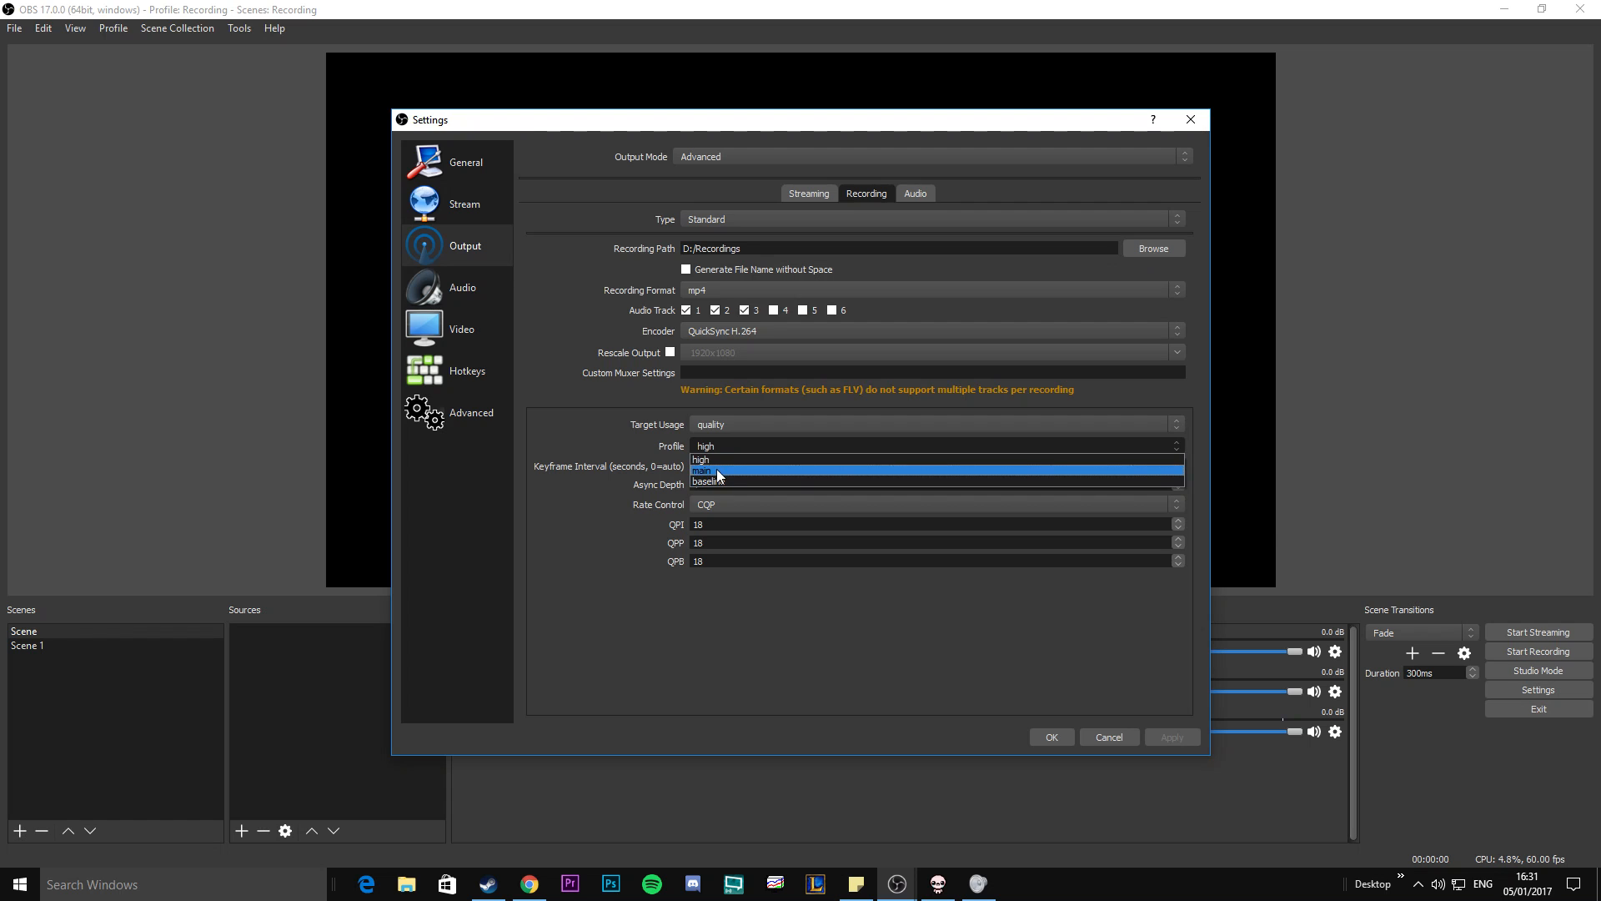
{"action": "left_click", "coordinate": [704, 459]}
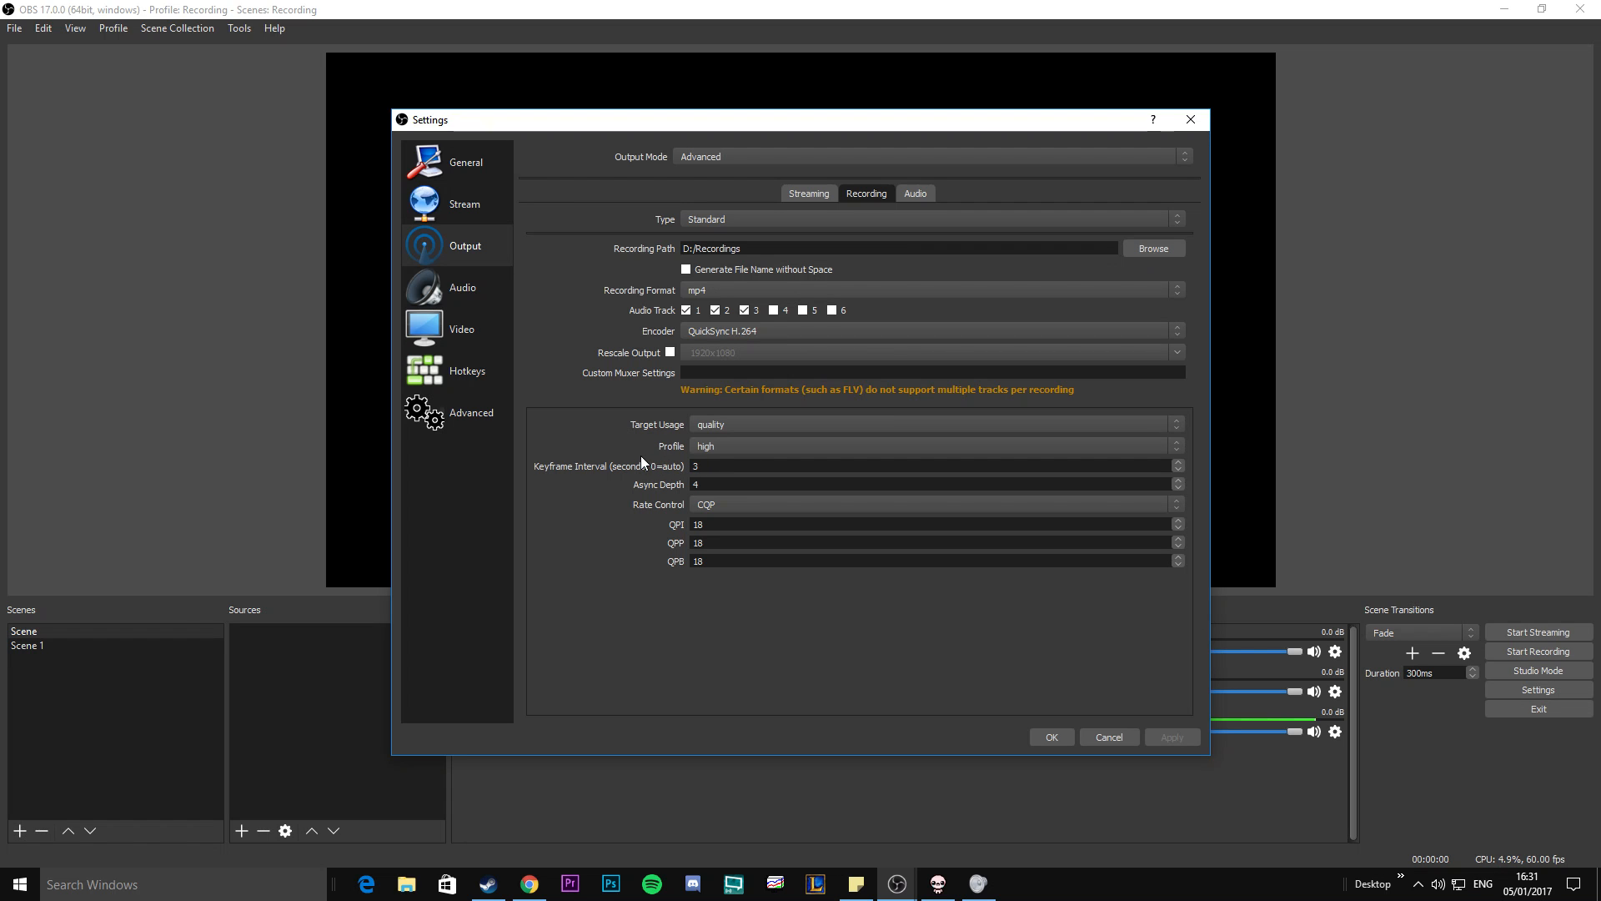
Examine the keyframe interval and the rate control options of the QuickSync encoder.
{"action": "left_click_drag", "start_coordinate": [711, 465], "coordinate": [628, 462]}
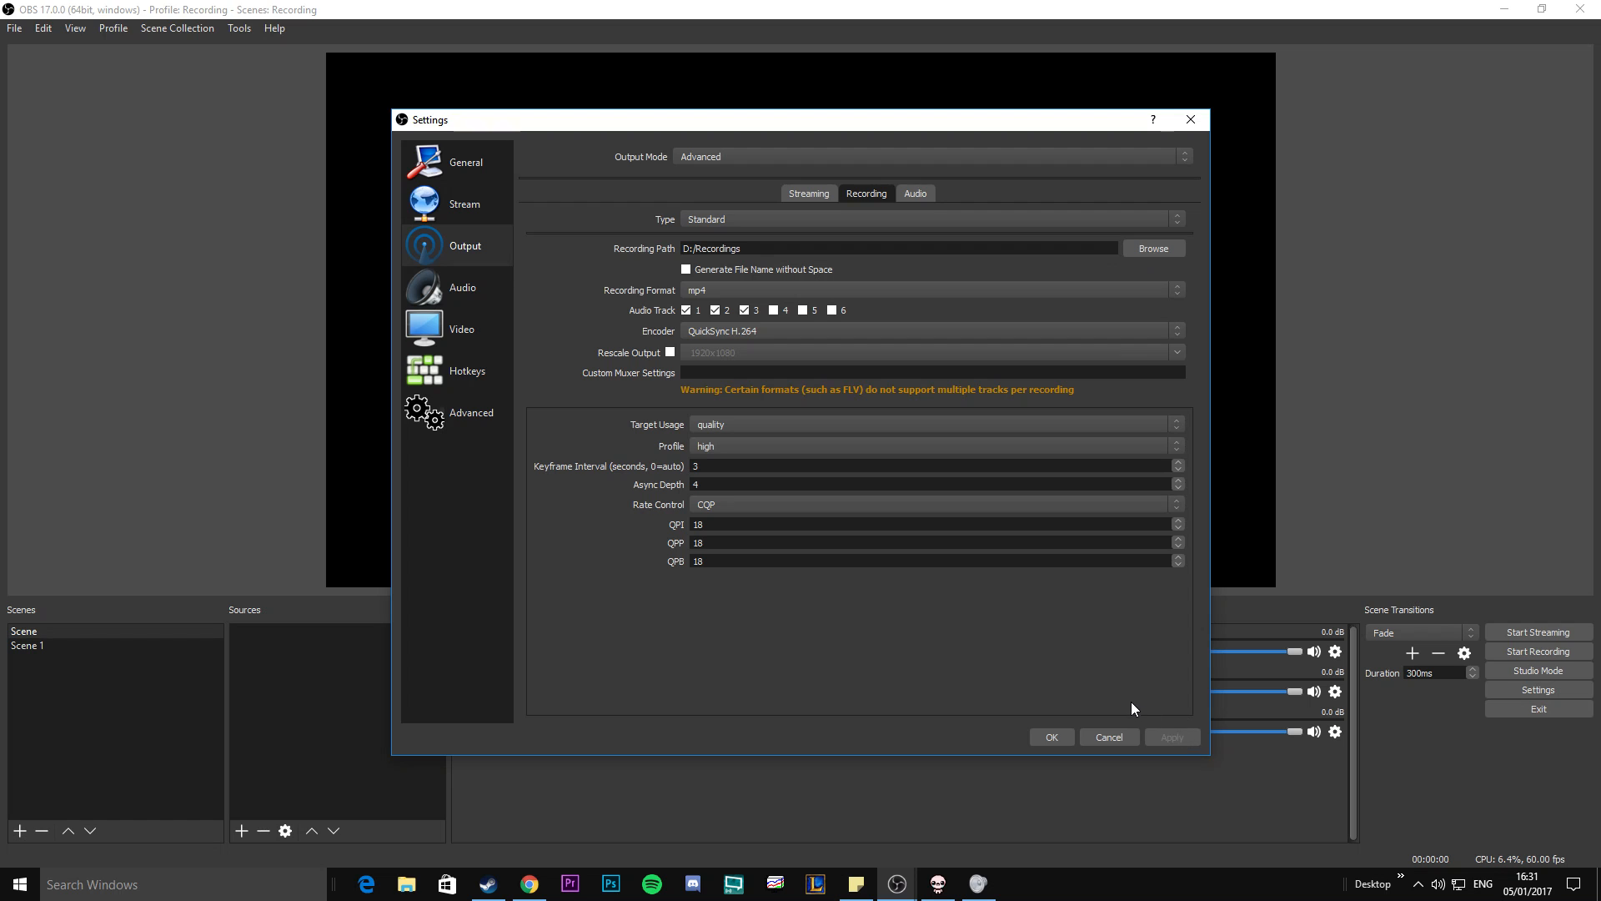
{"action": "left_click", "coordinate": [750, 506]}
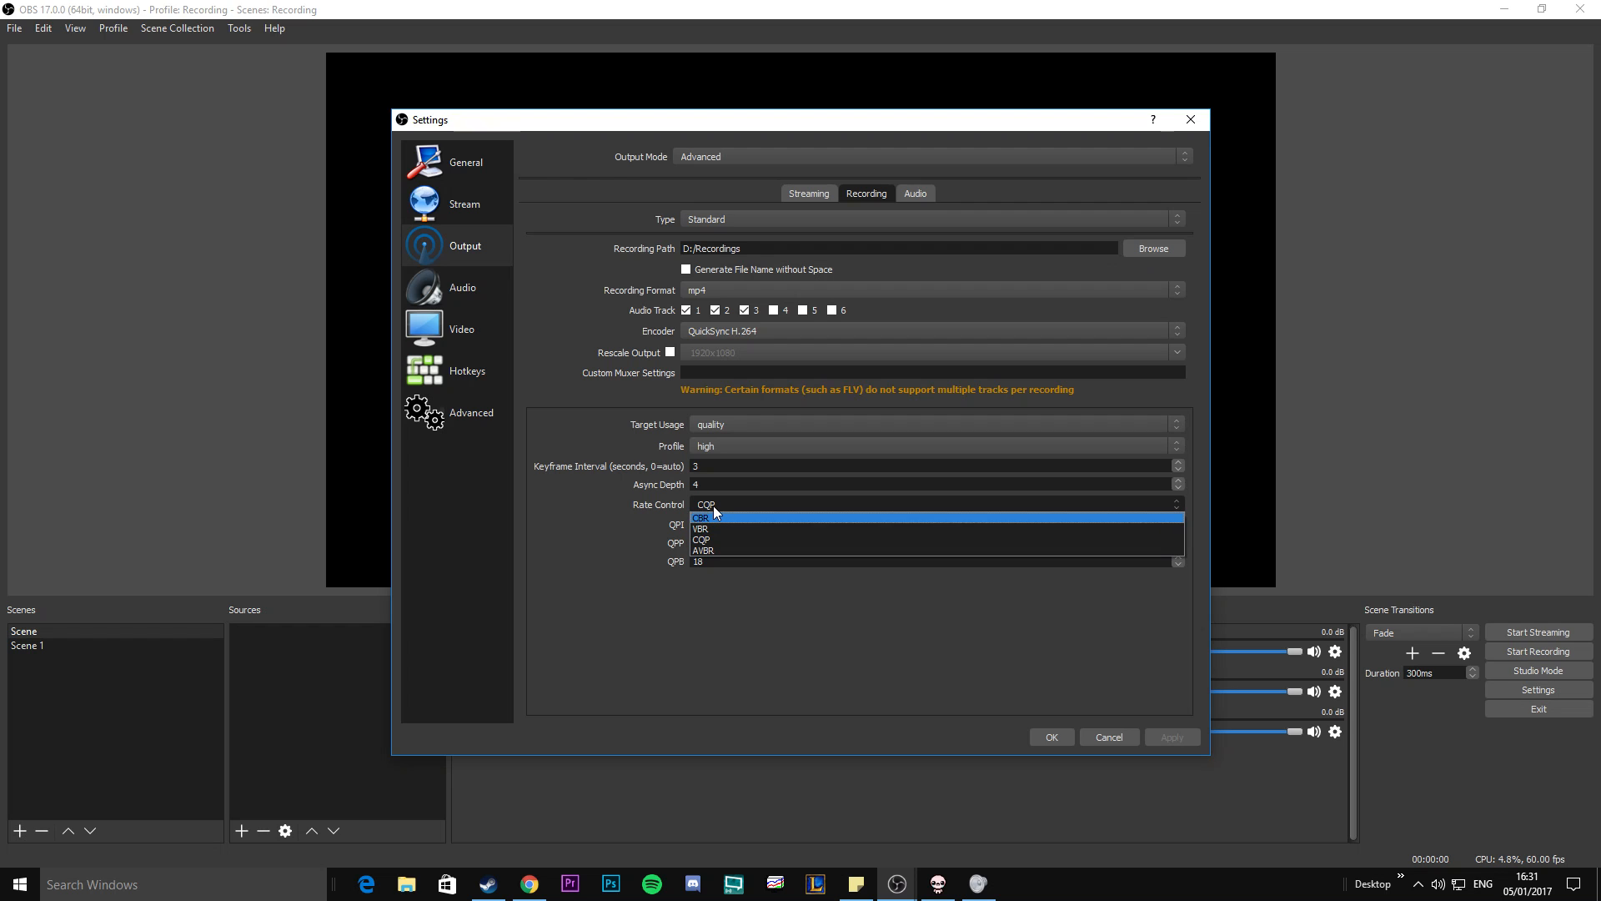
{"action": "left_click", "coordinate": [713, 505]}
{"action": "left_click", "coordinate": [713, 505]}
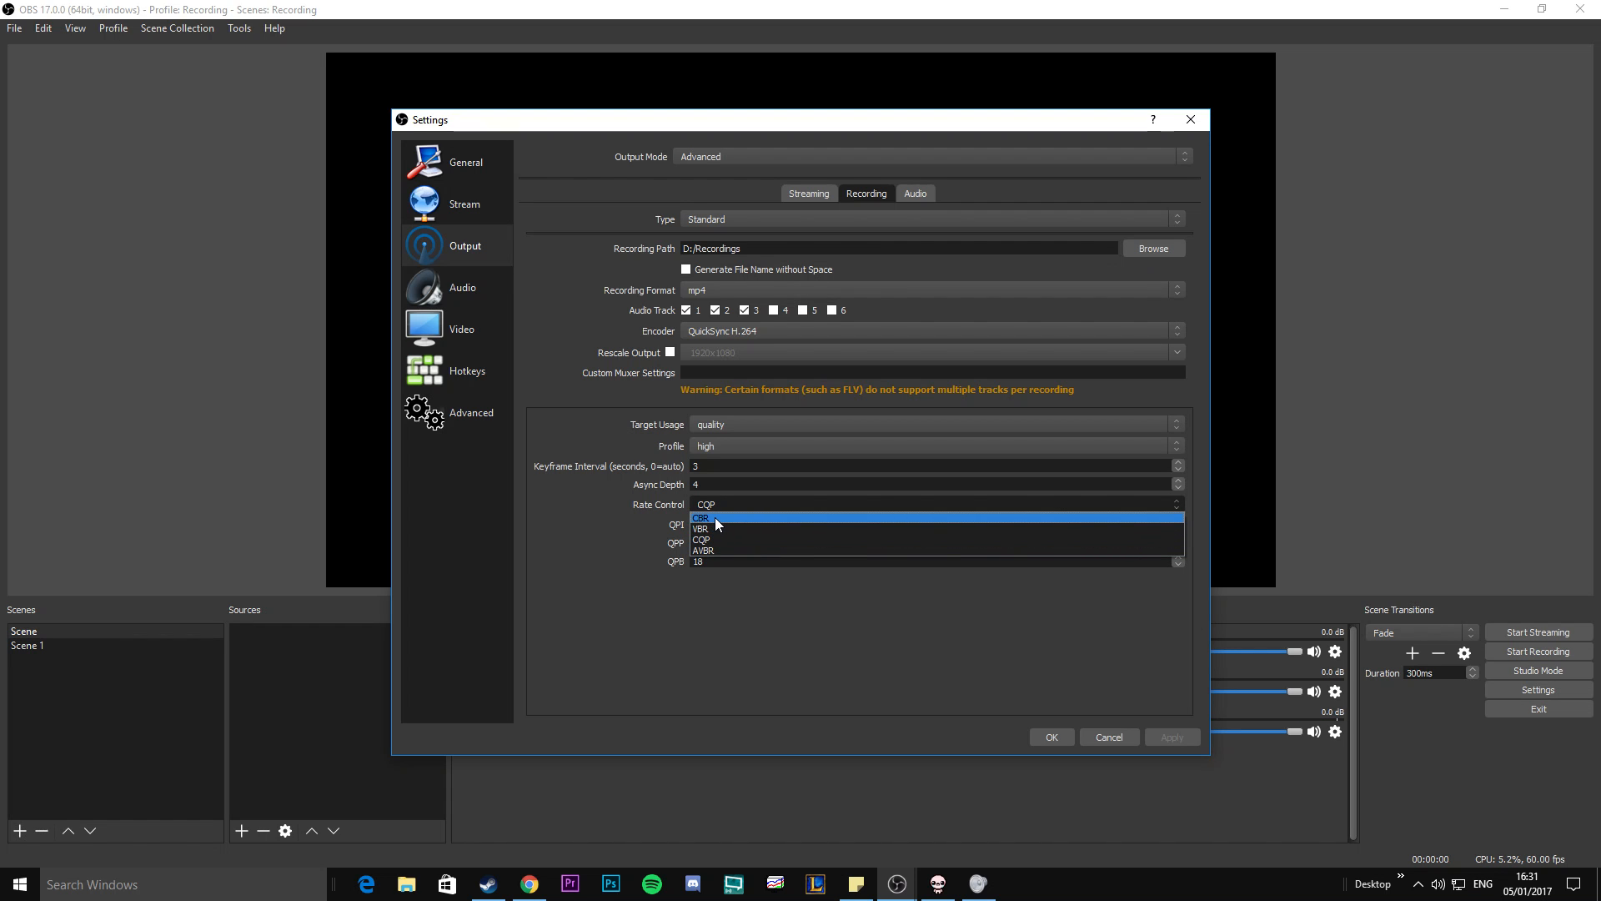
{"action": "left_click", "coordinate": [716, 504]}
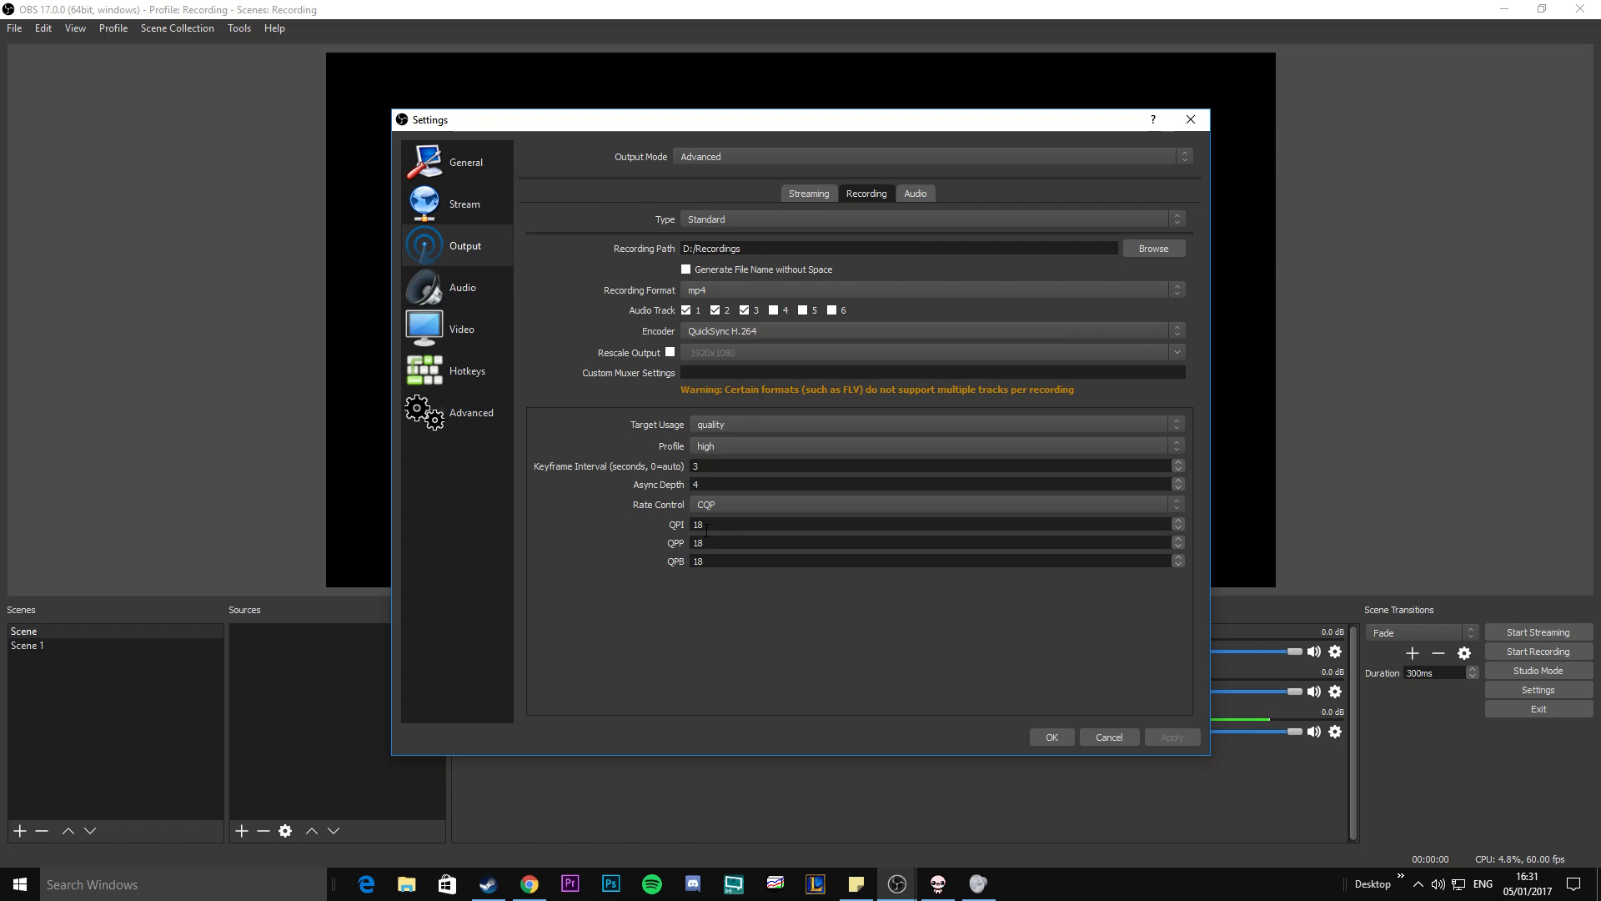
Switch the QuickSync rate control to CBR to view its bitrate setting, and return it to CQP.
{"action": "left_click", "coordinate": [751, 504]}
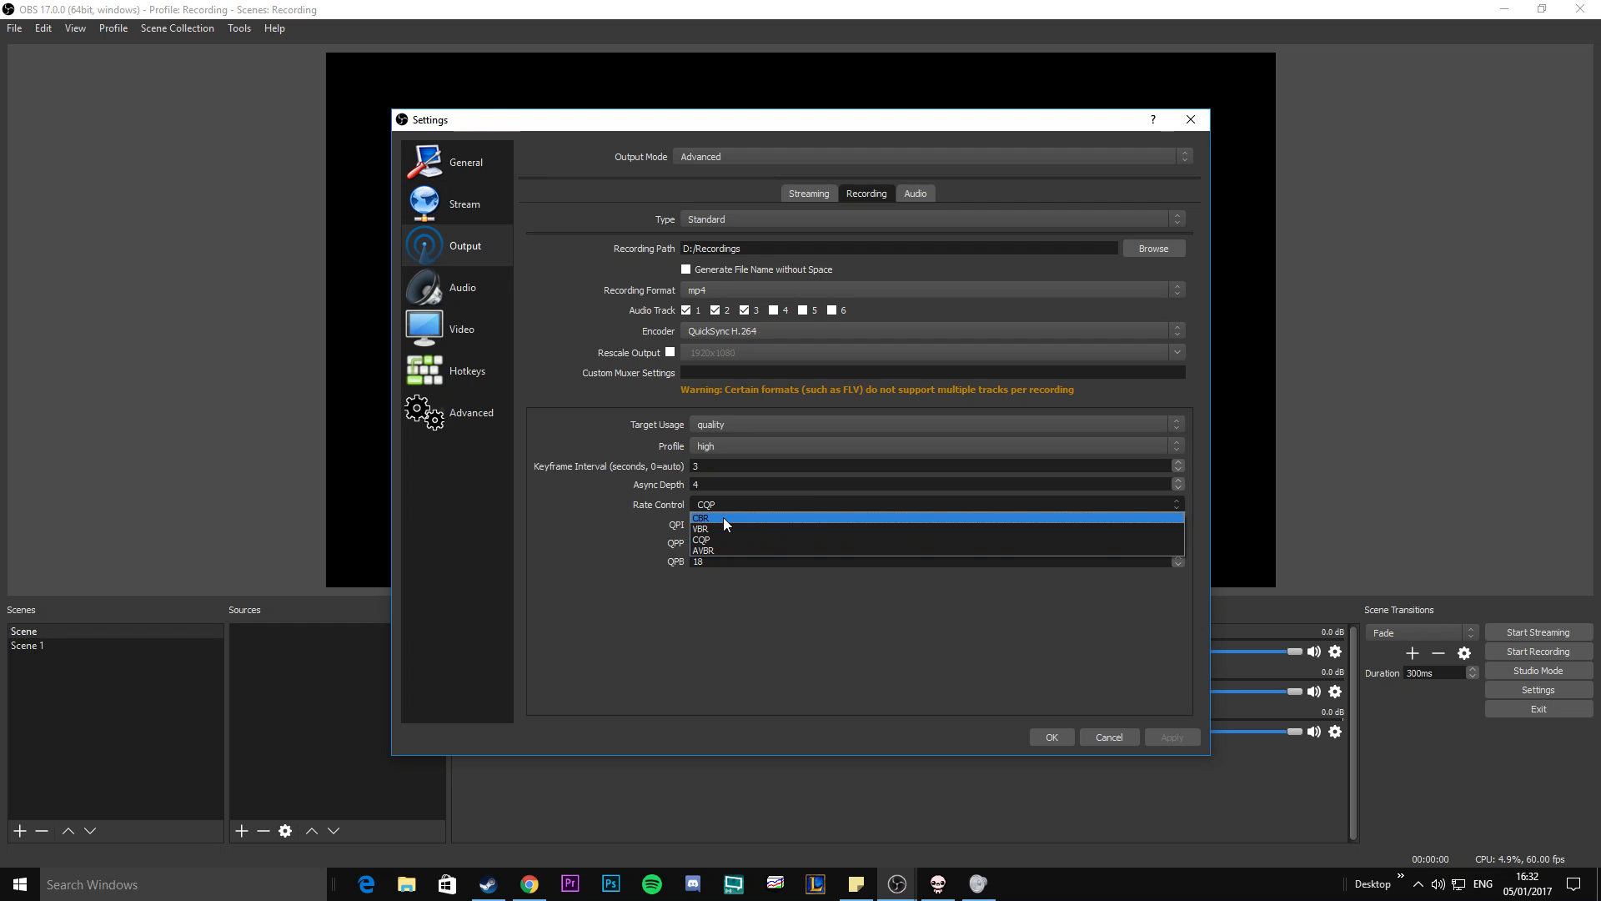
{"action": "left_click", "coordinate": [723, 517]}
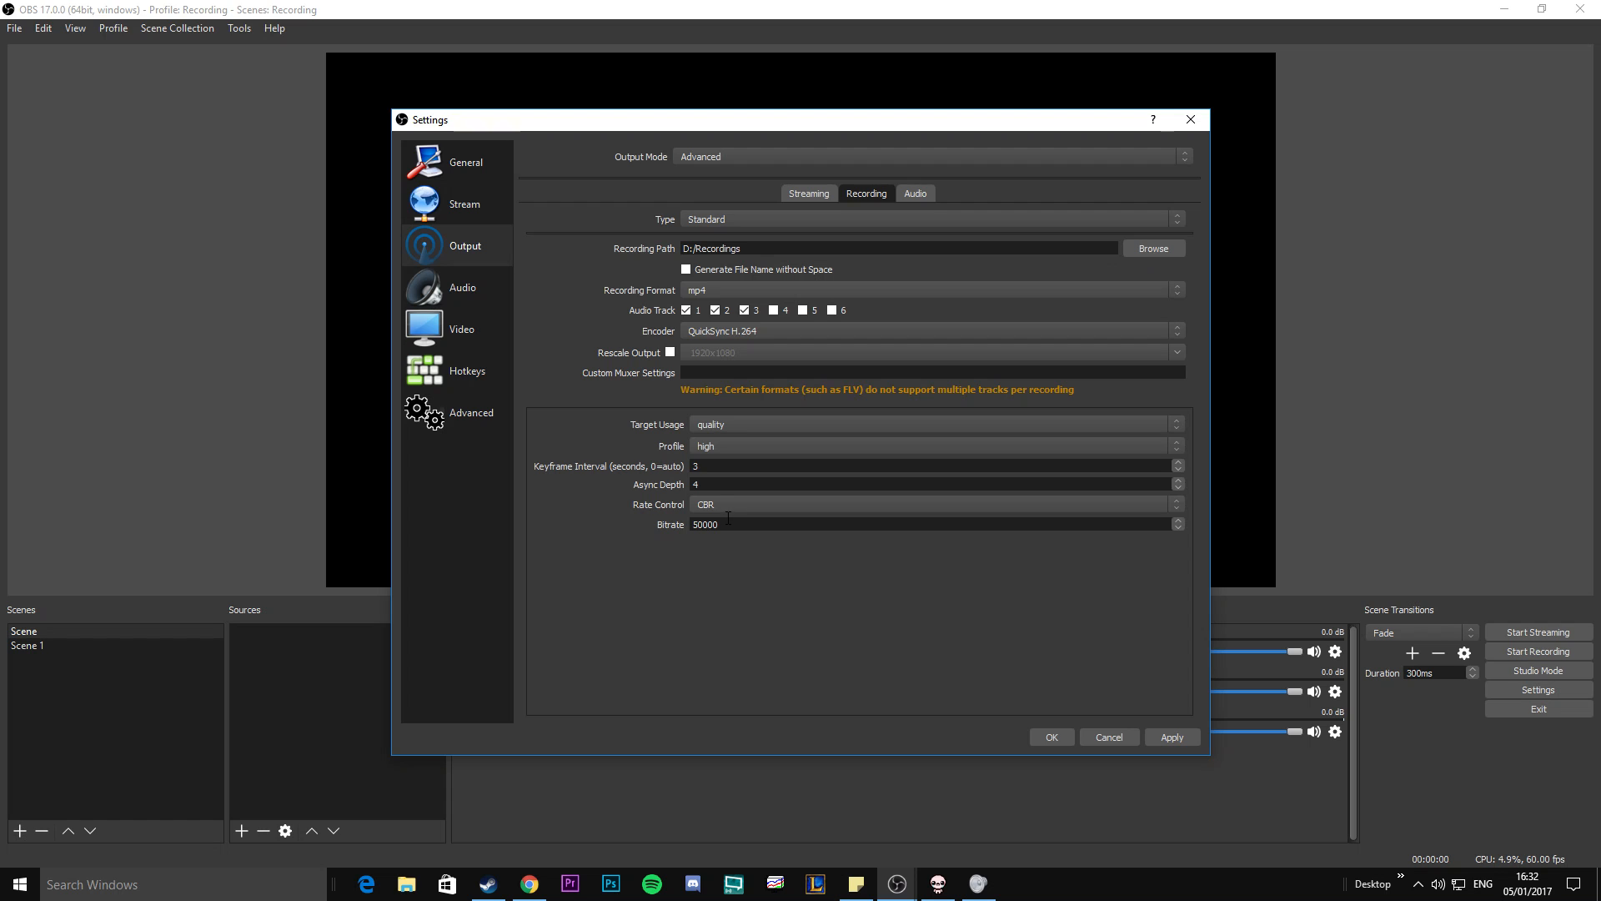
{"action": "left_click", "coordinate": [715, 508]}
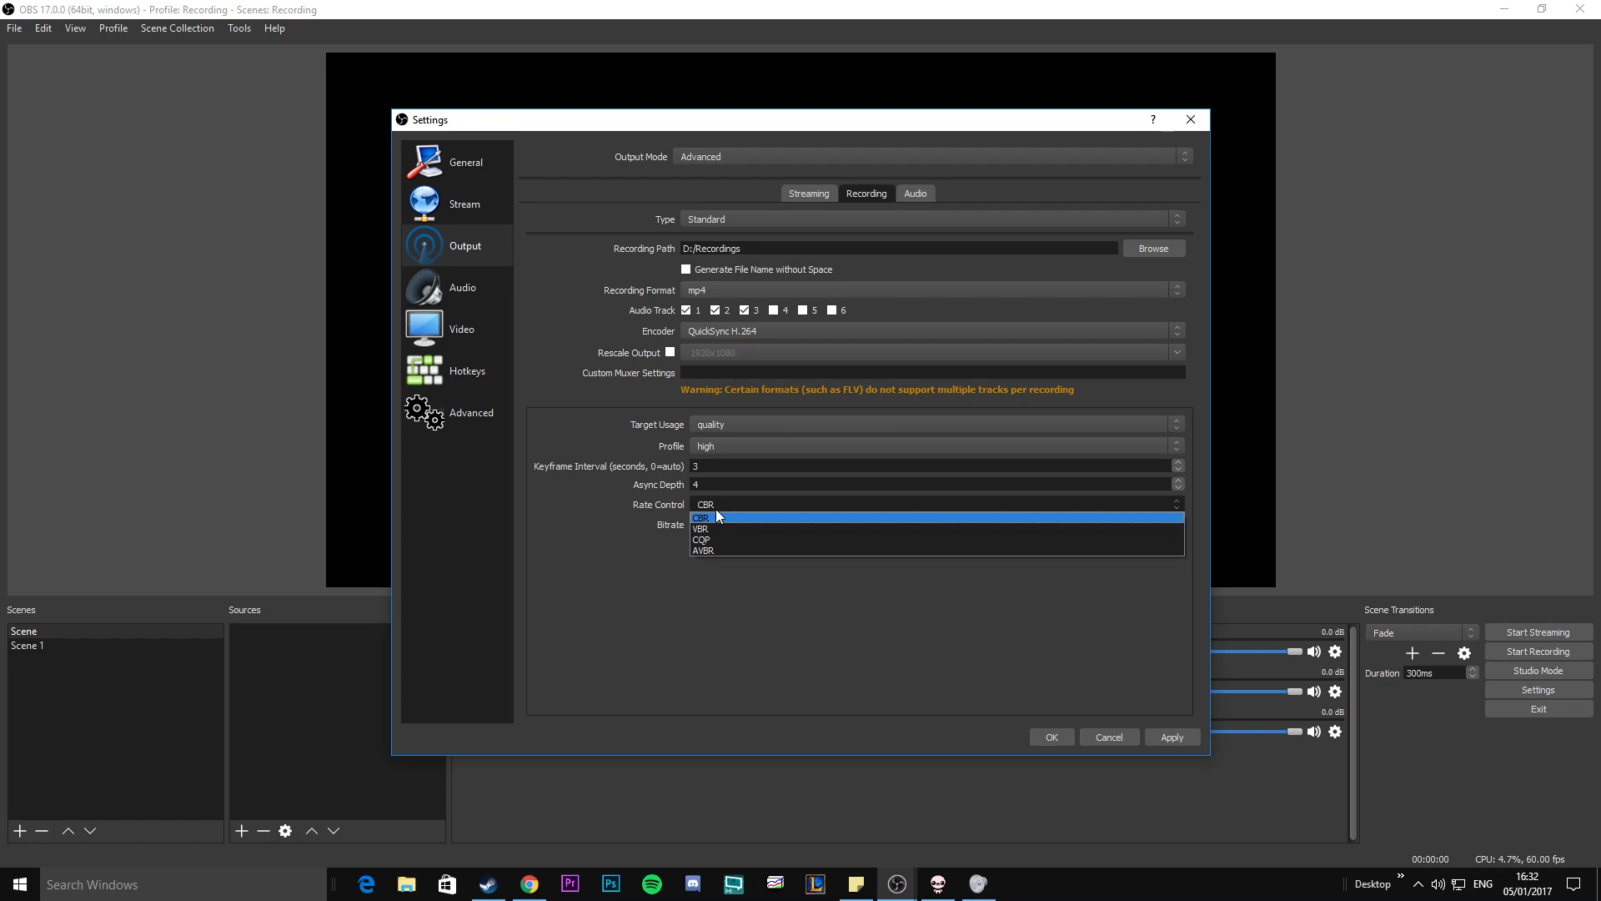
{"action": "left_click", "coordinate": [714, 508]}
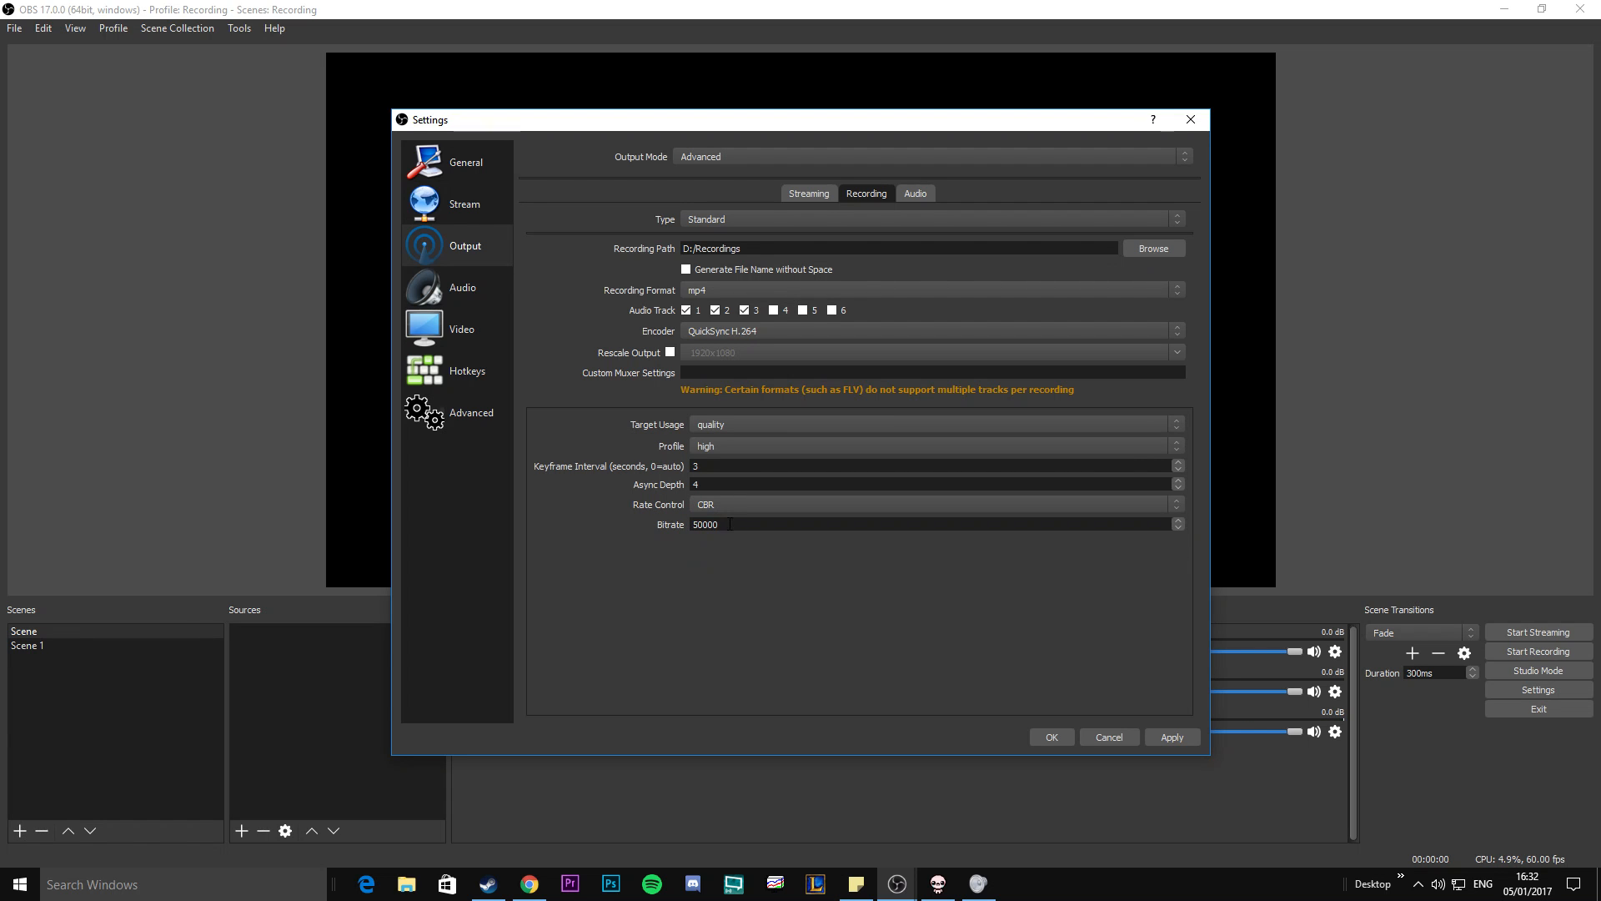
{"action": "left_click", "coordinate": [732, 507]}
{"action": "left_click", "coordinate": [732, 544]}
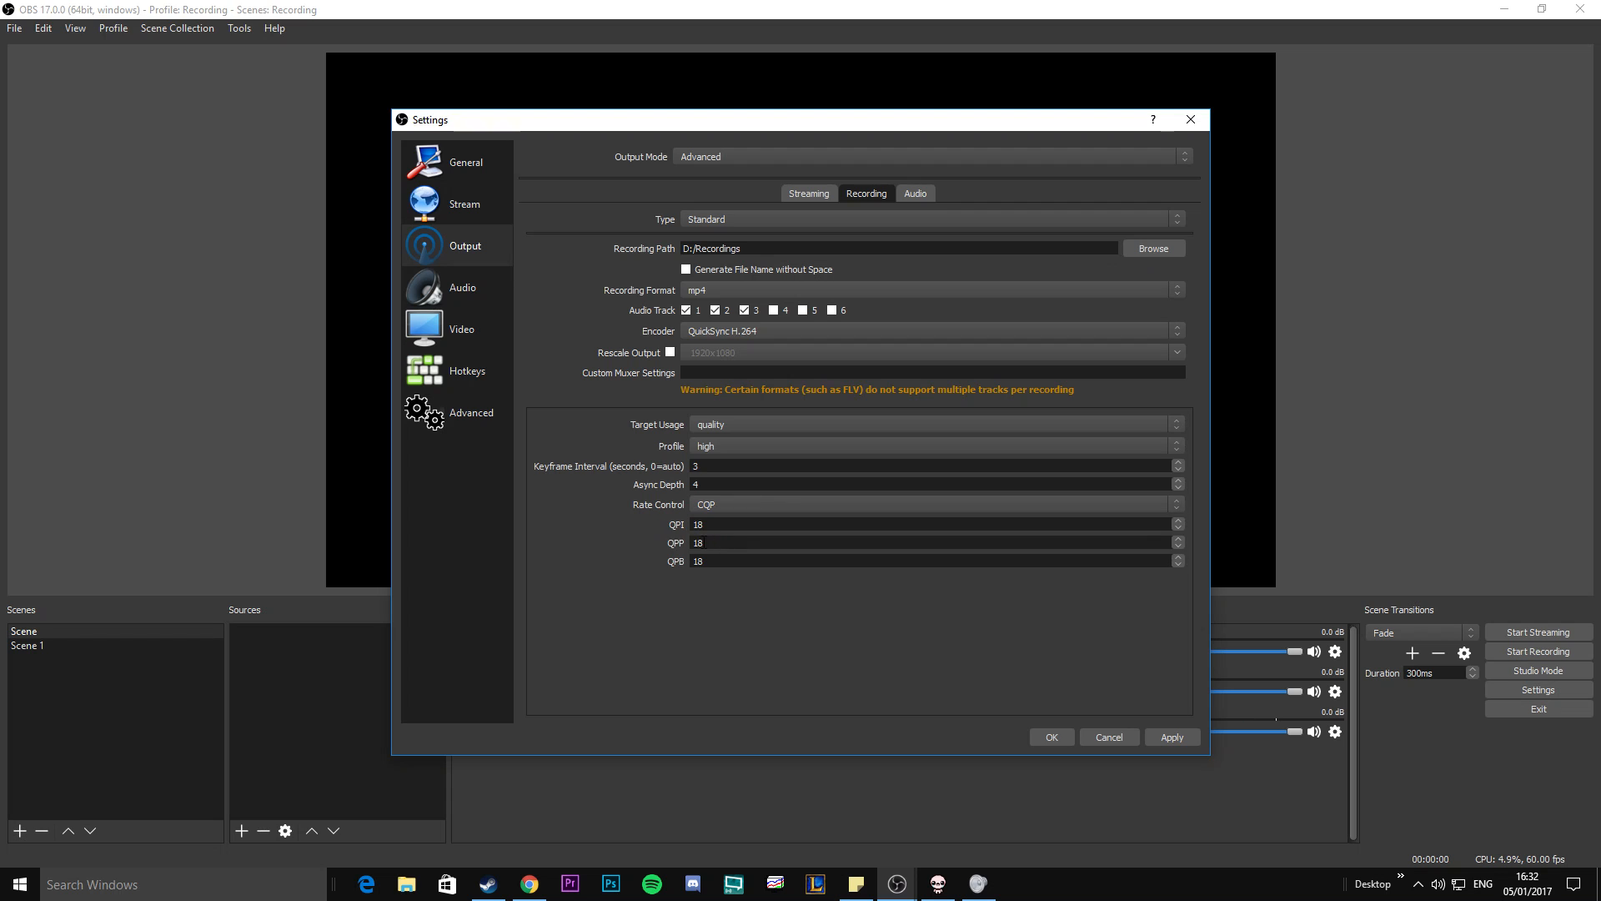
Change the recording encoder to NVENC H.264.
{"action": "left_click", "coordinate": [721, 332]}
{"action": "left_click", "coordinate": [731, 354]}
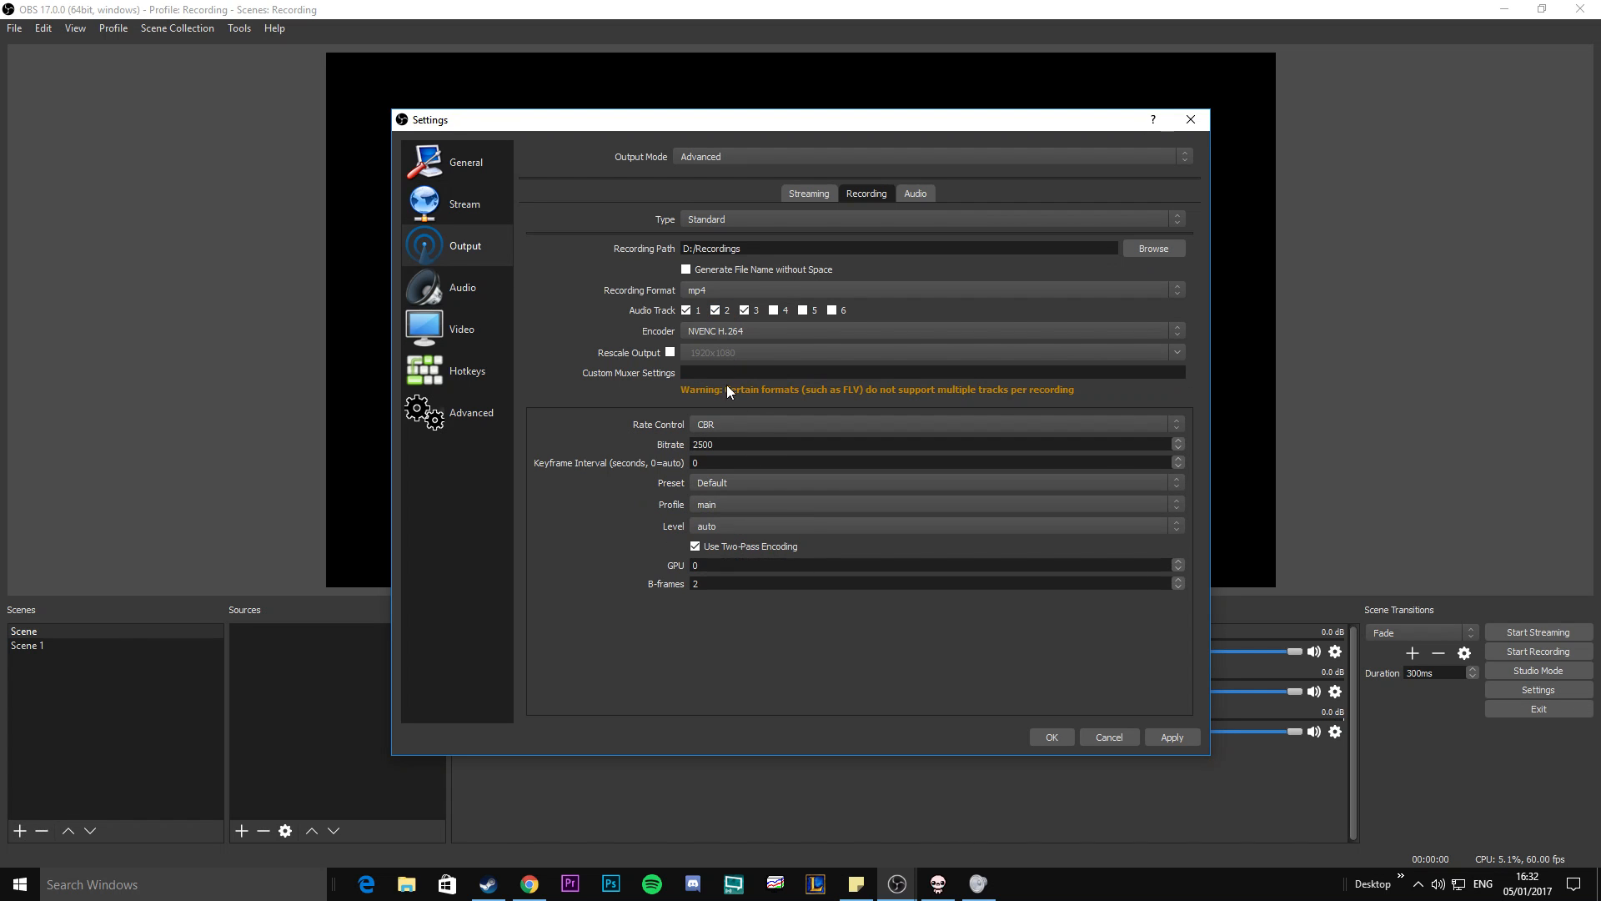
Keep the NVENC rate control on CBR and enter 50 as the bitrate.
{"action": "left_click", "coordinate": [718, 428]}
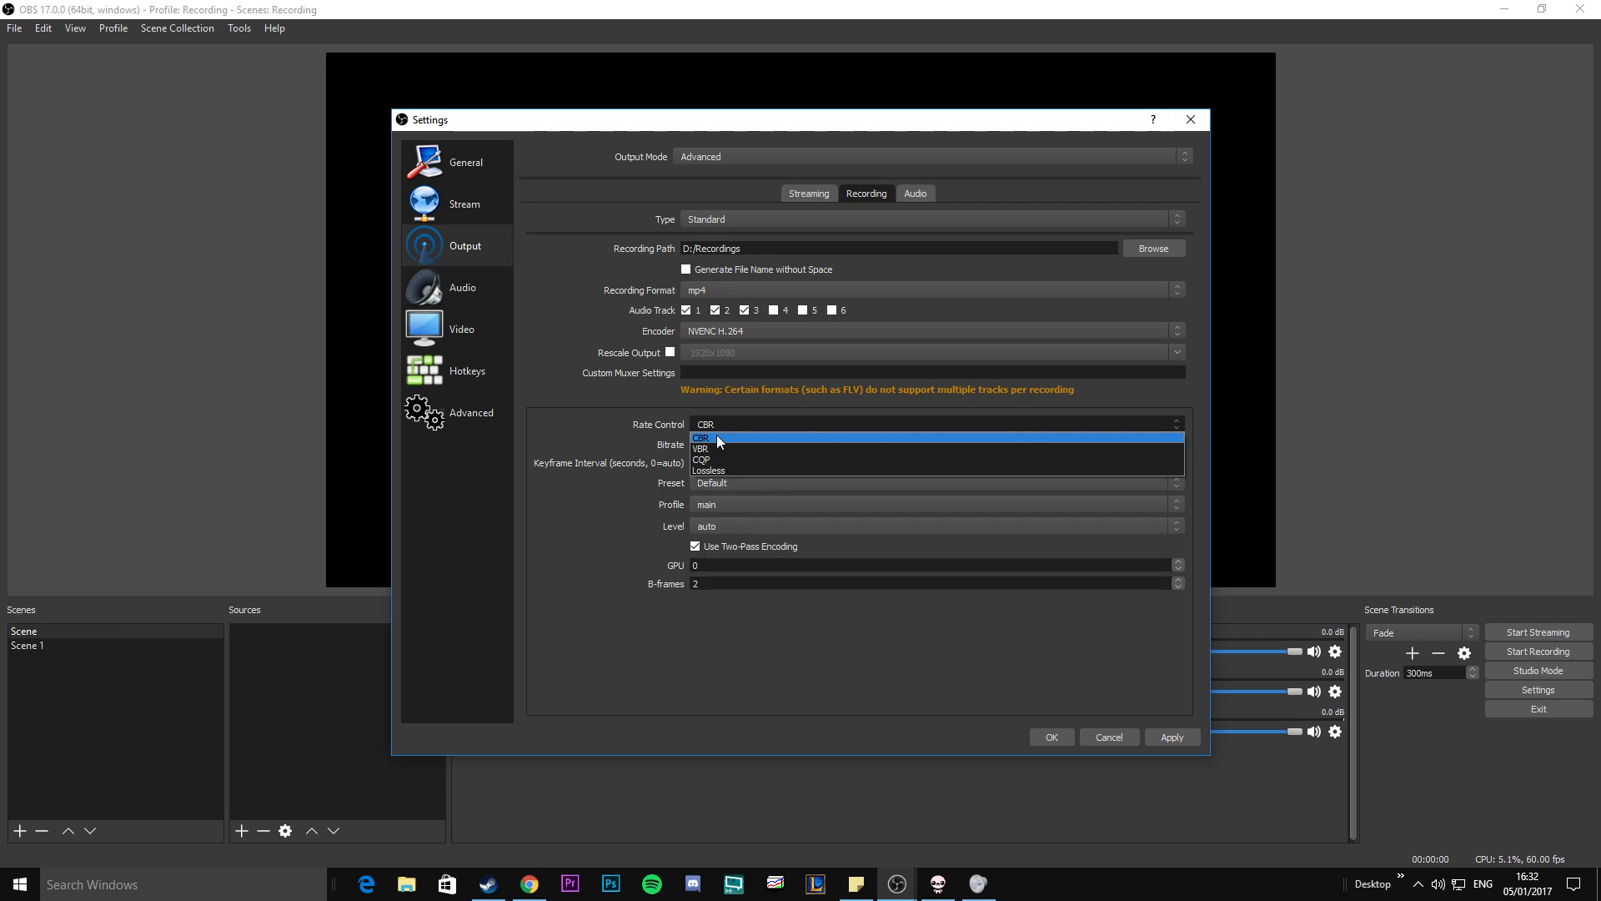
{"action": "left_click", "coordinate": [722, 435]}
{"action": "double_click", "coordinate": [723, 440]}
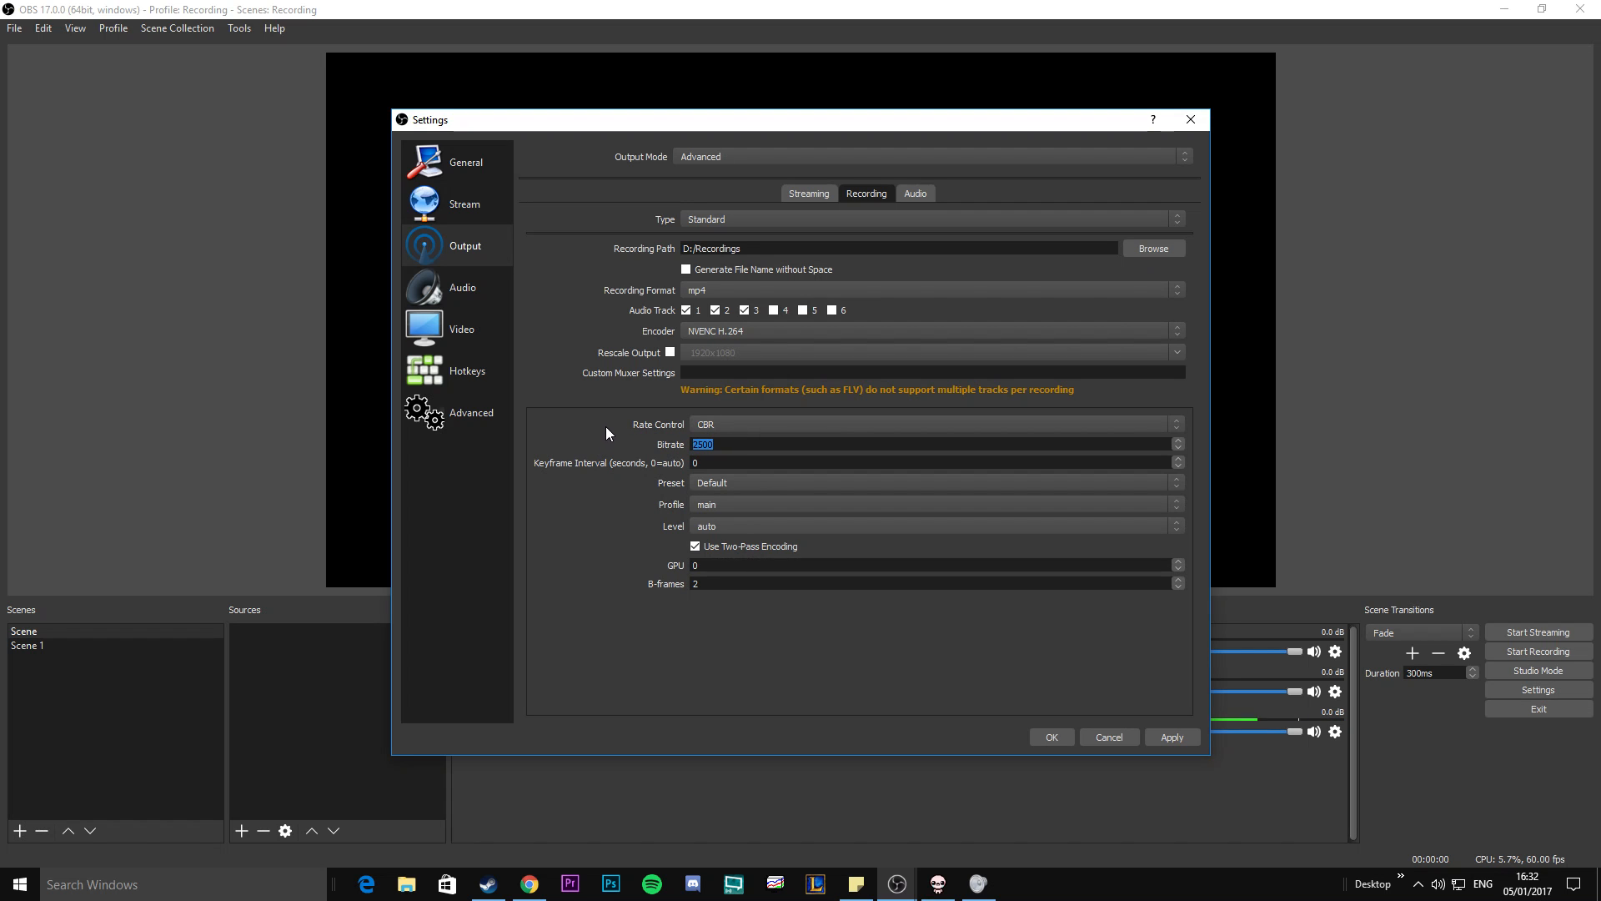
{"action": "type", "text": "50"}
Set the NVENC rate control to CQP with a CQP value of 18, keeping the Default preset.
{"action": "left_click", "coordinate": [726, 421]}
{"action": "left_click", "coordinate": [727, 460]}
{"action": "double_click", "coordinate": [724, 444]}
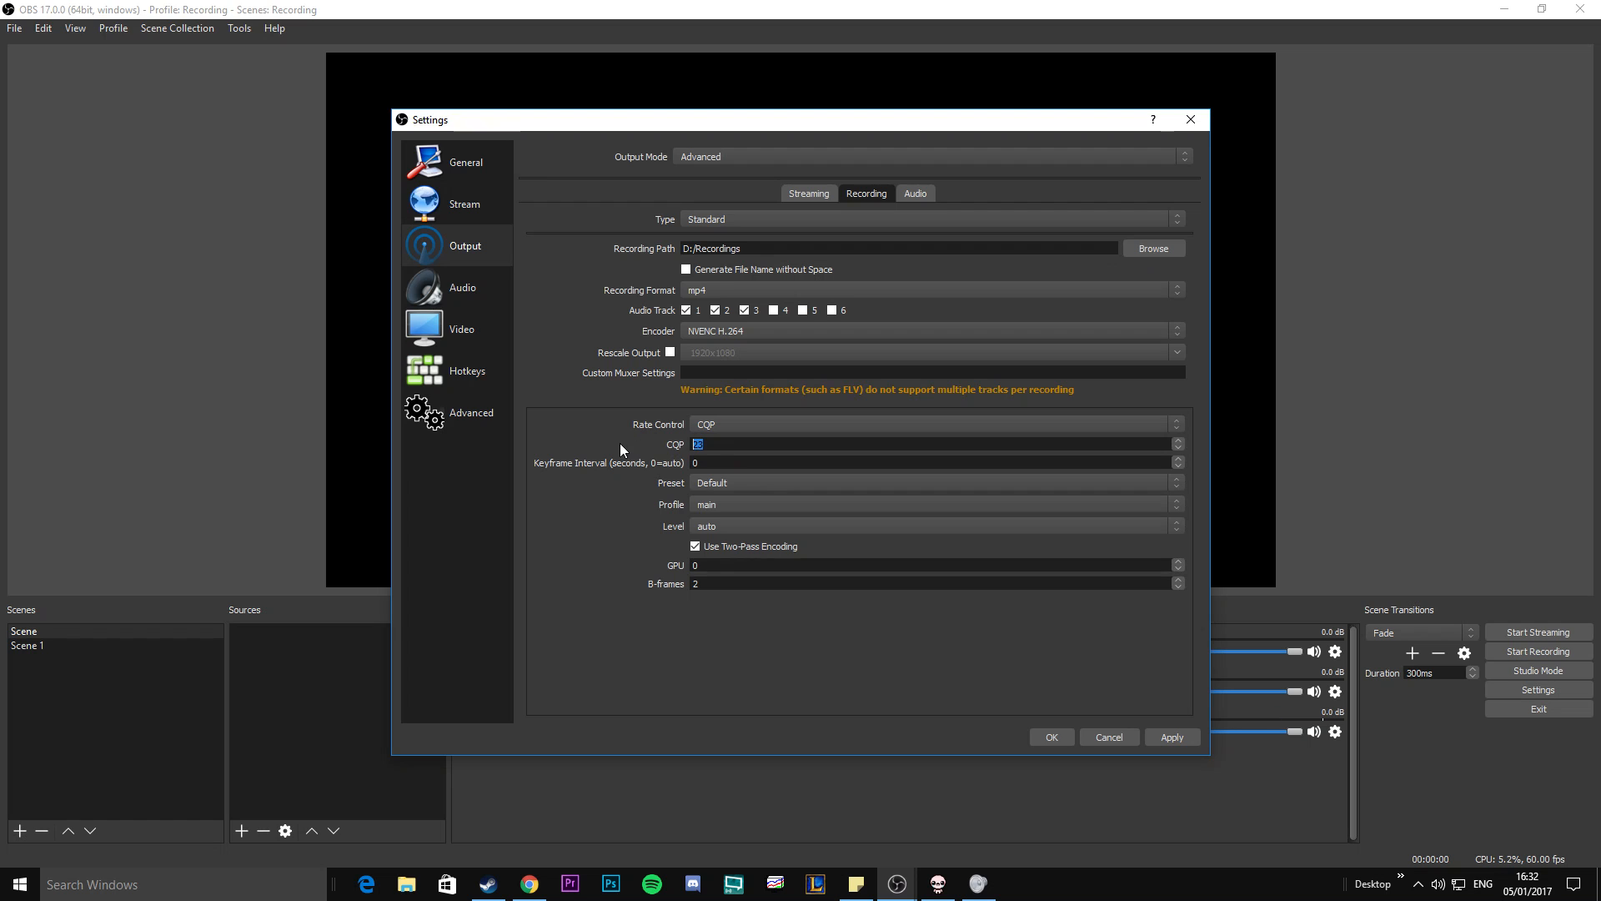
{"action": "type", "text": "18"}
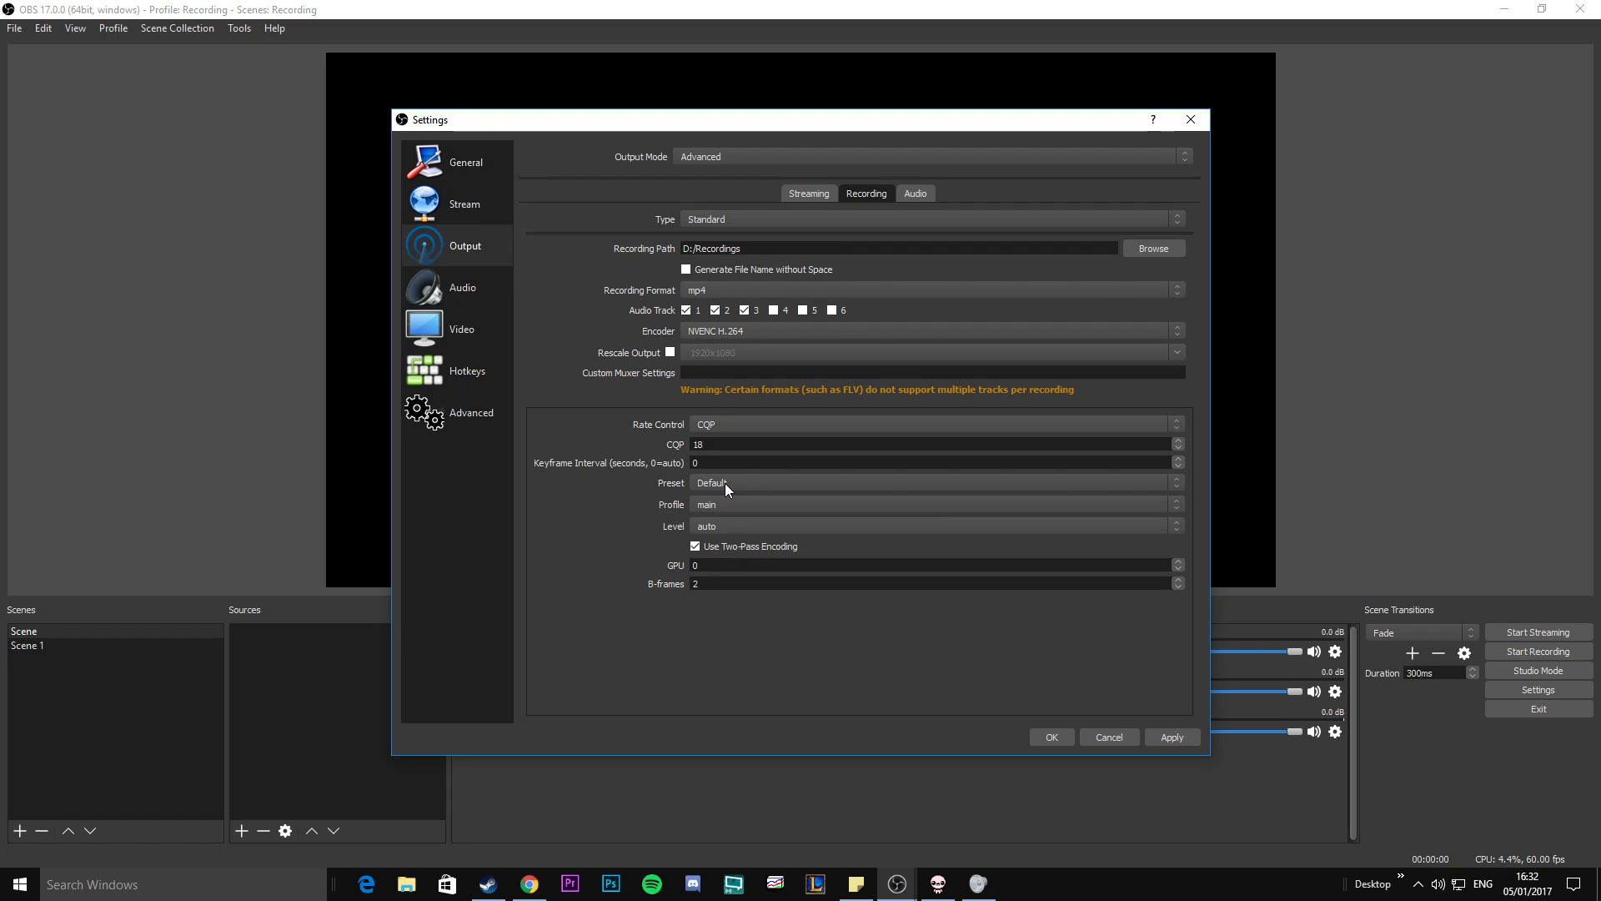
{"action": "left_click", "coordinate": [717, 483]}
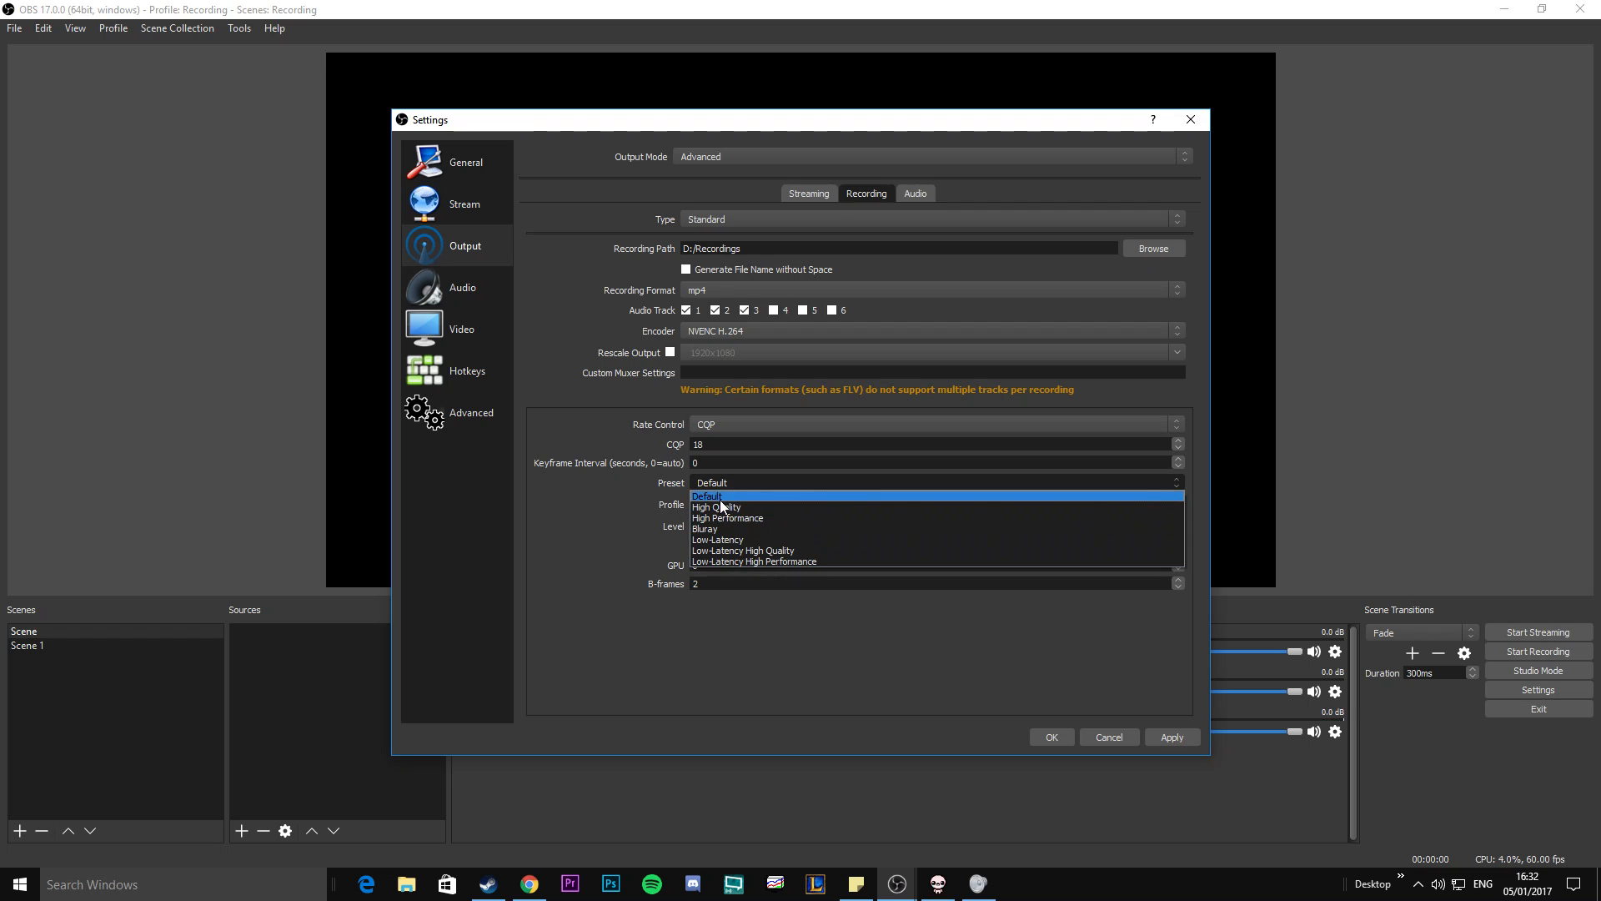
{"action": "left_click", "coordinate": [719, 497]}
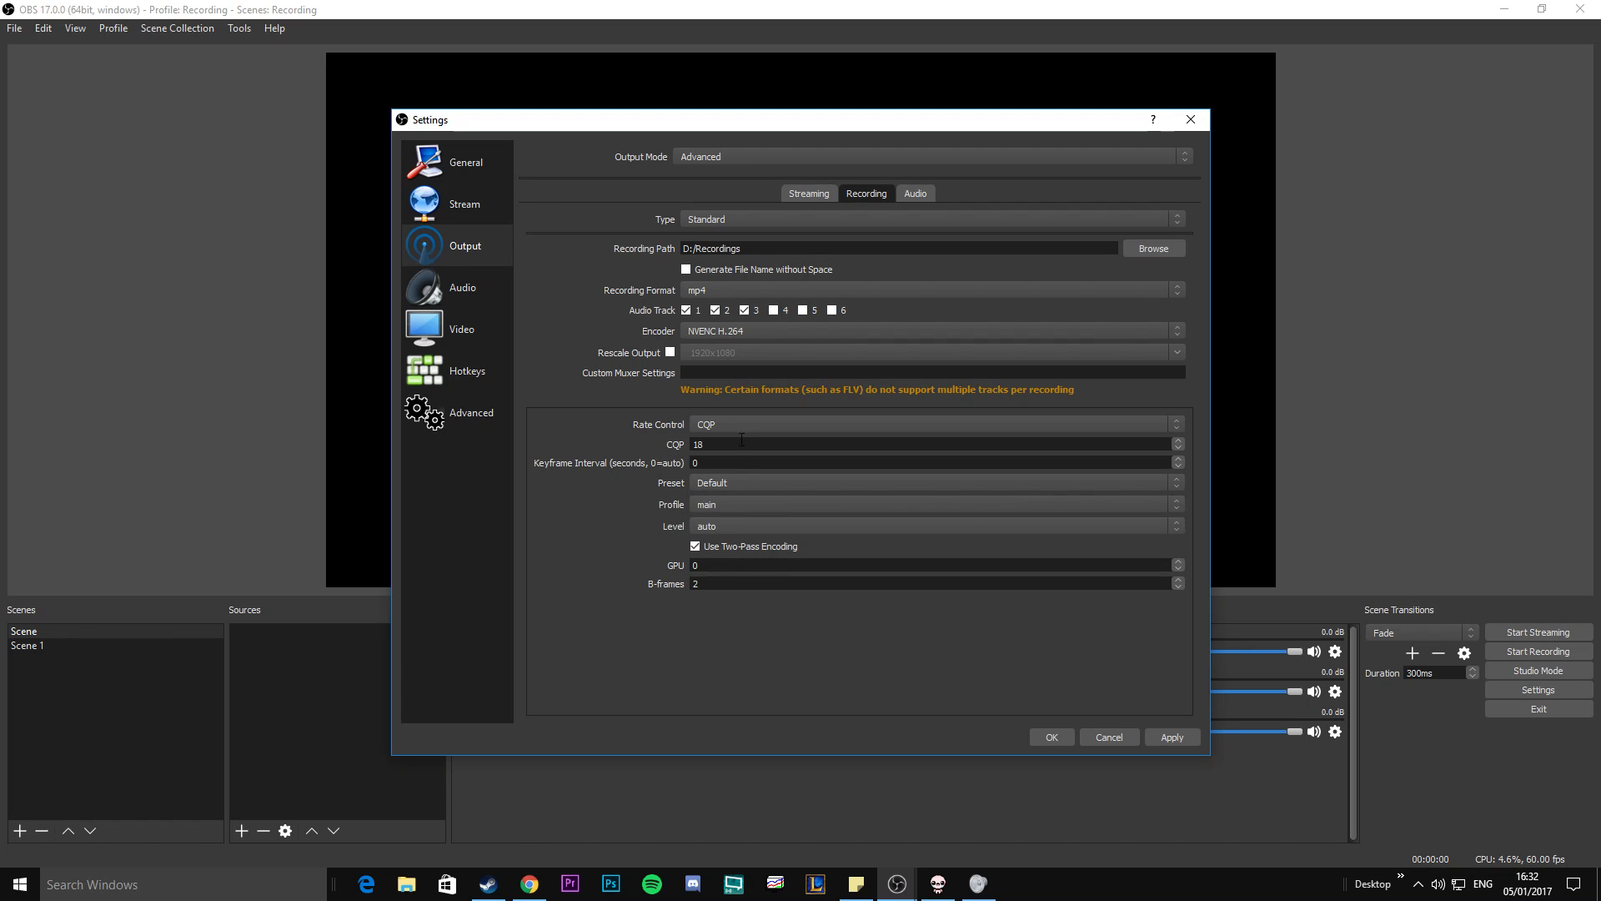
Set the NVENC profile to high, leaving the level on auto.
{"action": "left_click", "coordinate": [739, 501]}
{"action": "left_click", "coordinate": [730, 517]}
{"action": "left_click", "coordinate": [723, 524]}
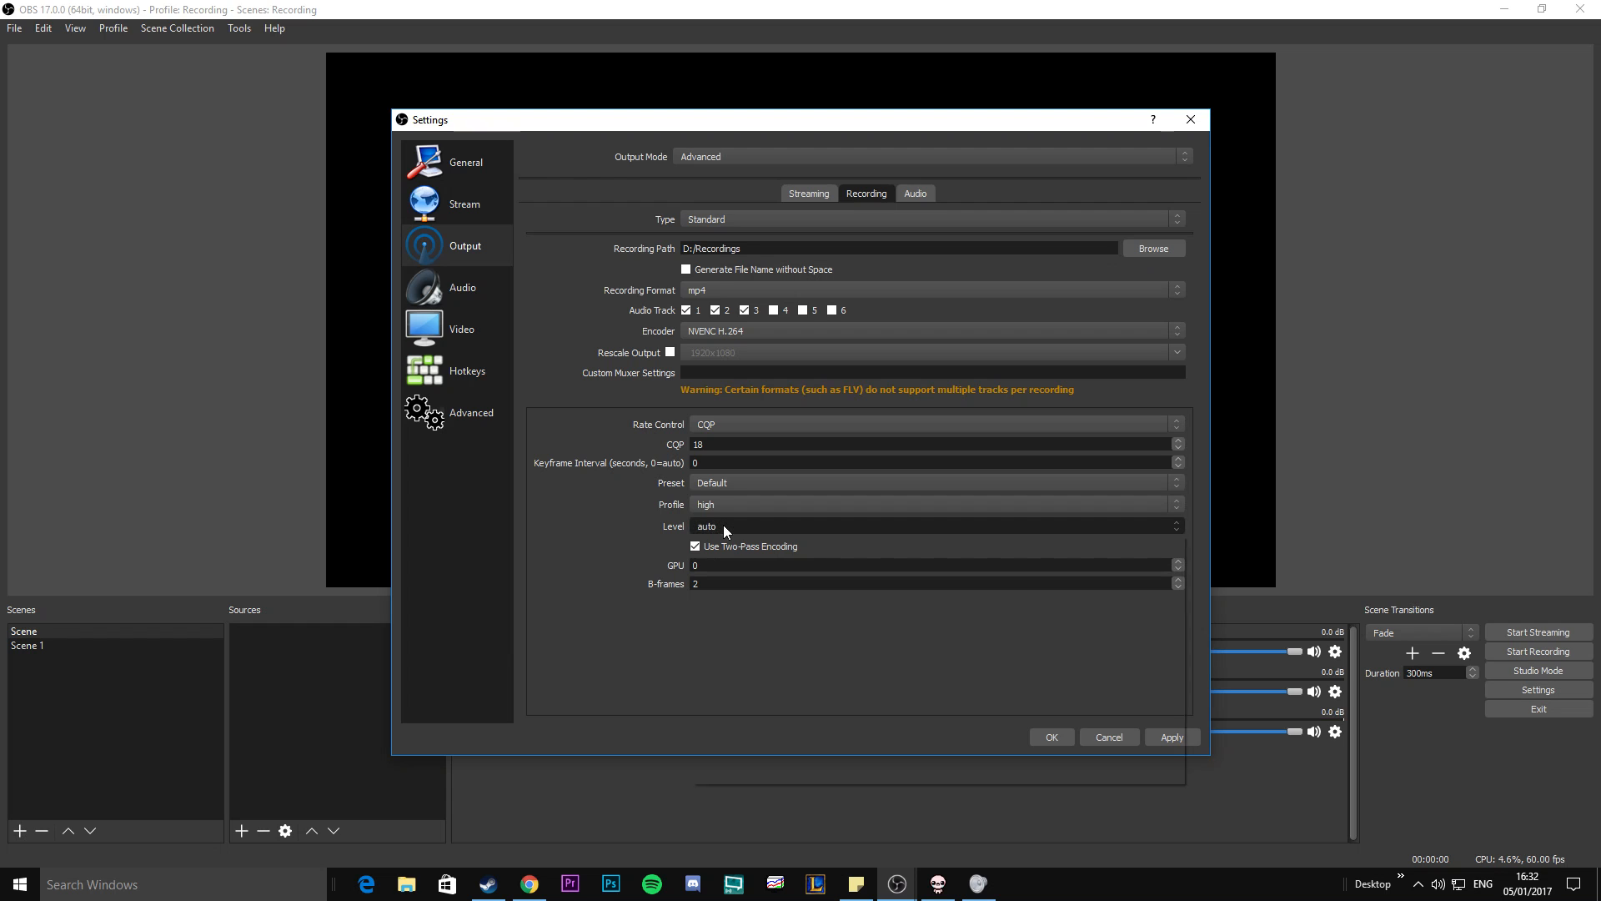
{"action": "left_click", "coordinate": [723, 524]}
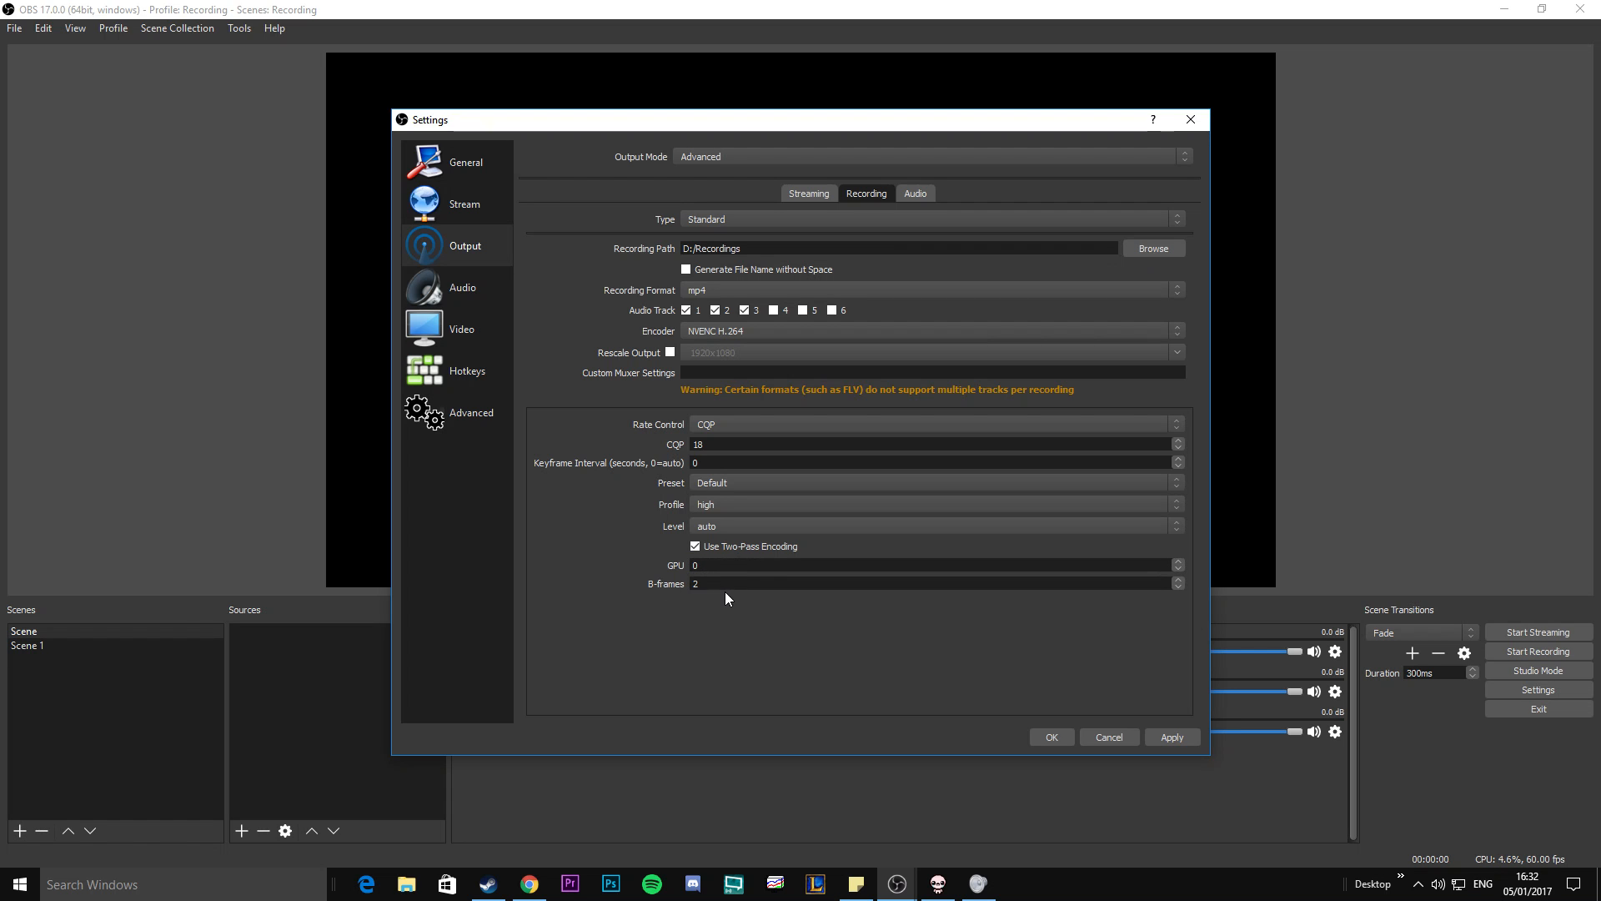
Change the recording encoder to QuickSync H.264.
{"action": "left_click", "coordinate": [709, 332]}
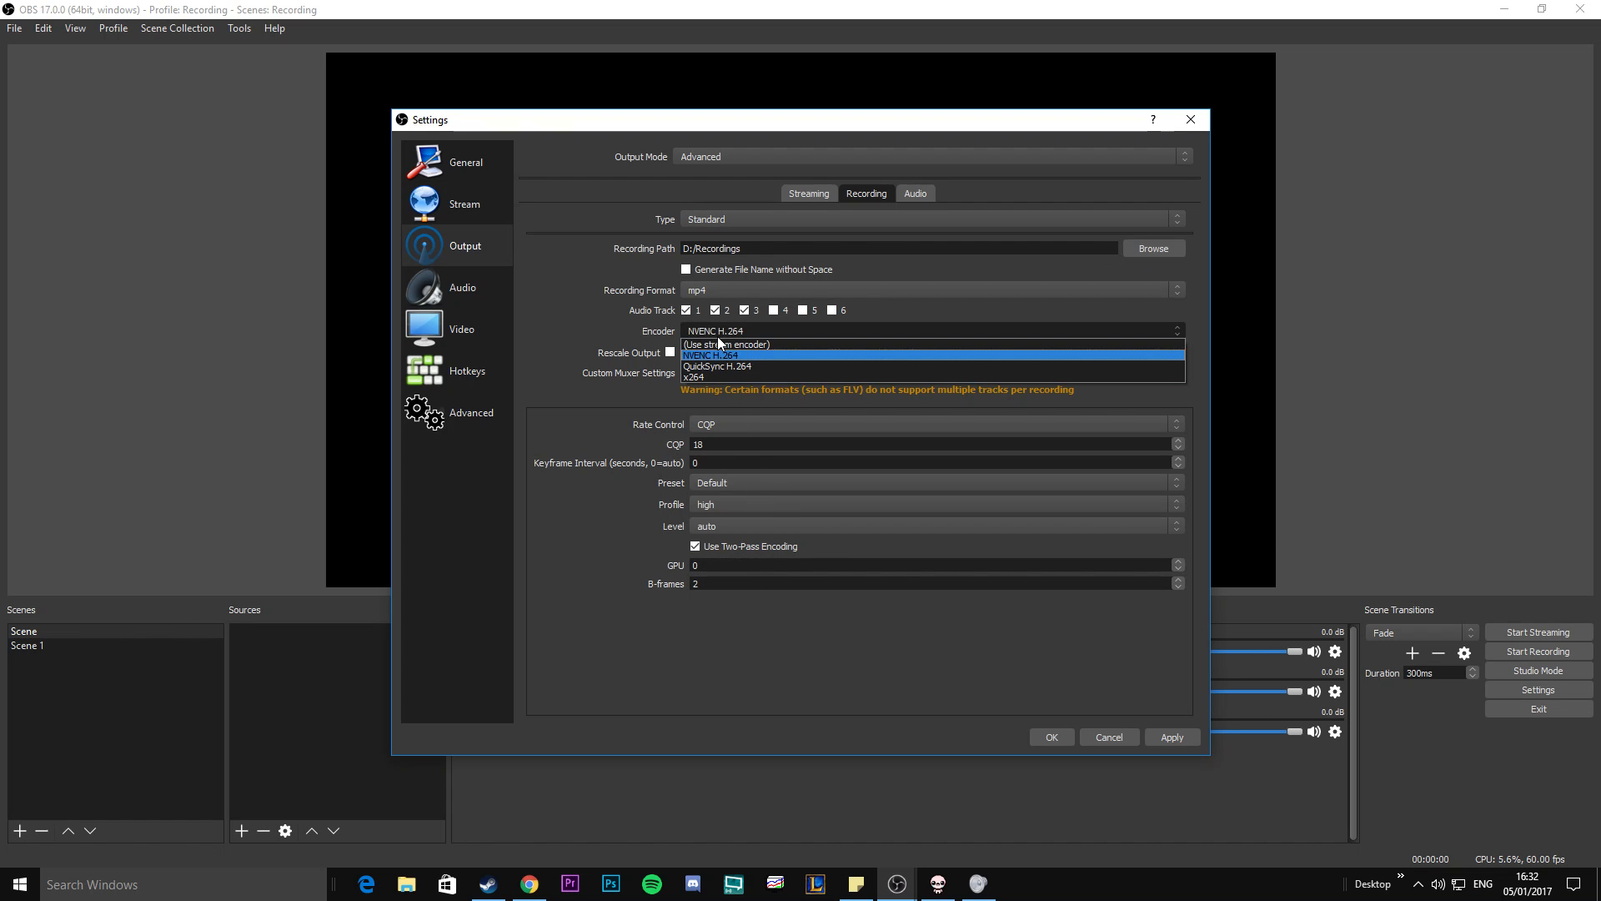
{"action": "left_click", "coordinate": [767, 363]}
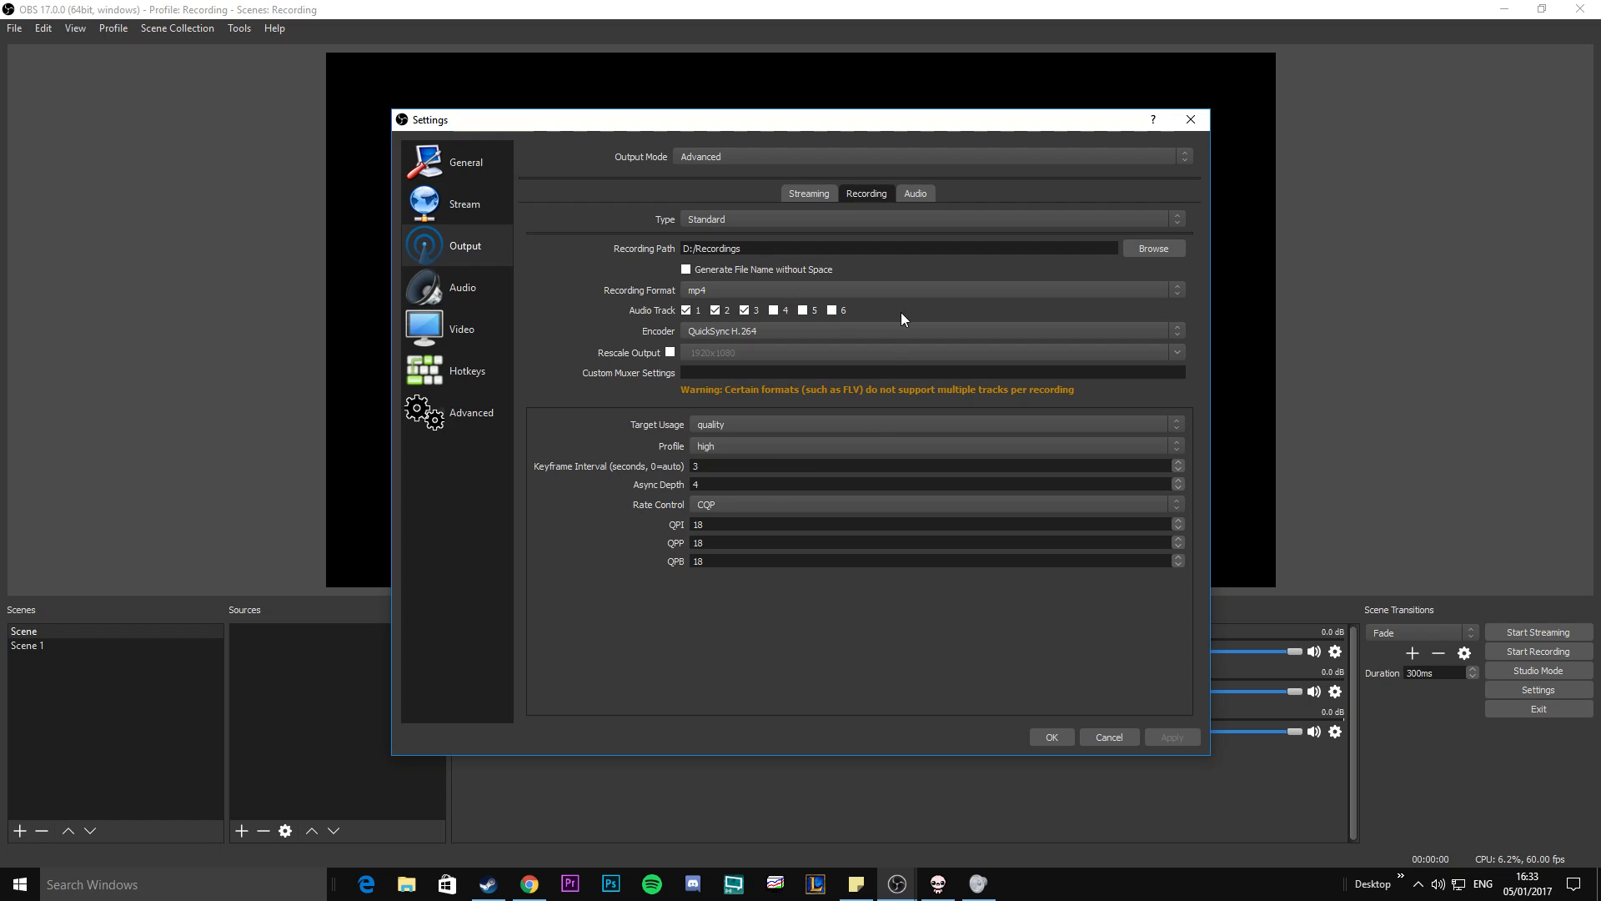
Review the available audio bitrates for output Track 1 and keep it at 192.
{"action": "left_click", "coordinate": [915, 194]}
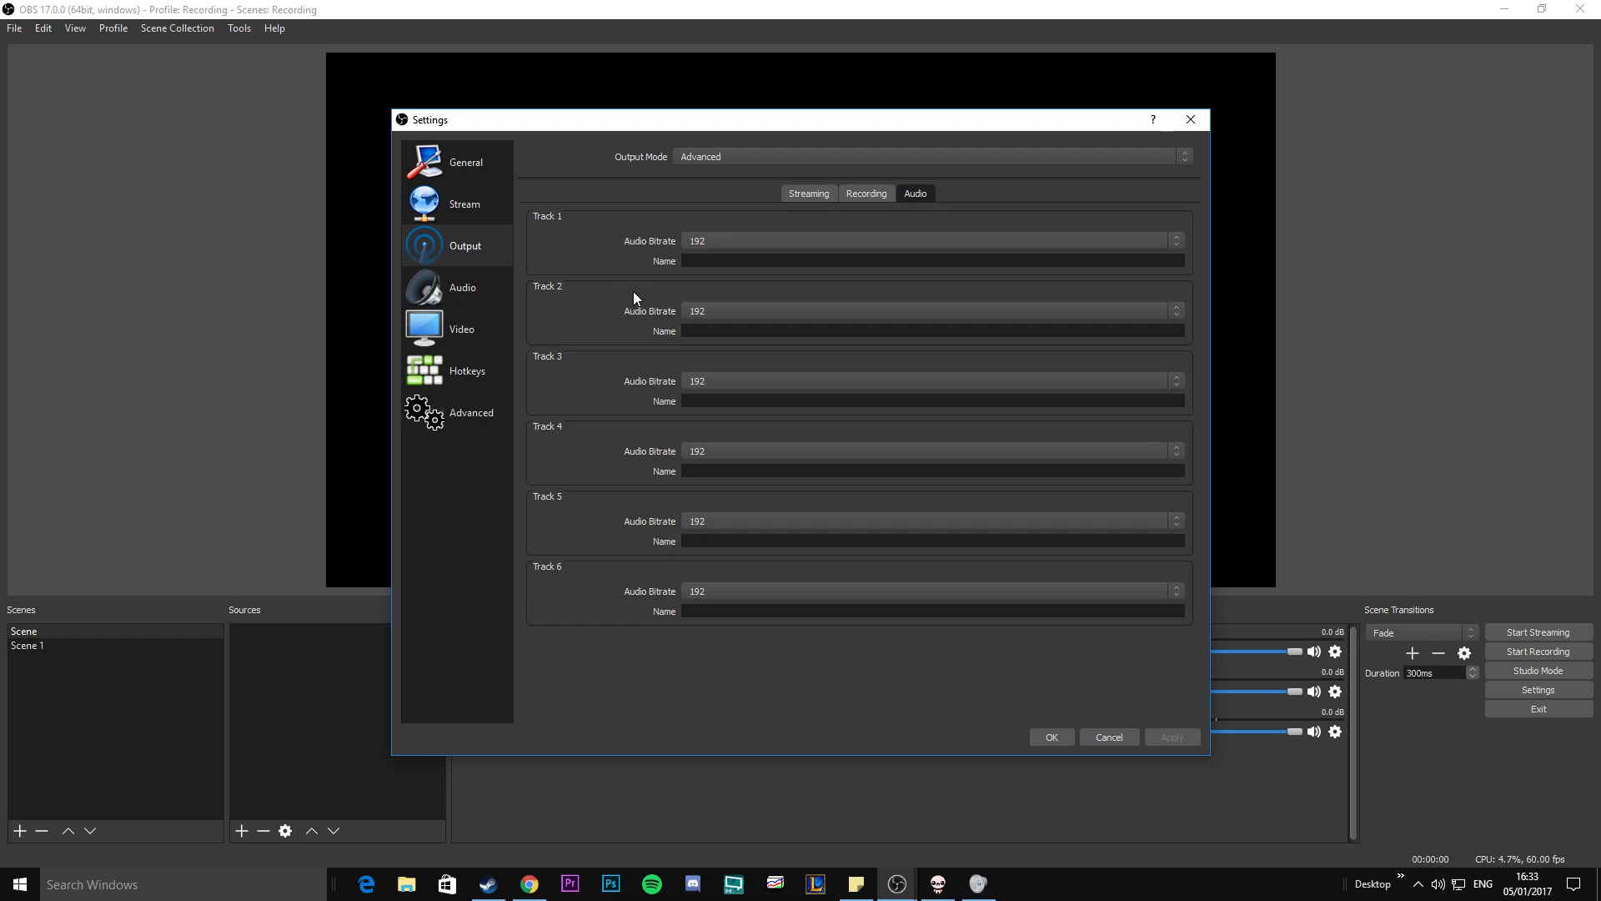
{"action": "left_click", "coordinate": [749, 238]}
{"action": "left_click", "coordinate": [747, 237]}
{"action": "left_click", "coordinate": [733, 243]}
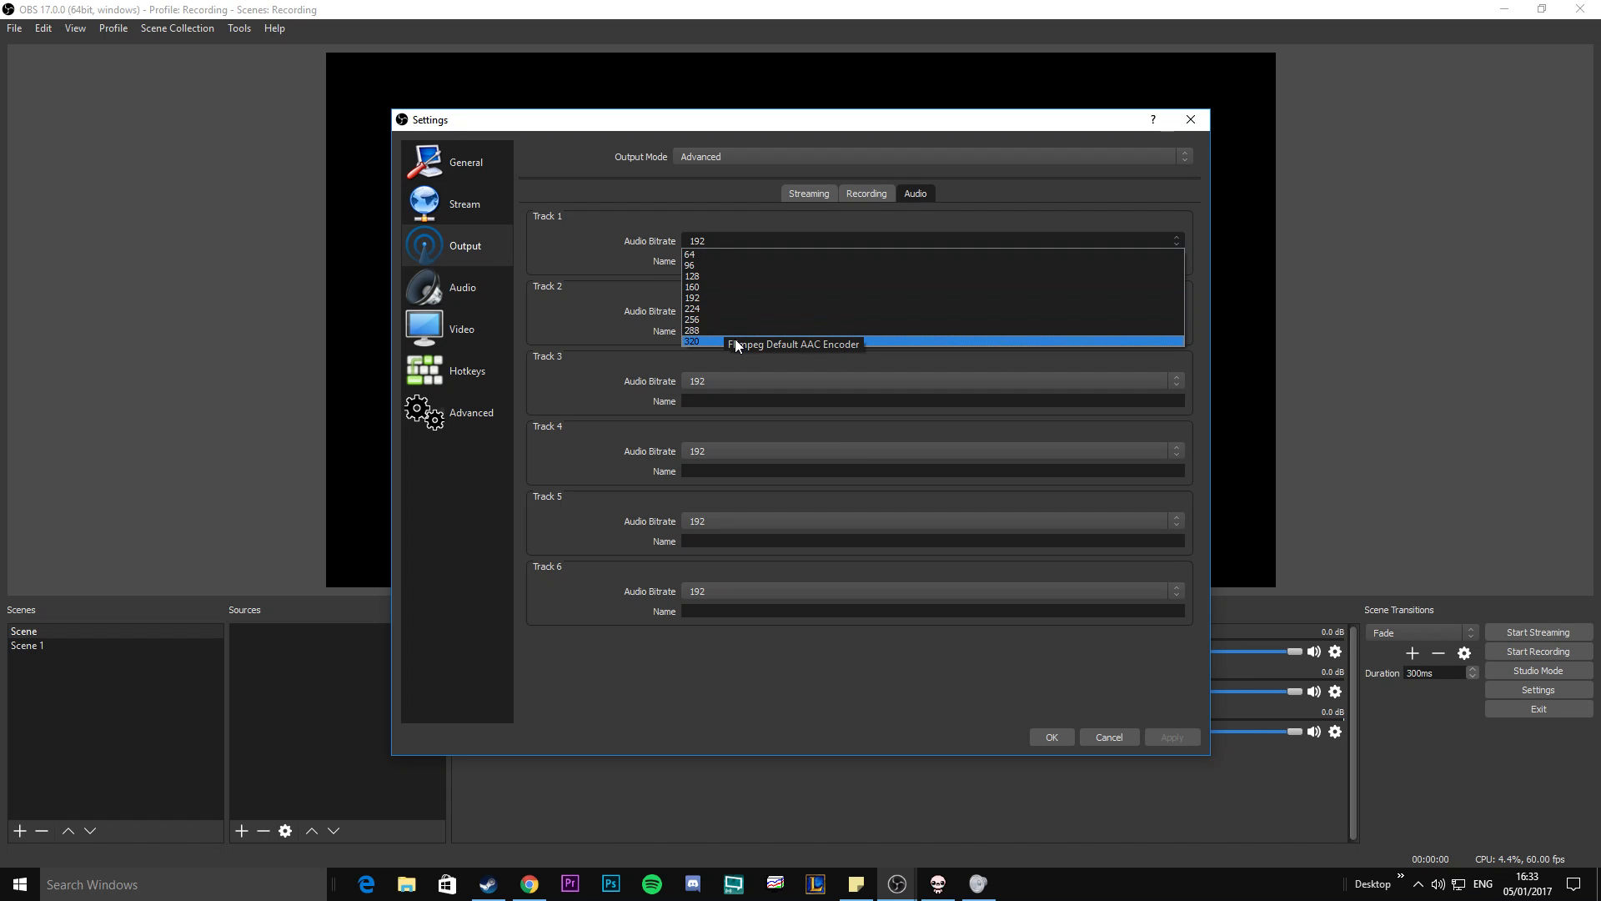
{"action": "left_click", "coordinate": [717, 299]}
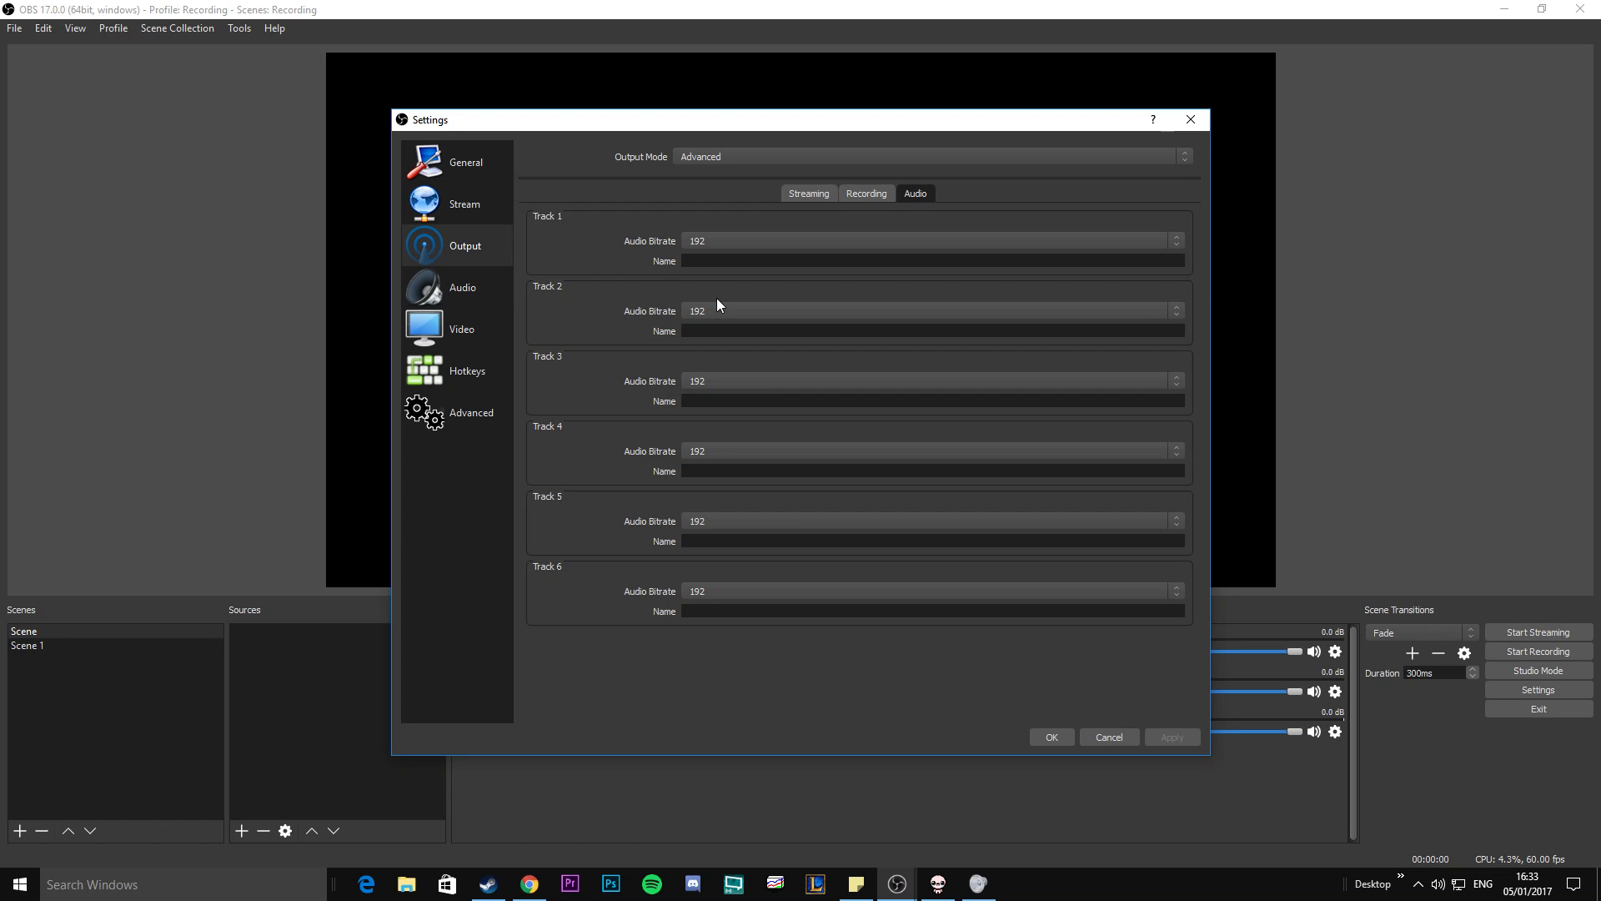
{"action": "left_click", "coordinate": [710, 236]}
{"action": "left_click", "coordinate": [715, 244]}
Check the sample rate options in the audio settings, keeping 48khz.
{"action": "left_click", "coordinate": [467, 288]}
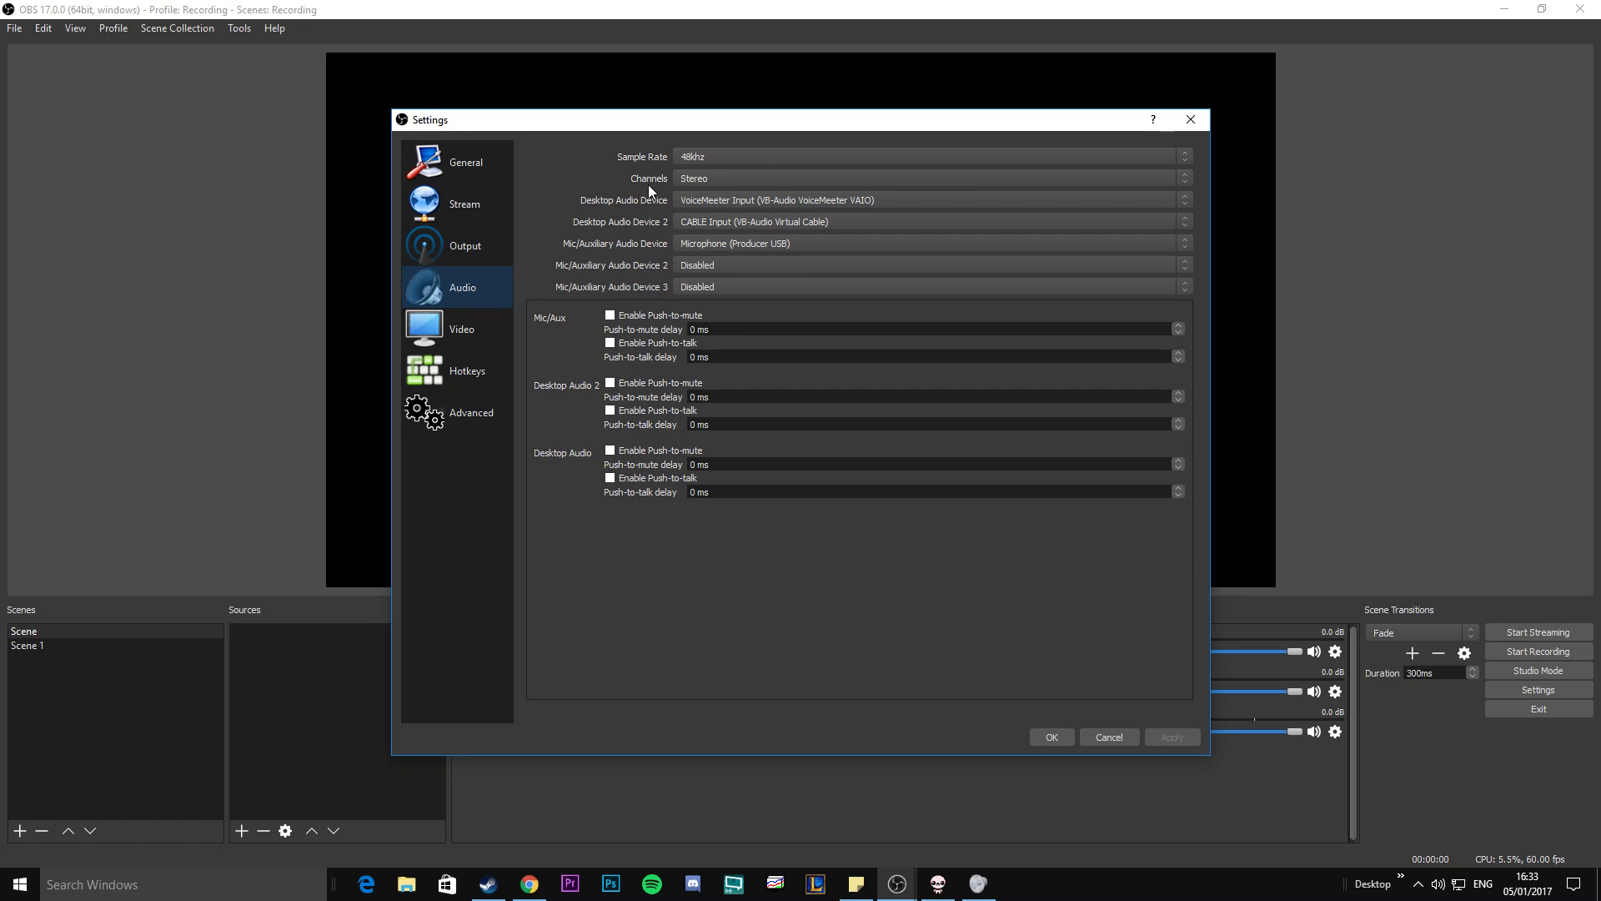
{"action": "left_click", "coordinate": [700, 157]}
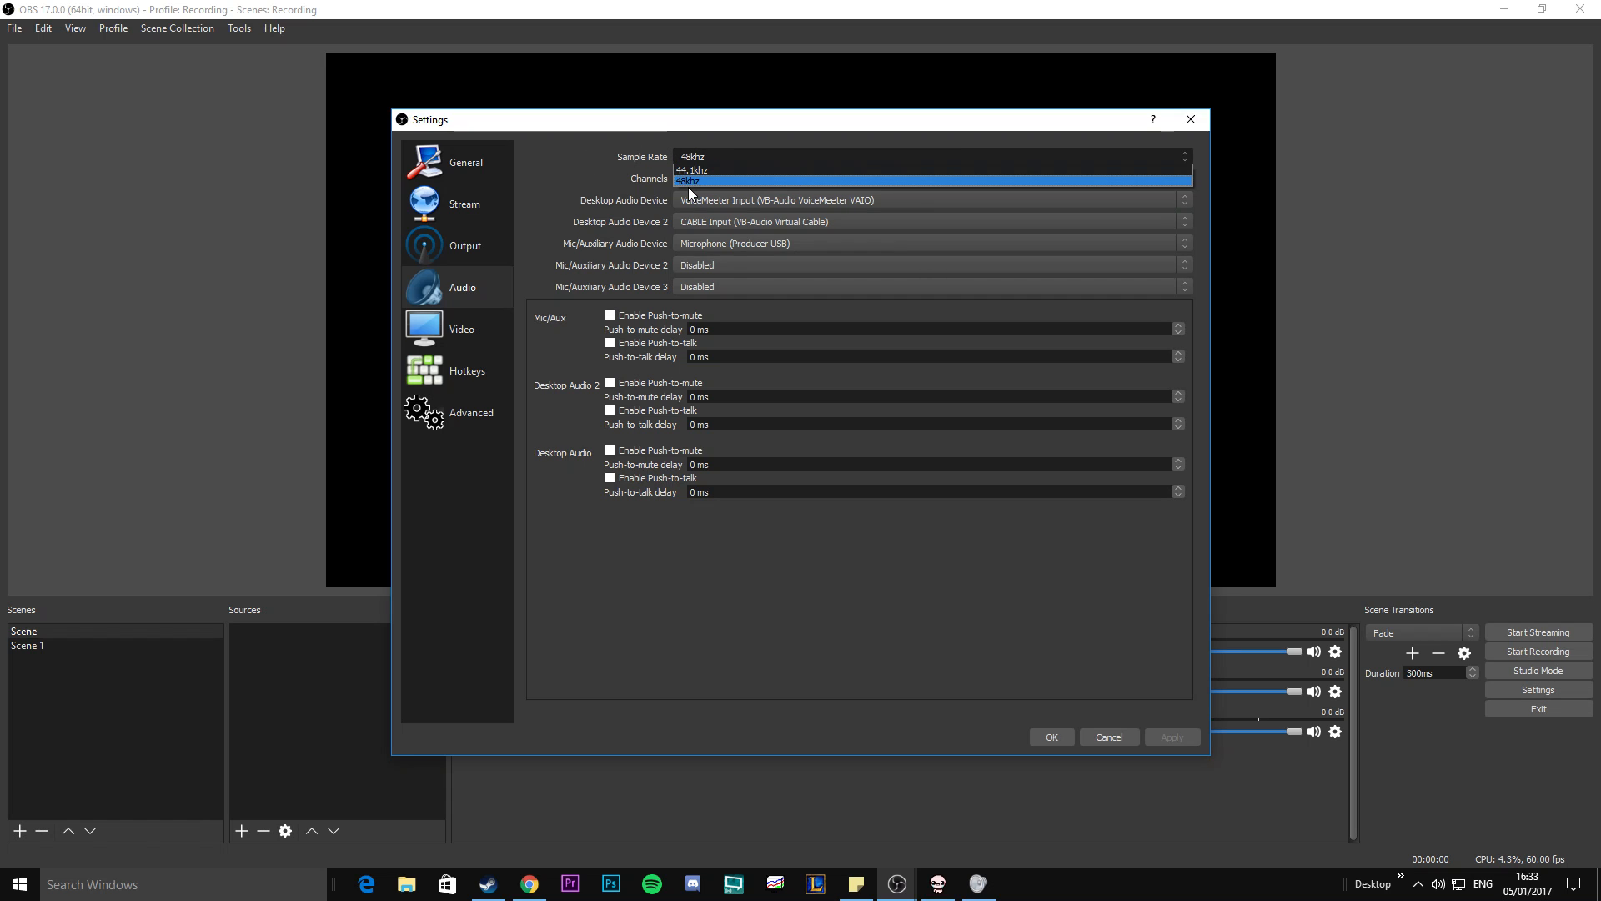
{"action": "left_click", "coordinate": [708, 153]}
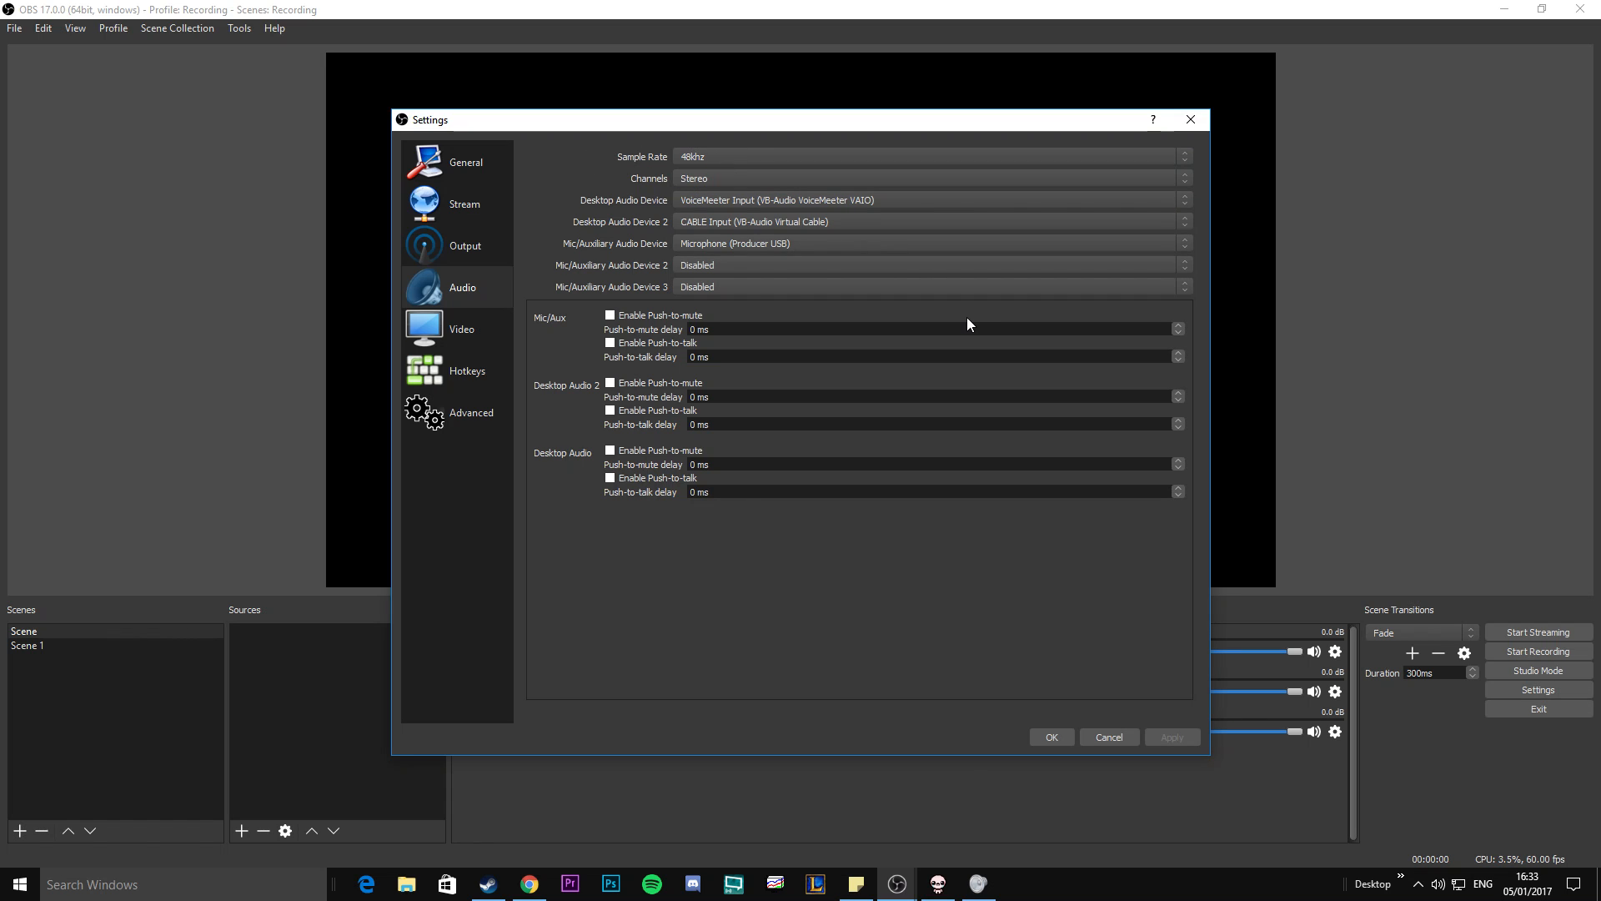
Inspect the Producer USB microphone's default format in the Windows recording device properties, and close the sound dialogs.
{"action": "right_click", "coordinate": [1436, 882]}
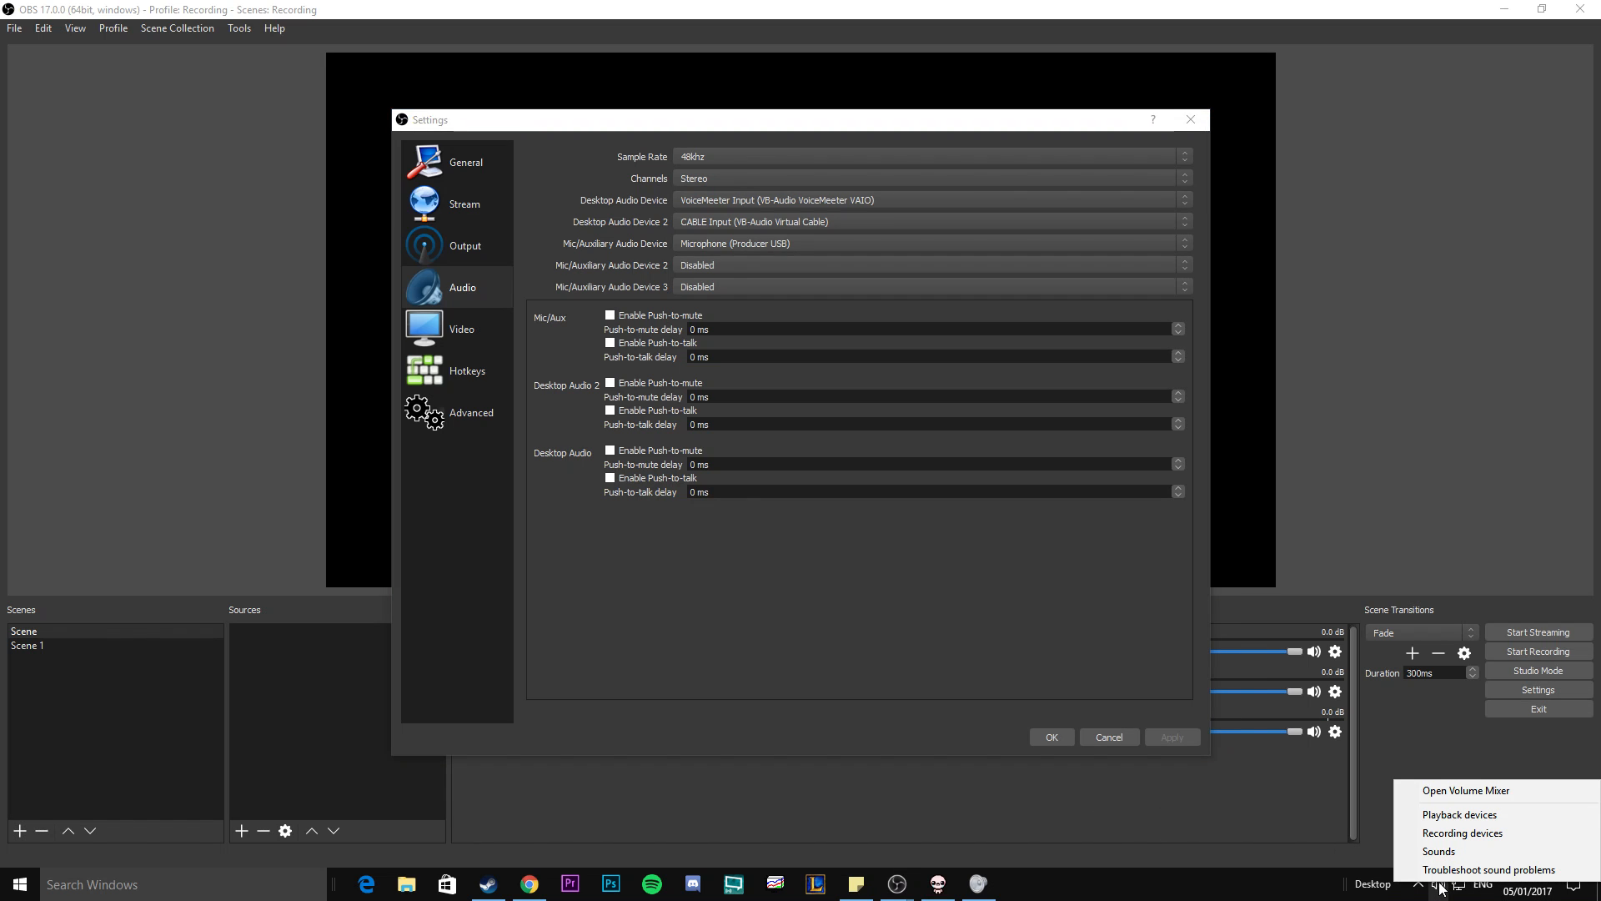
{"action": "left_click", "coordinate": [1451, 833]}
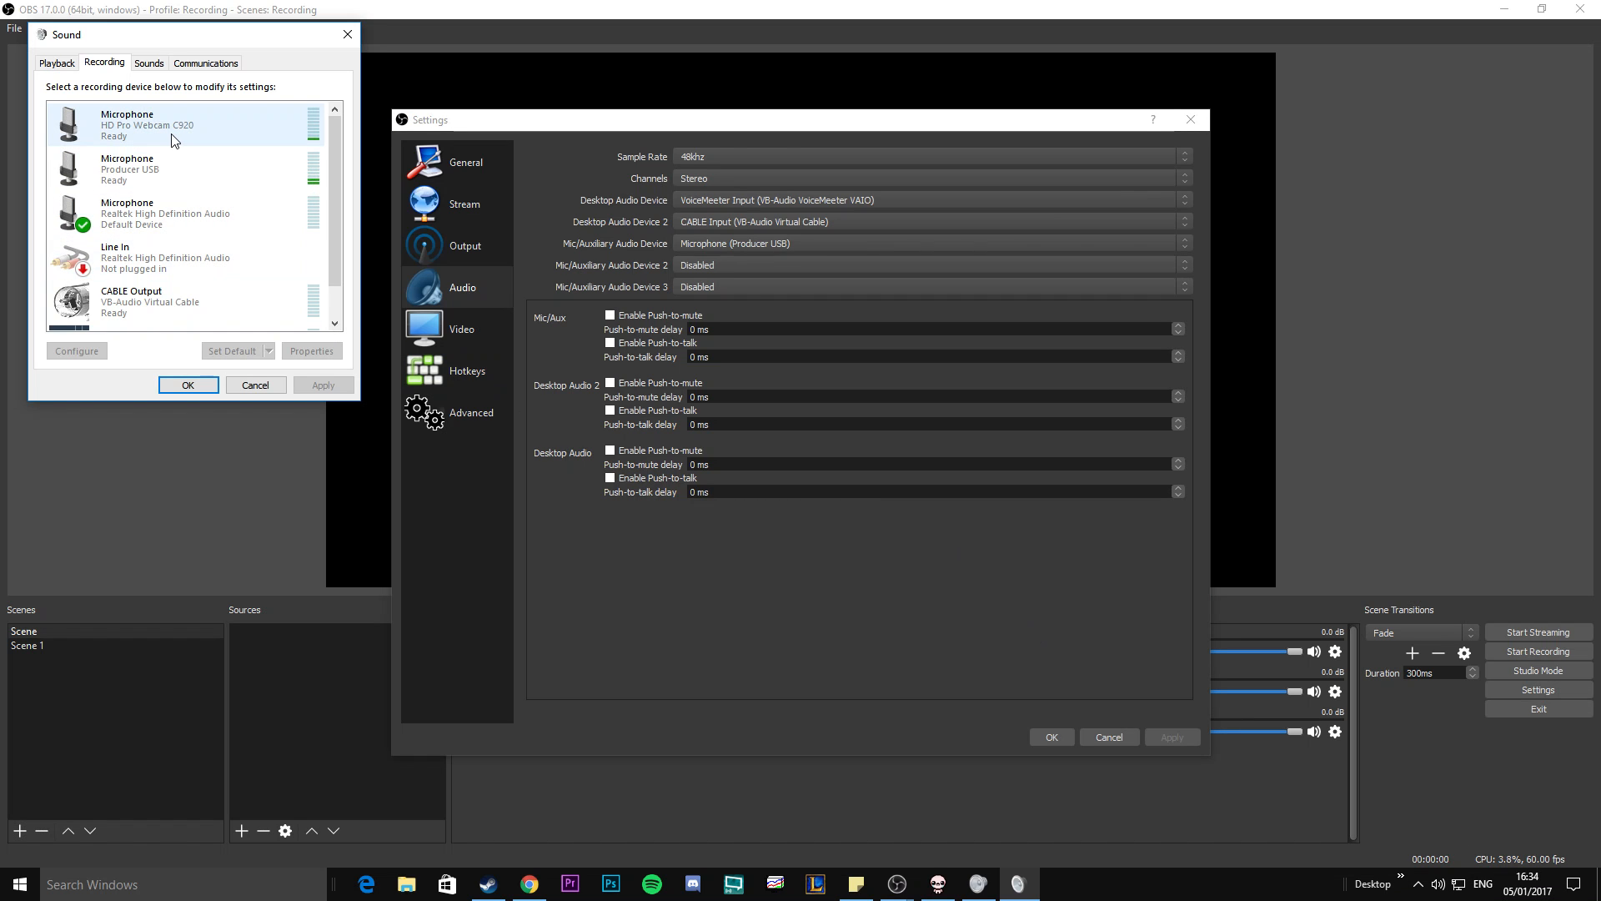
{"action": "left_click", "coordinate": [181, 176]}
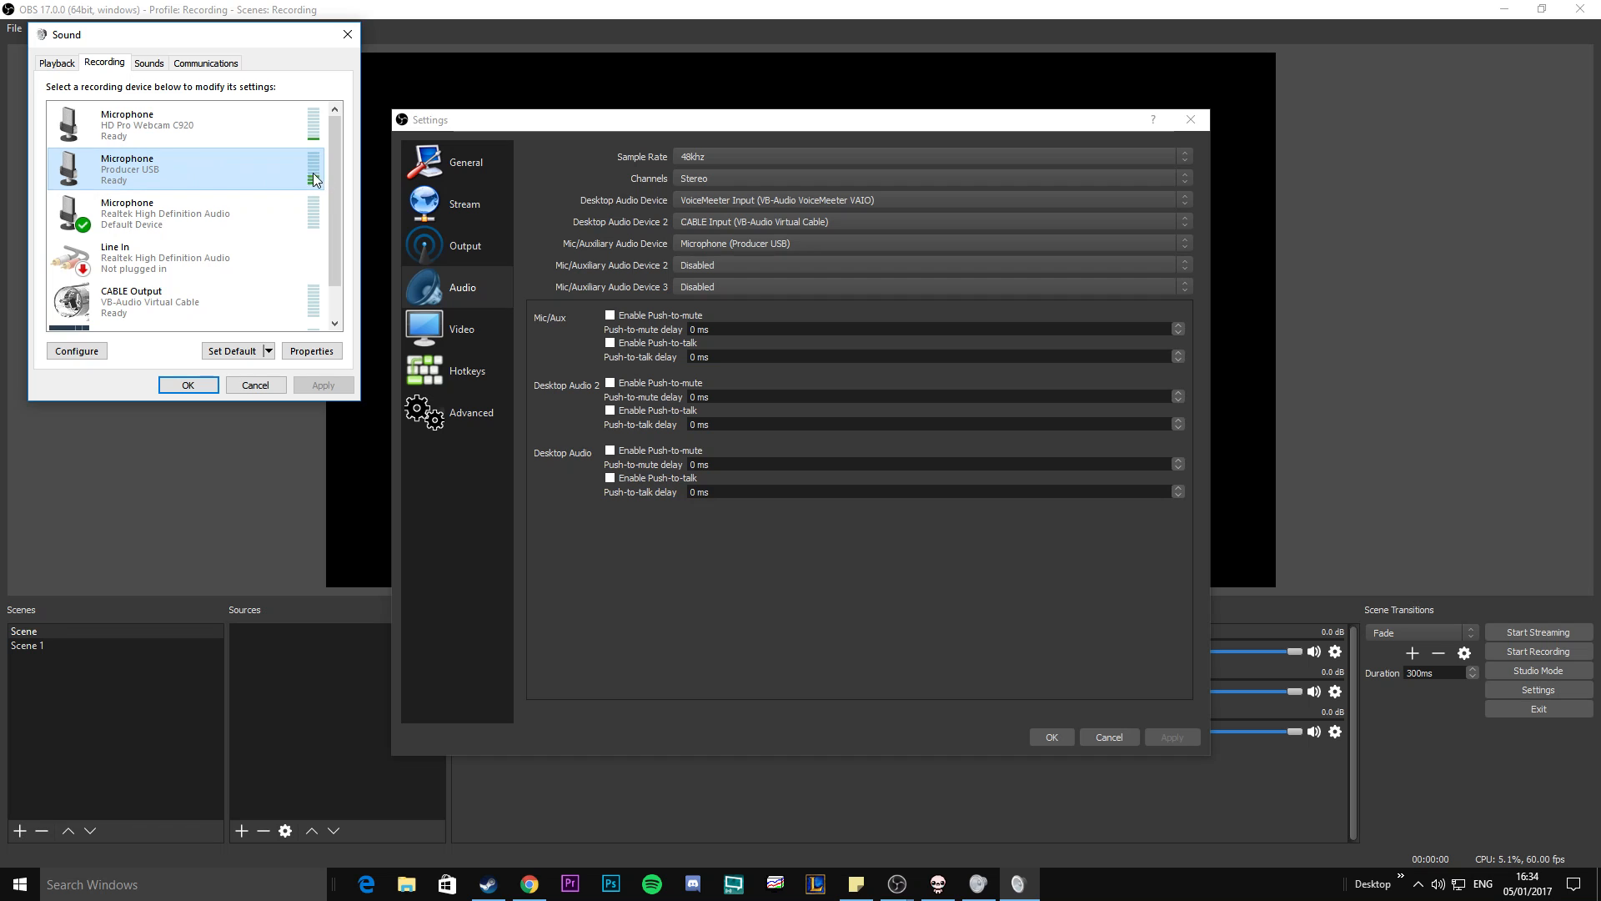
{"action": "right_click", "coordinate": [207, 172]}
{"action": "left_click", "coordinate": [255, 306]}
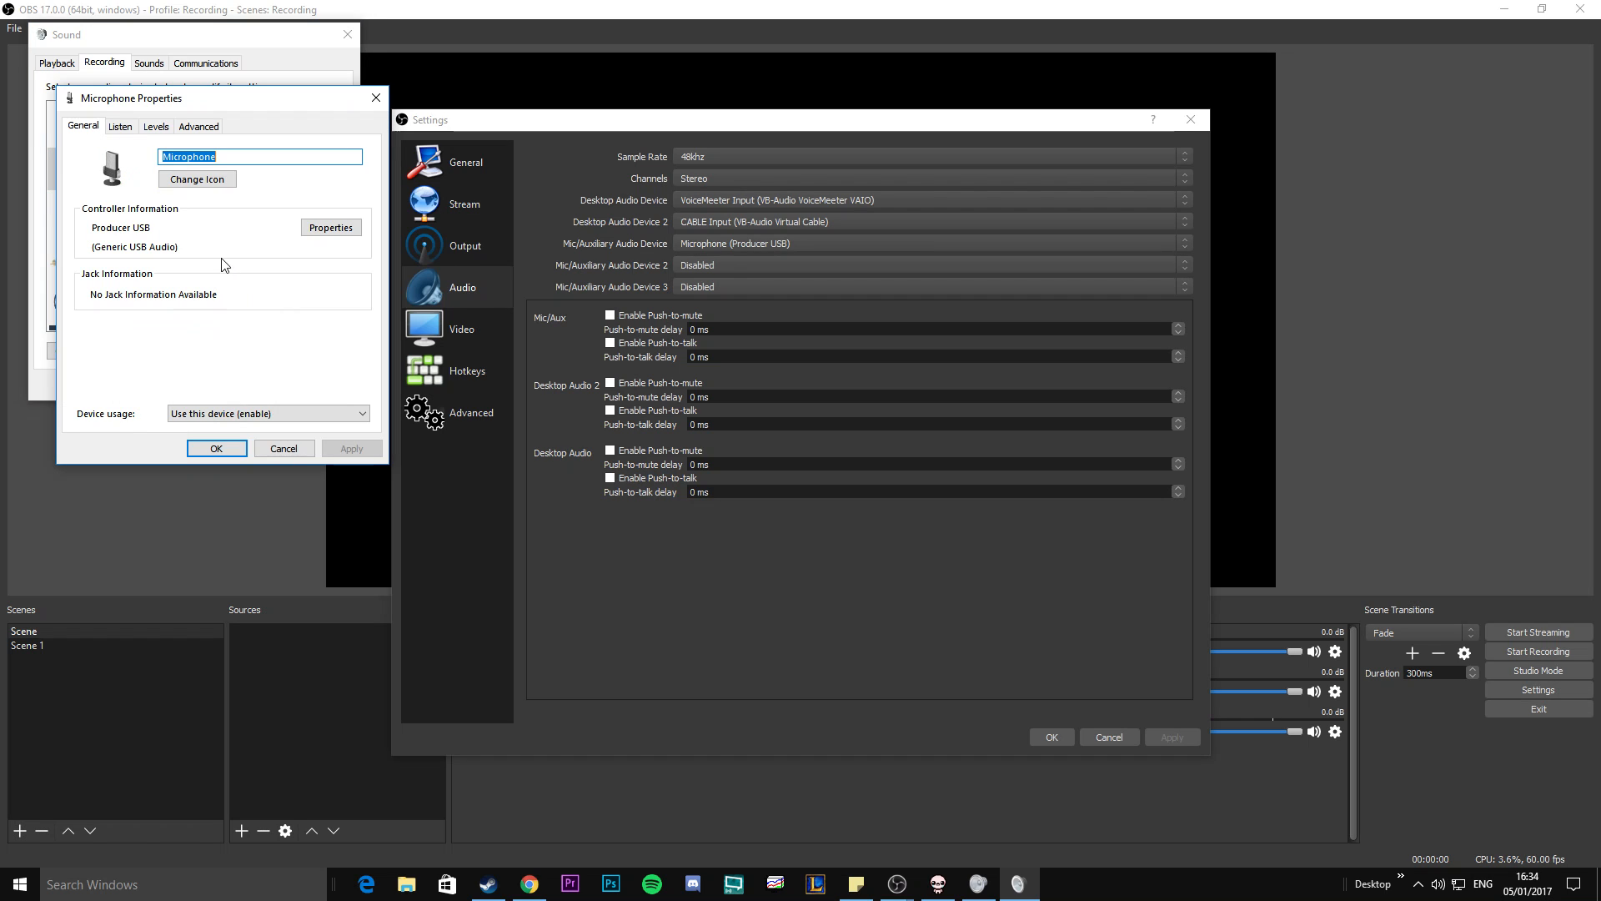
{"action": "left_click", "coordinate": [197, 126]}
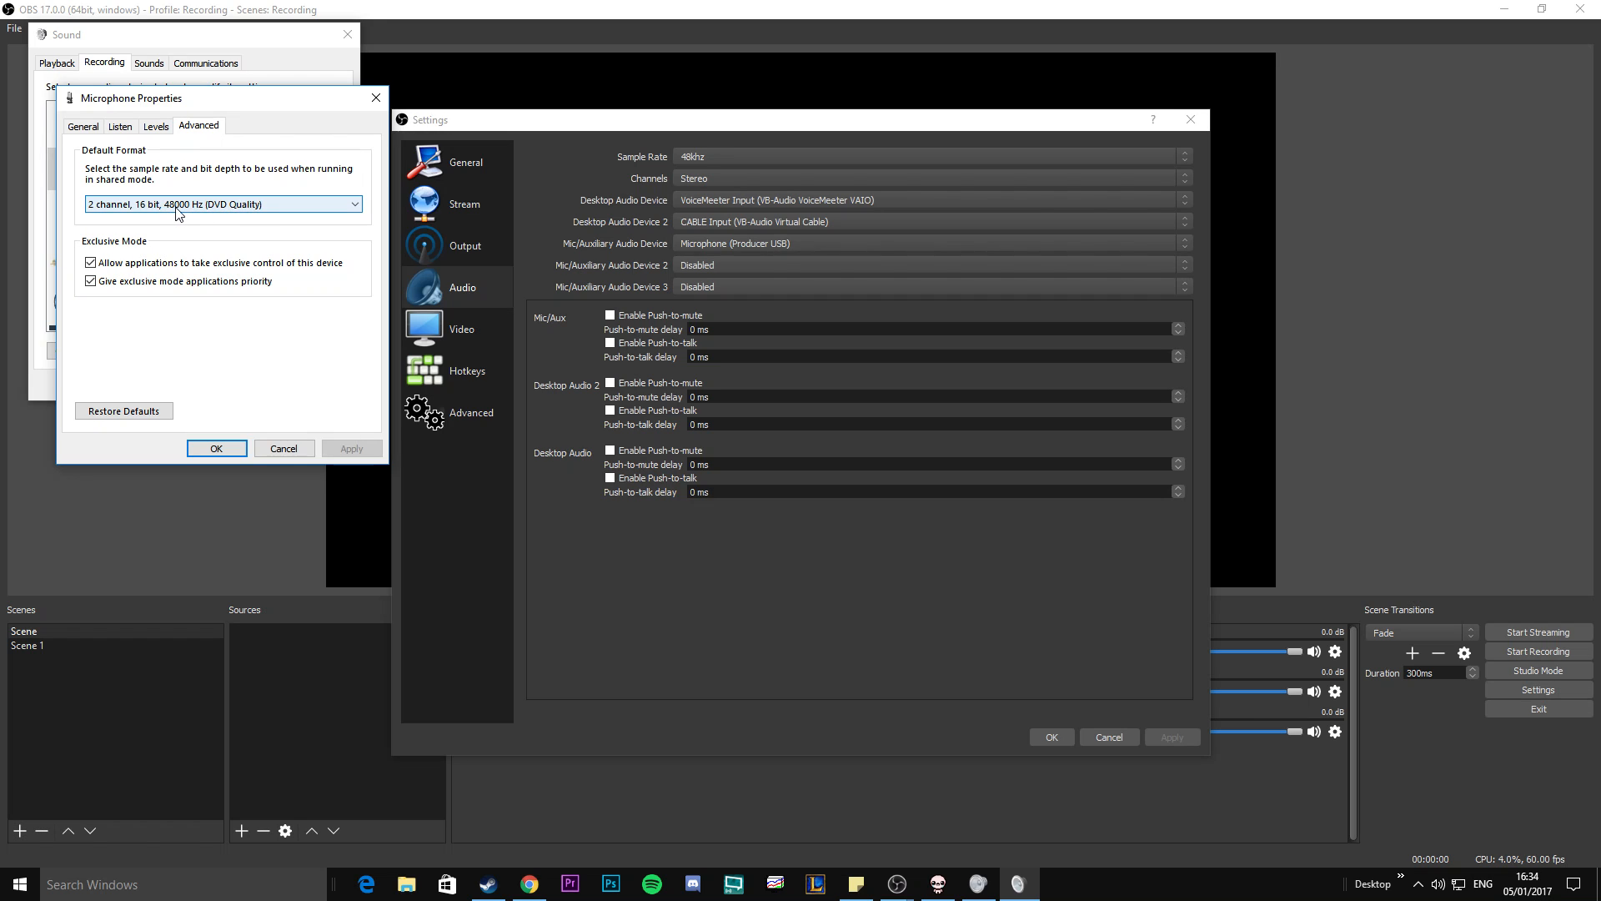
{"action": "left_click", "coordinate": [215, 448]}
{"action": "left_click", "coordinate": [192, 385]}
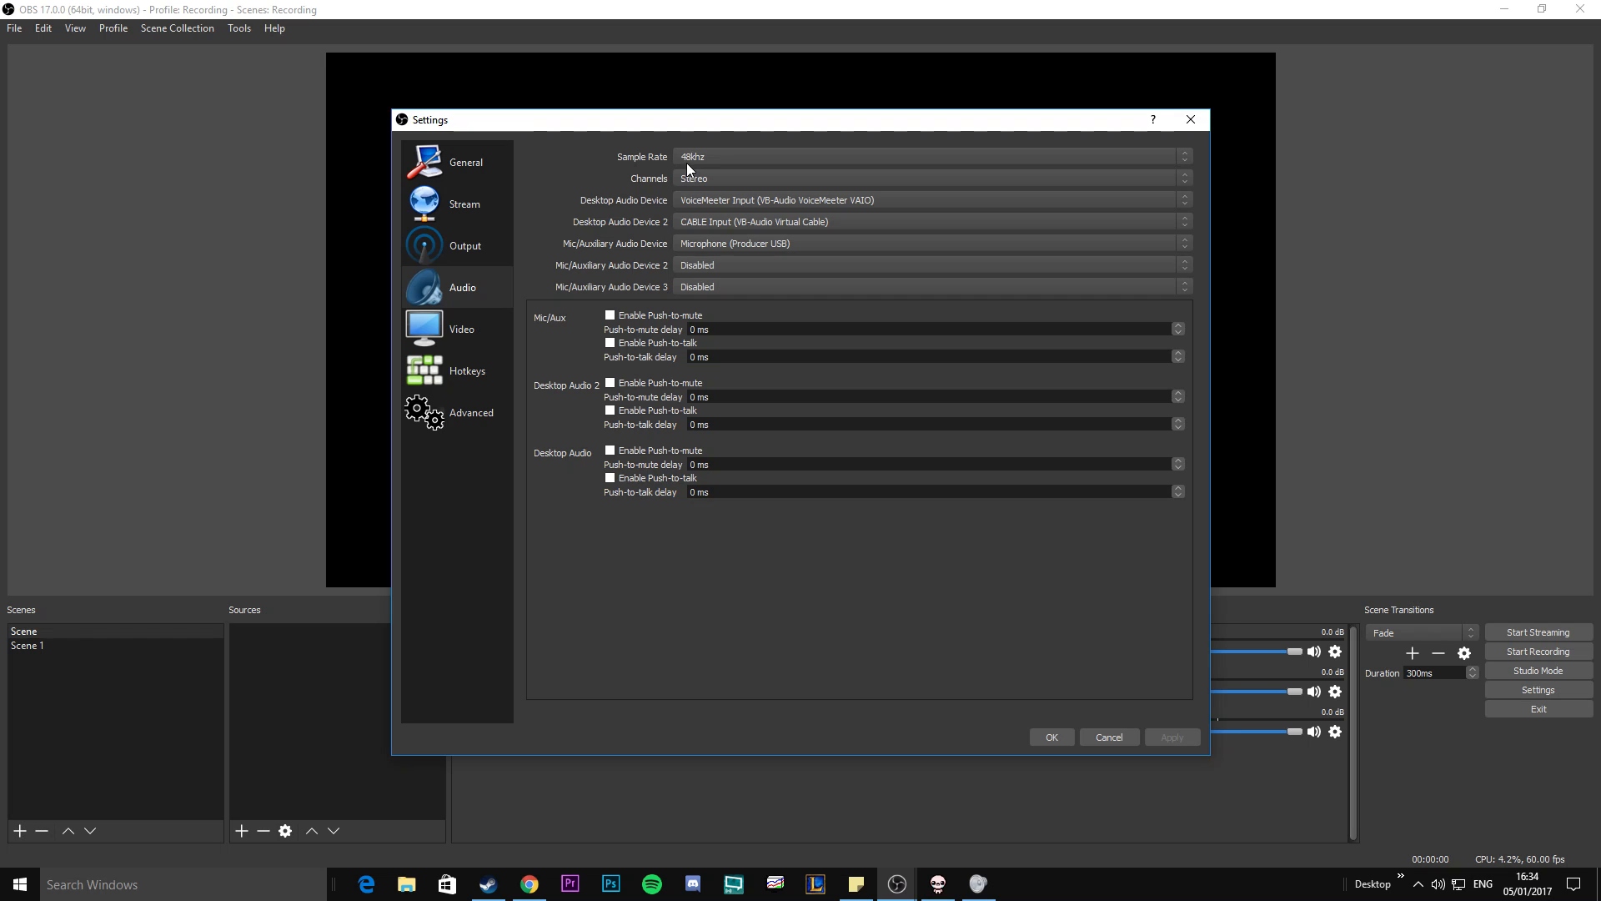
Check the audio channel options, keeping Stereo.
{"action": "left_click", "coordinate": [699, 180]}
{"action": "left_click", "coordinate": [702, 181]}
{"action": "left_click", "coordinate": [705, 181]}
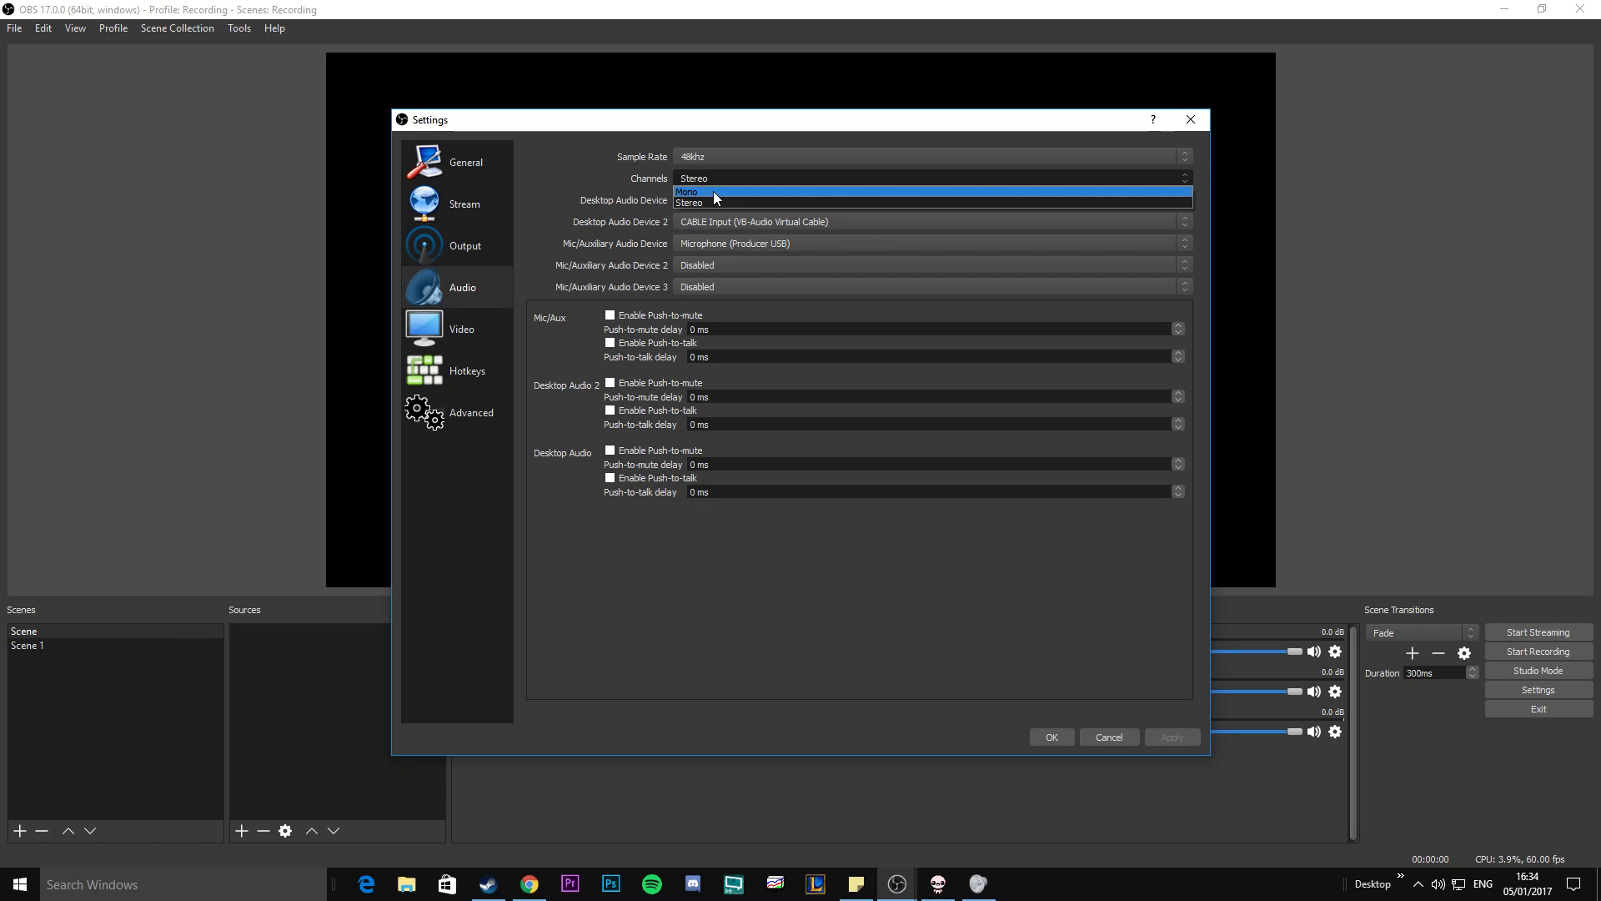
{"action": "left_click", "coordinate": [709, 178]}
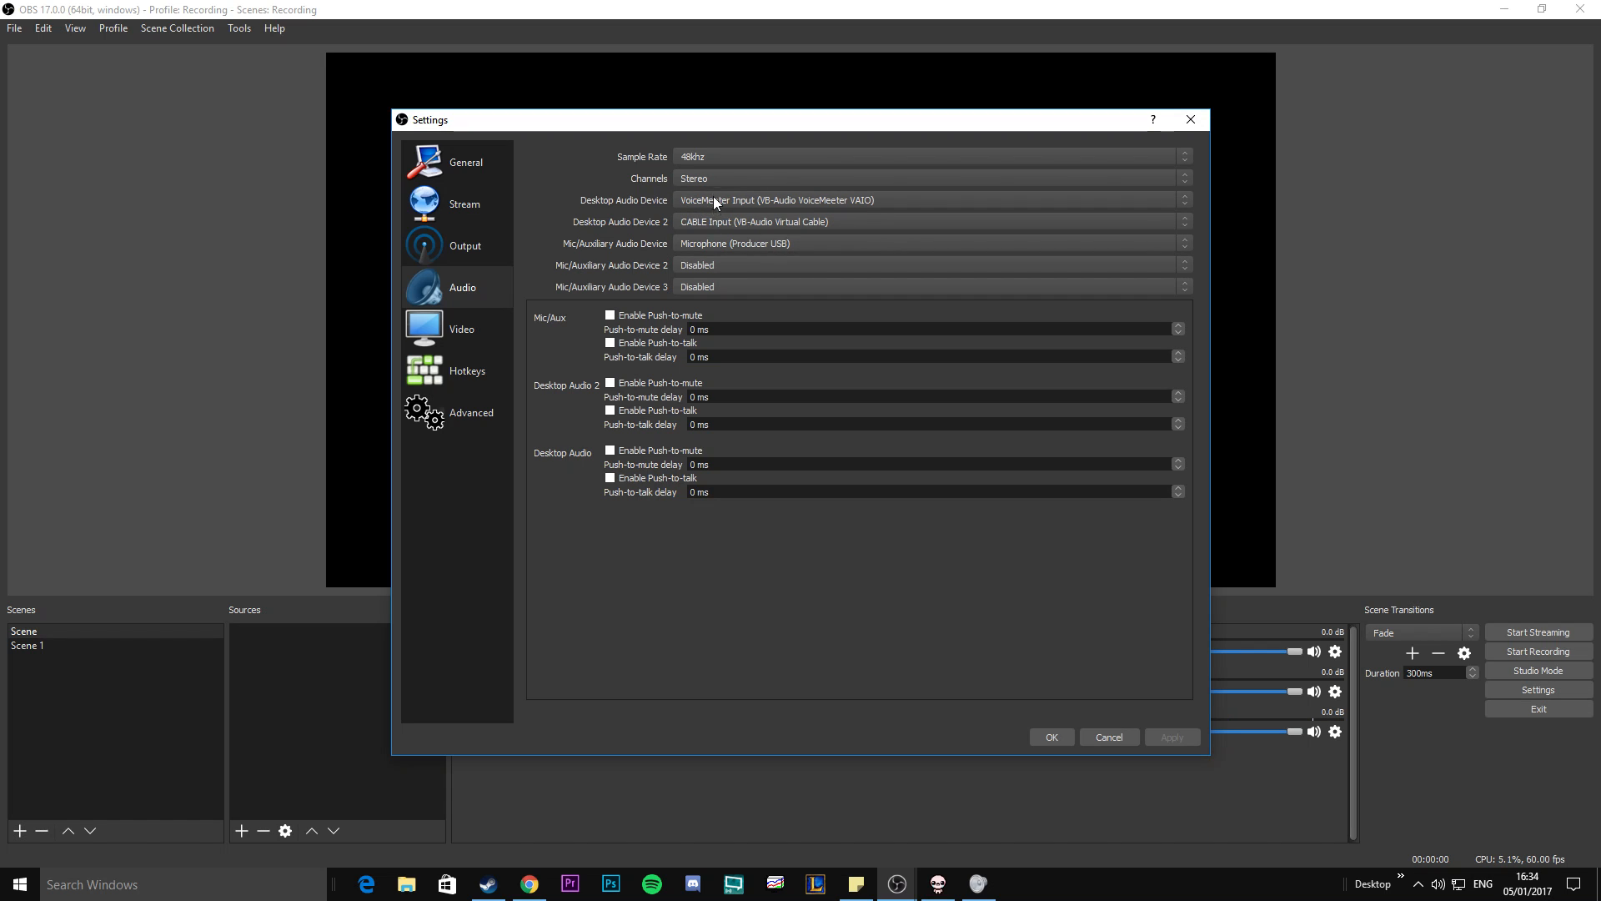
Review the device choices for Desktop Audio Device and Mic/Auxiliary Audio Device, keeping VoiceMeeter Input and Microphone (Producer USB).
{"action": "left_click", "coordinate": [713, 197]}
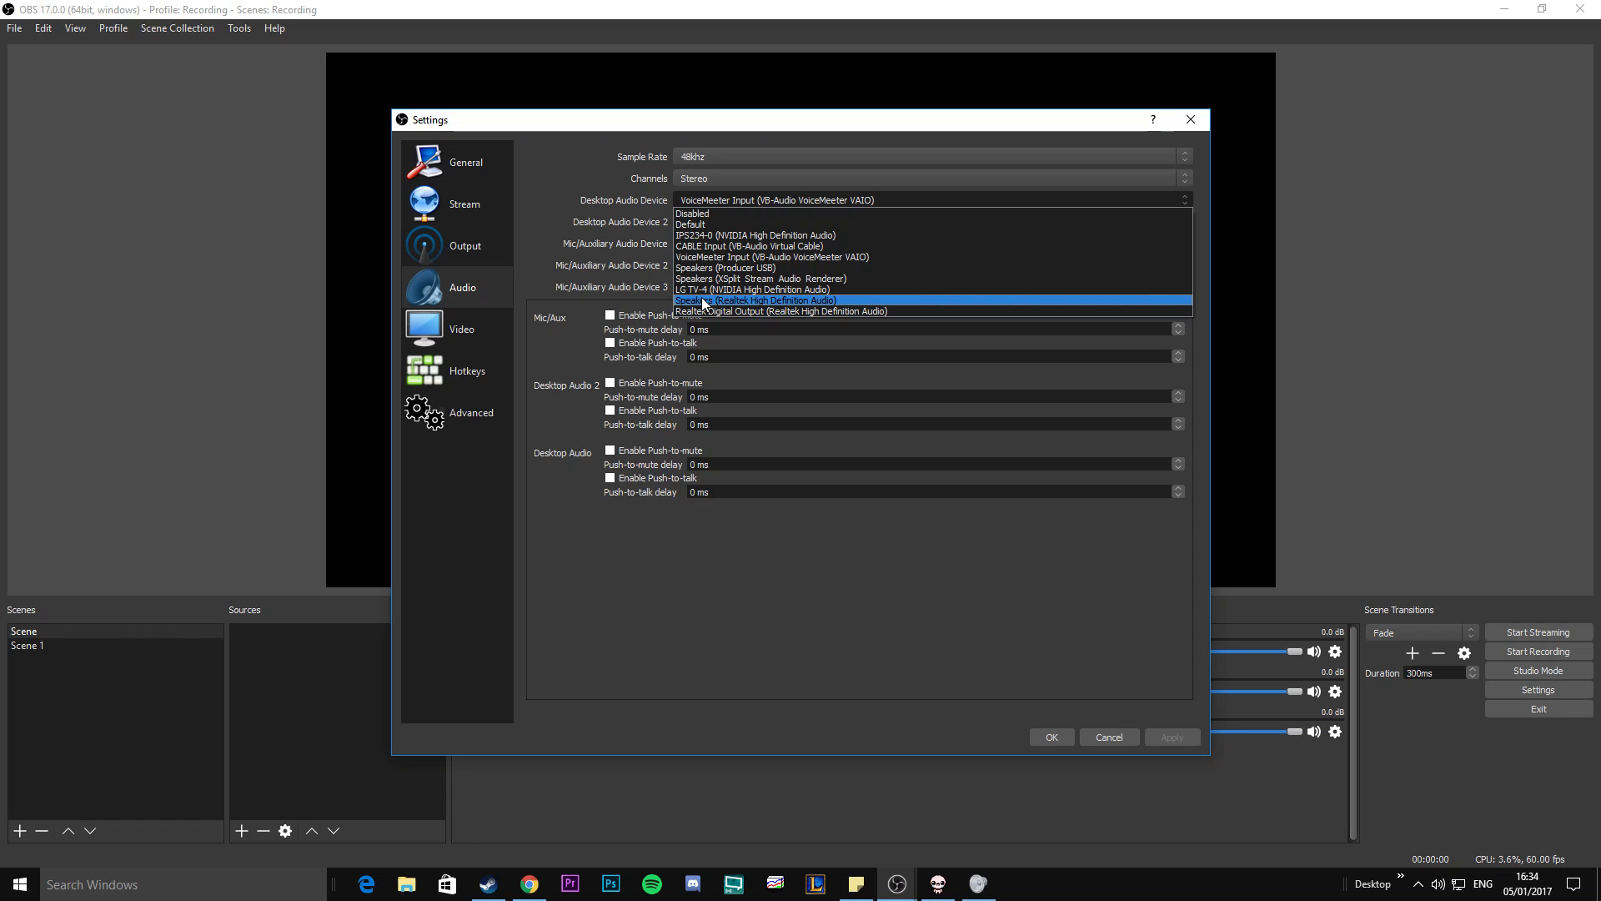
{"action": "left_click", "coordinate": [608, 202]}
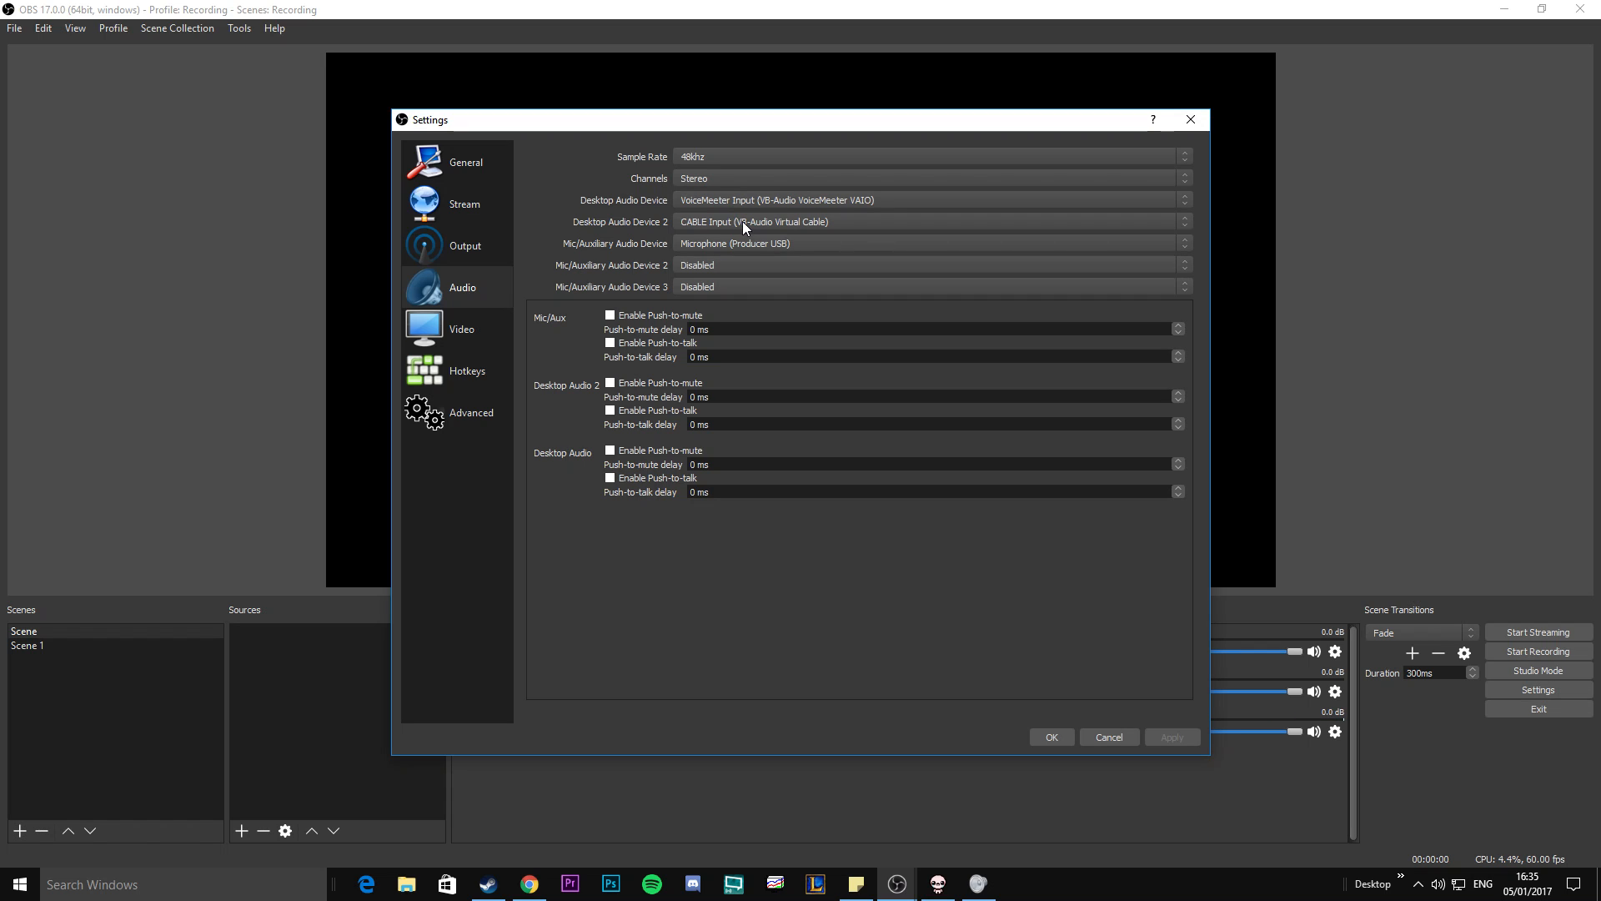
{"action": "left_click", "coordinate": [705, 243]}
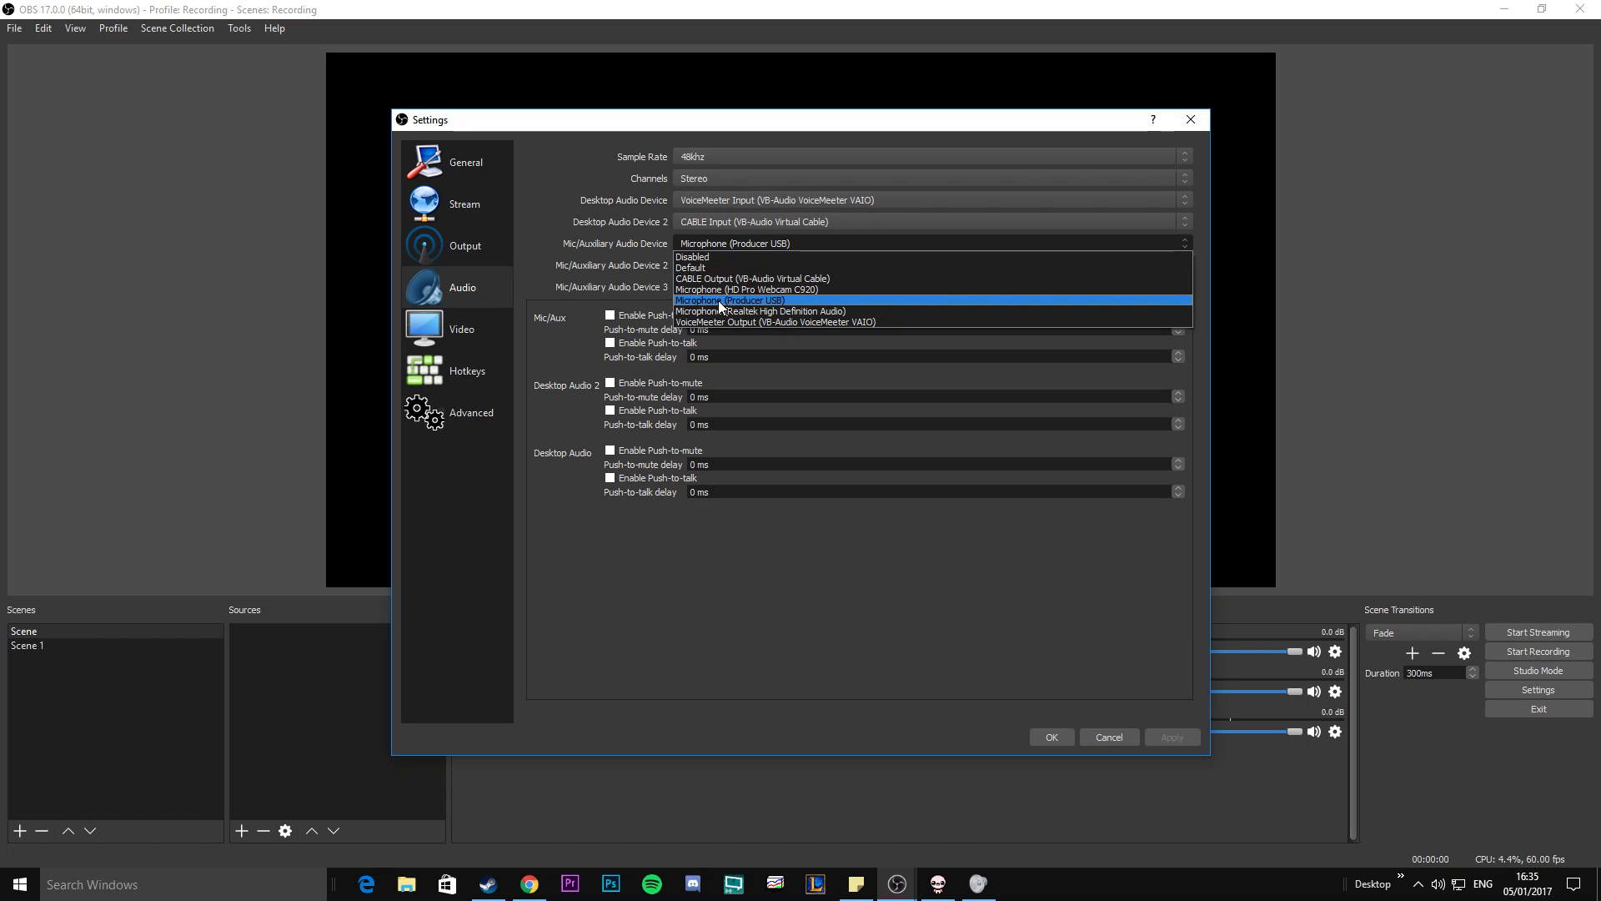
{"action": "left_click", "coordinate": [690, 243]}
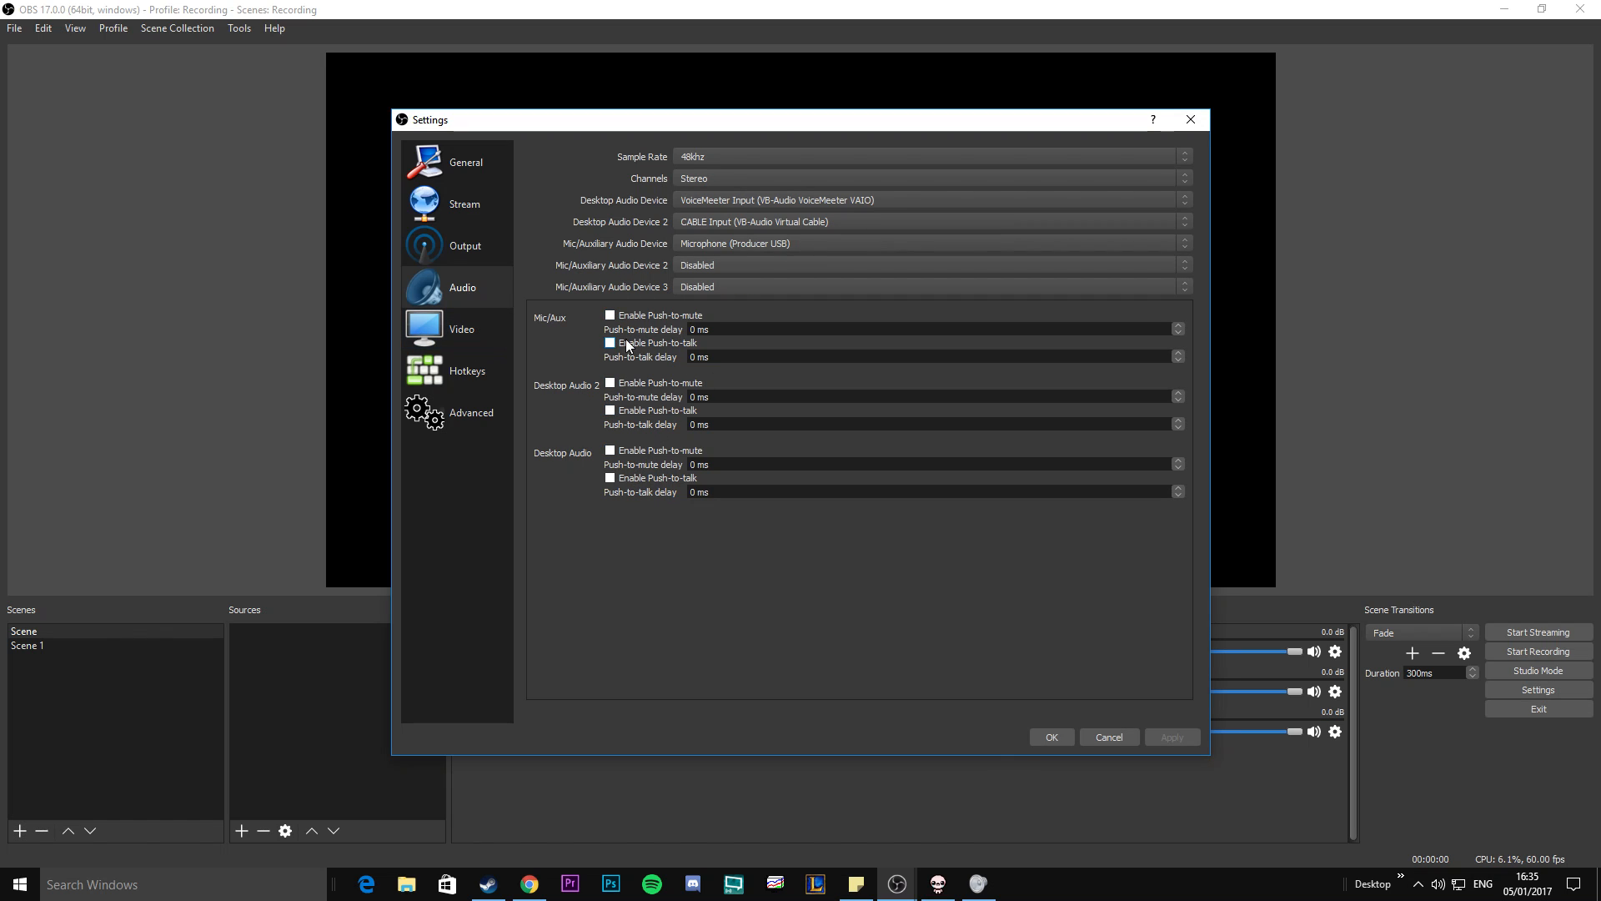
Review the base and output resolution options in the video settings, keeping both at 1920x1080.
{"action": "left_click", "coordinate": [457, 328]}
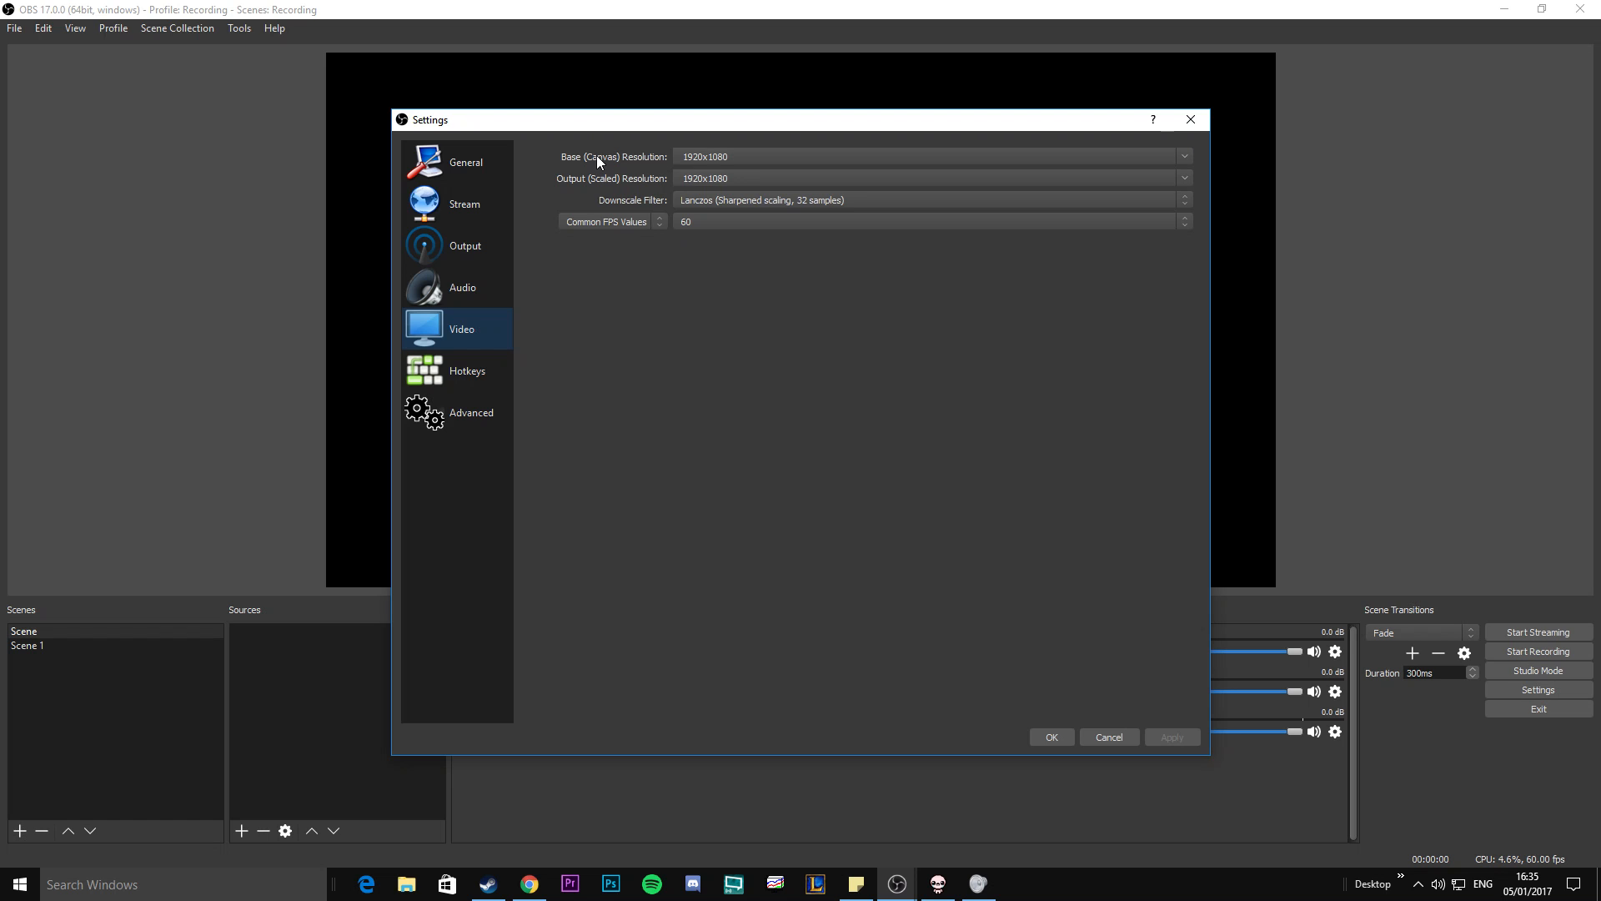
{"action": "left_click", "coordinate": [1185, 157]}
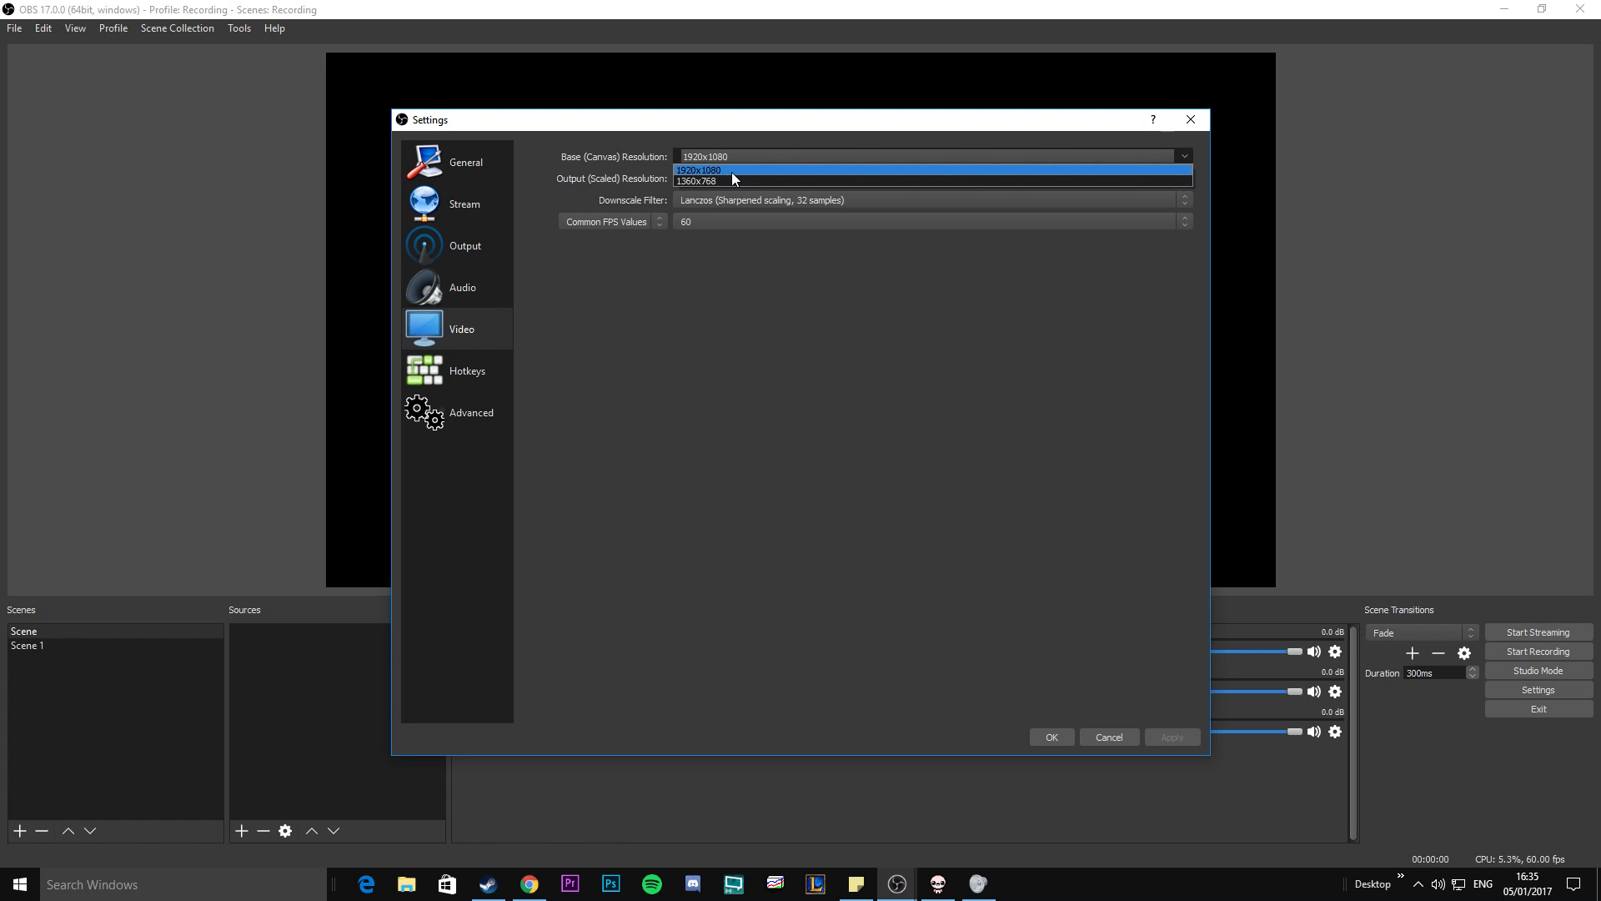
{"action": "left_click", "coordinate": [1187, 156]}
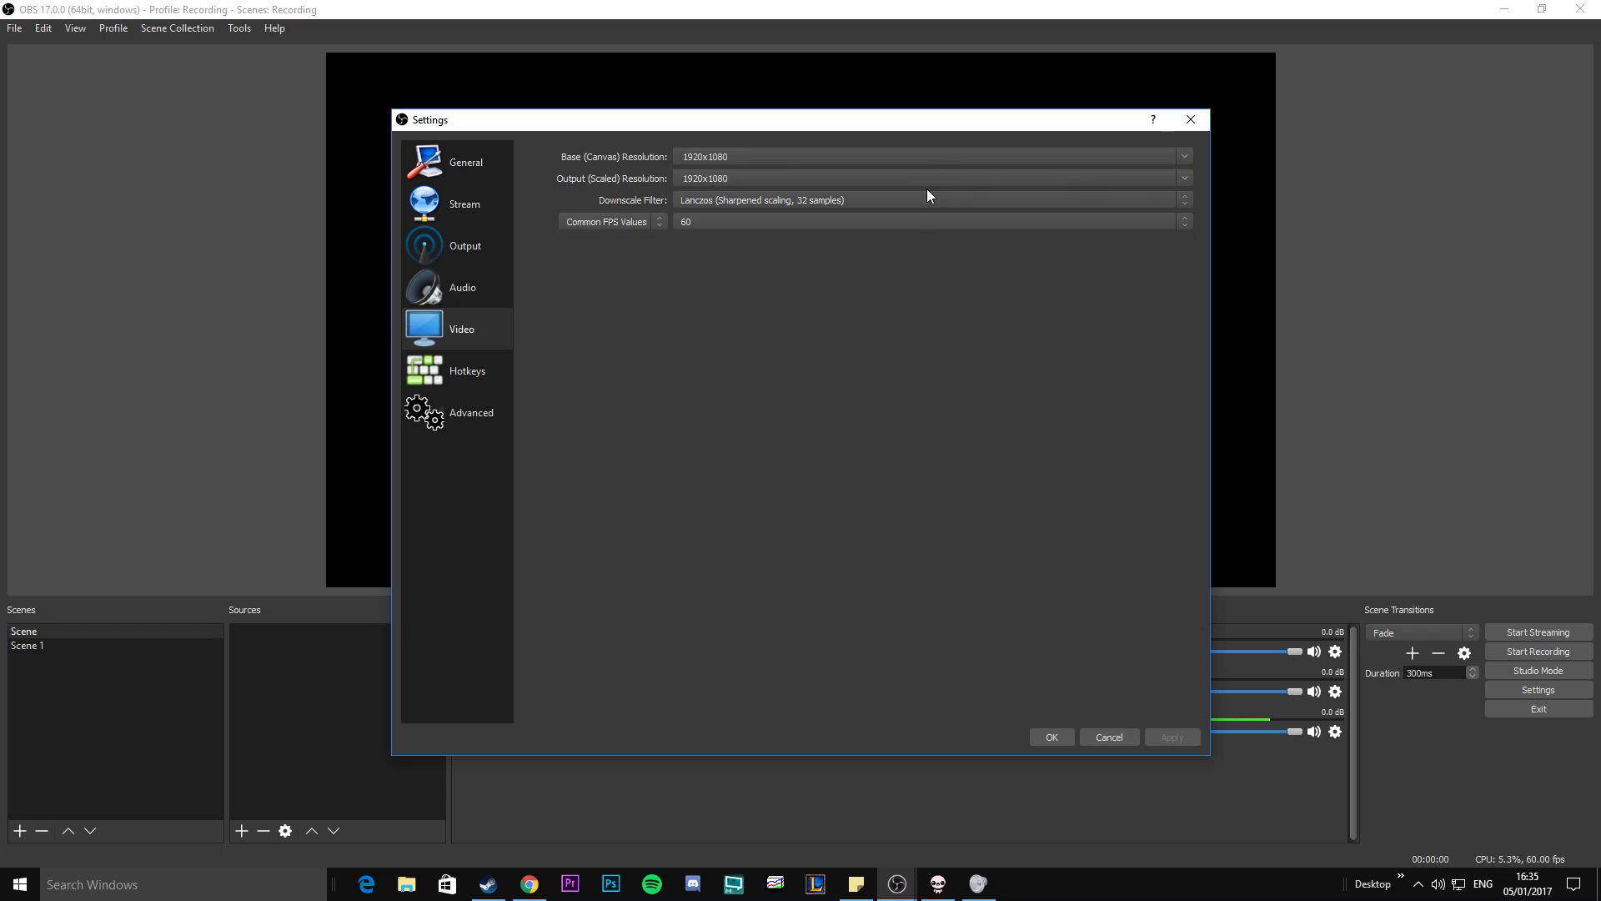
{"action": "left_click", "coordinate": [1184, 179]}
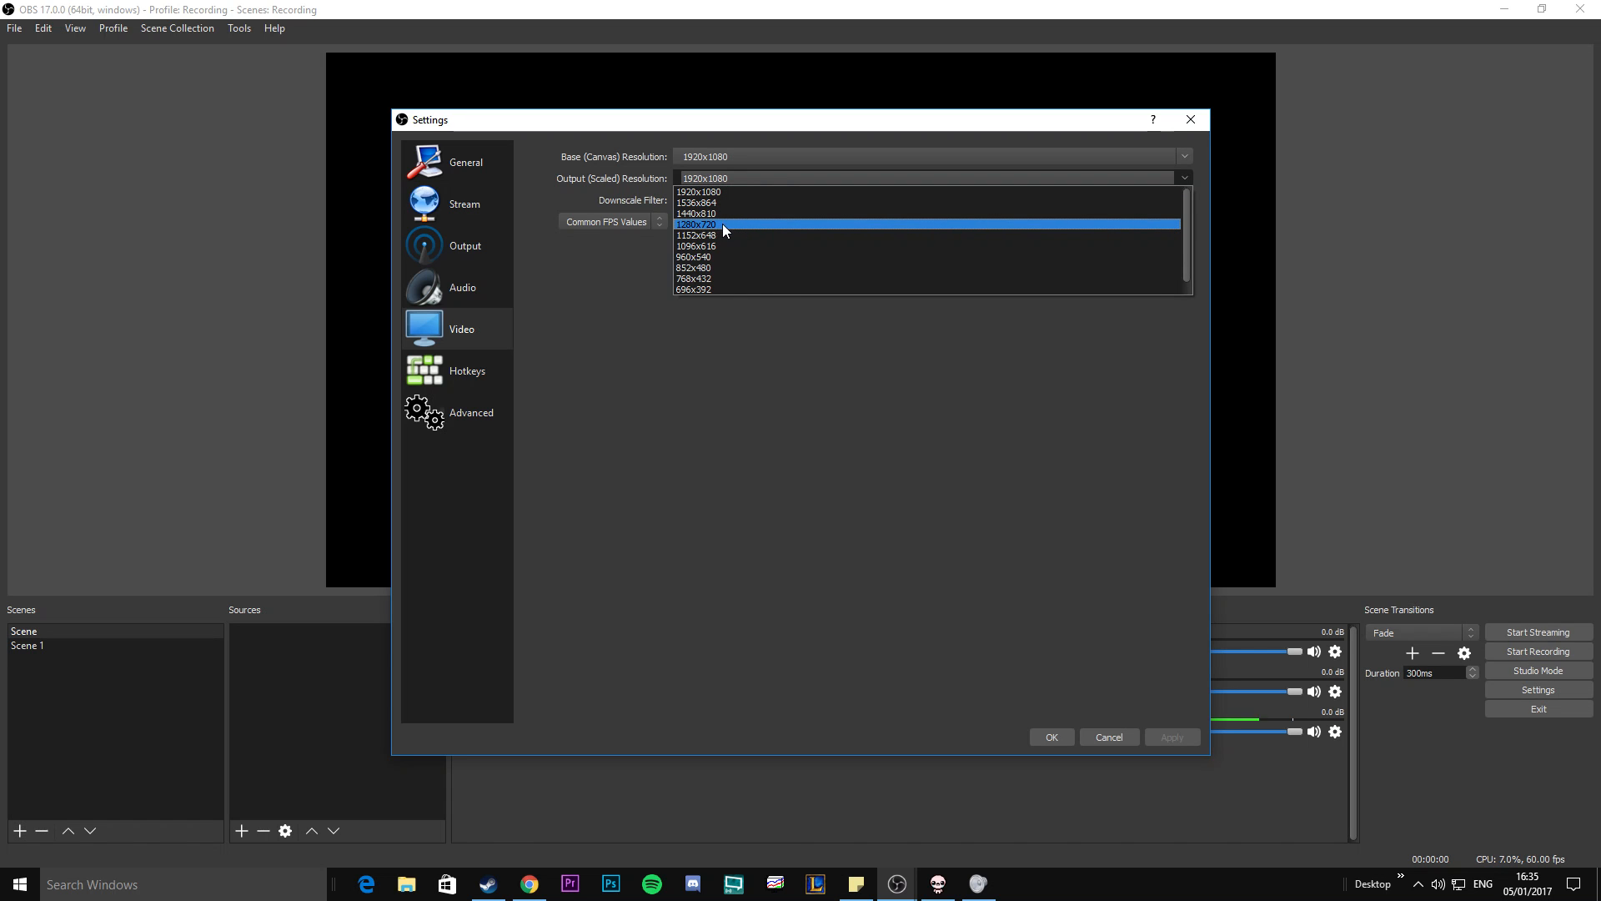
{"action": "left_click", "coordinate": [1215, 189]}
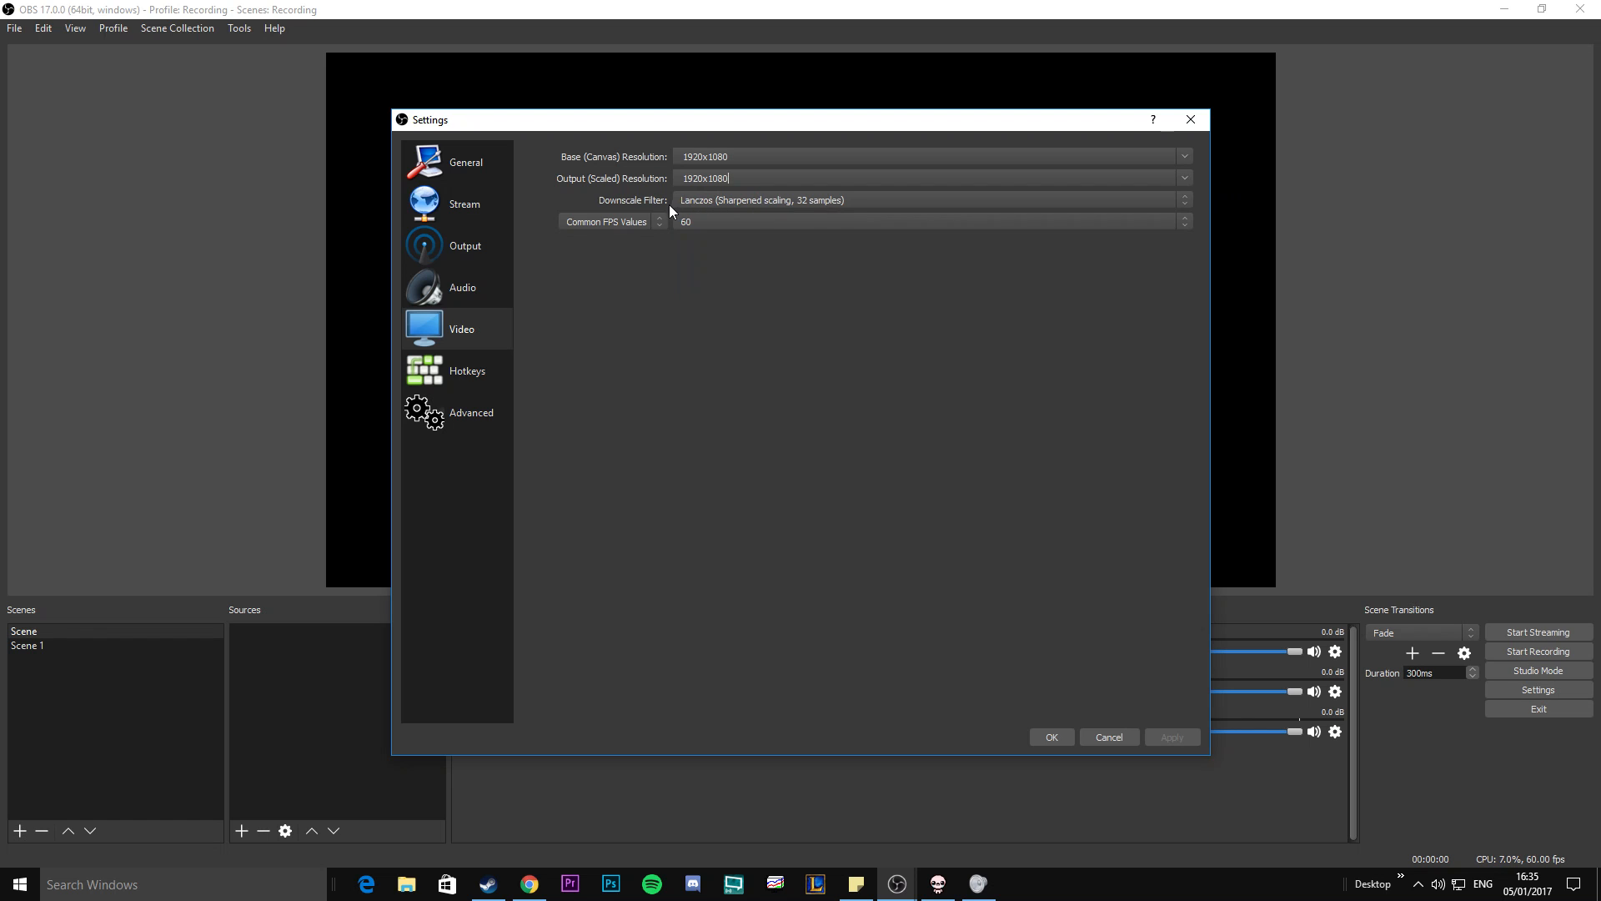
Check the downscale filter and common FPS options, keeping Lanczos and 60.
{"action": "left_click", "coordinate": [831, 202]}
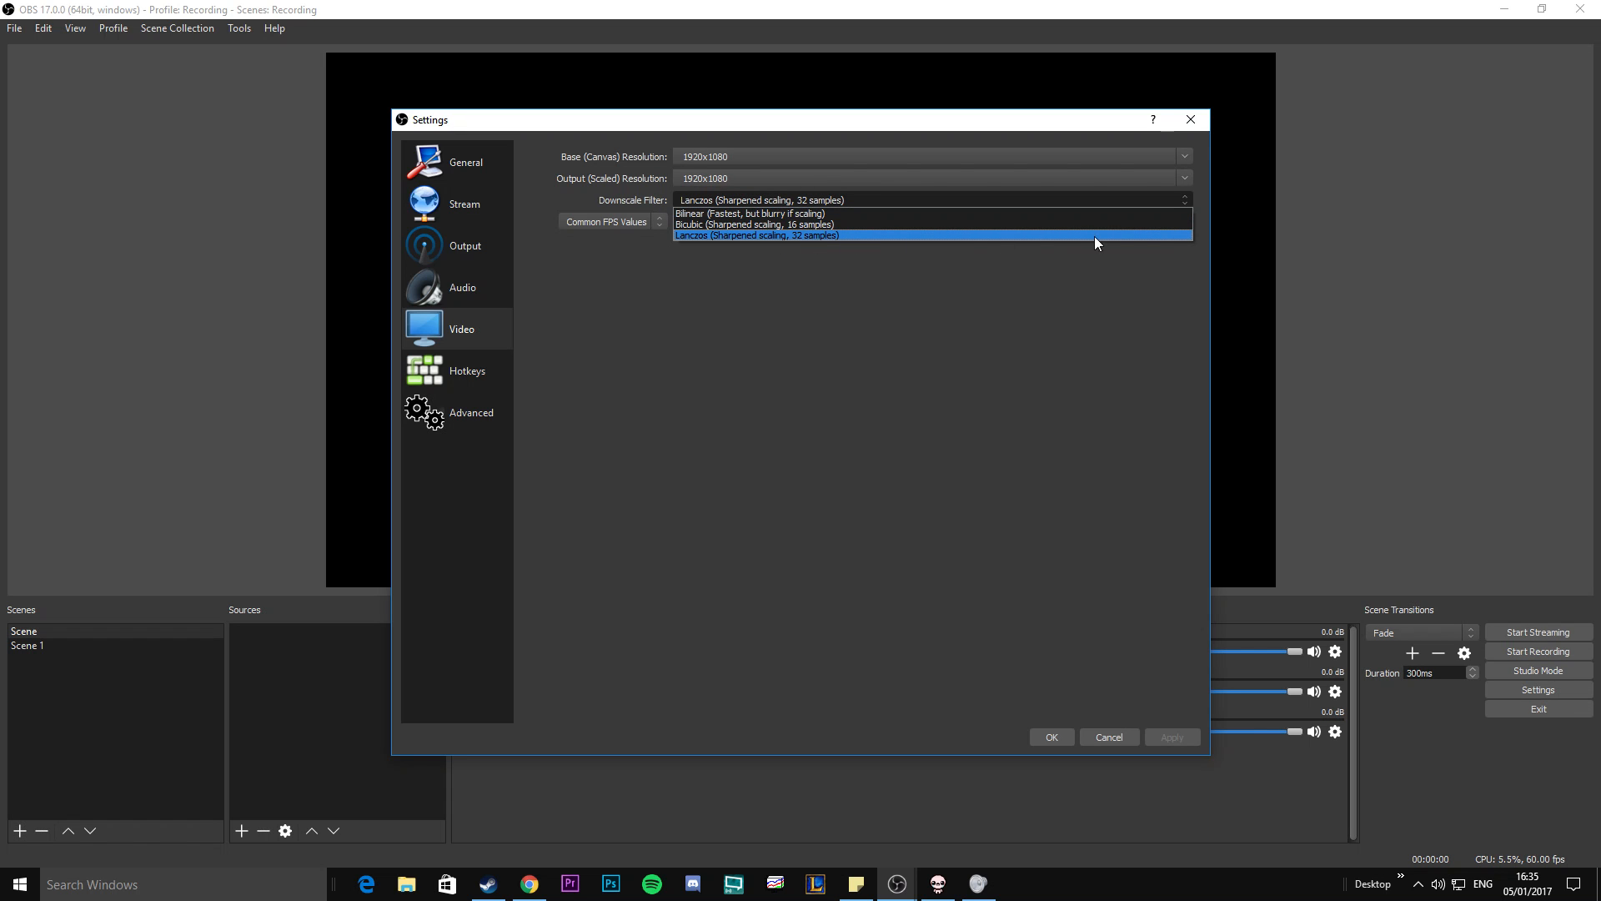
{"action": "left_click", "coordinate": [1182, 199]}
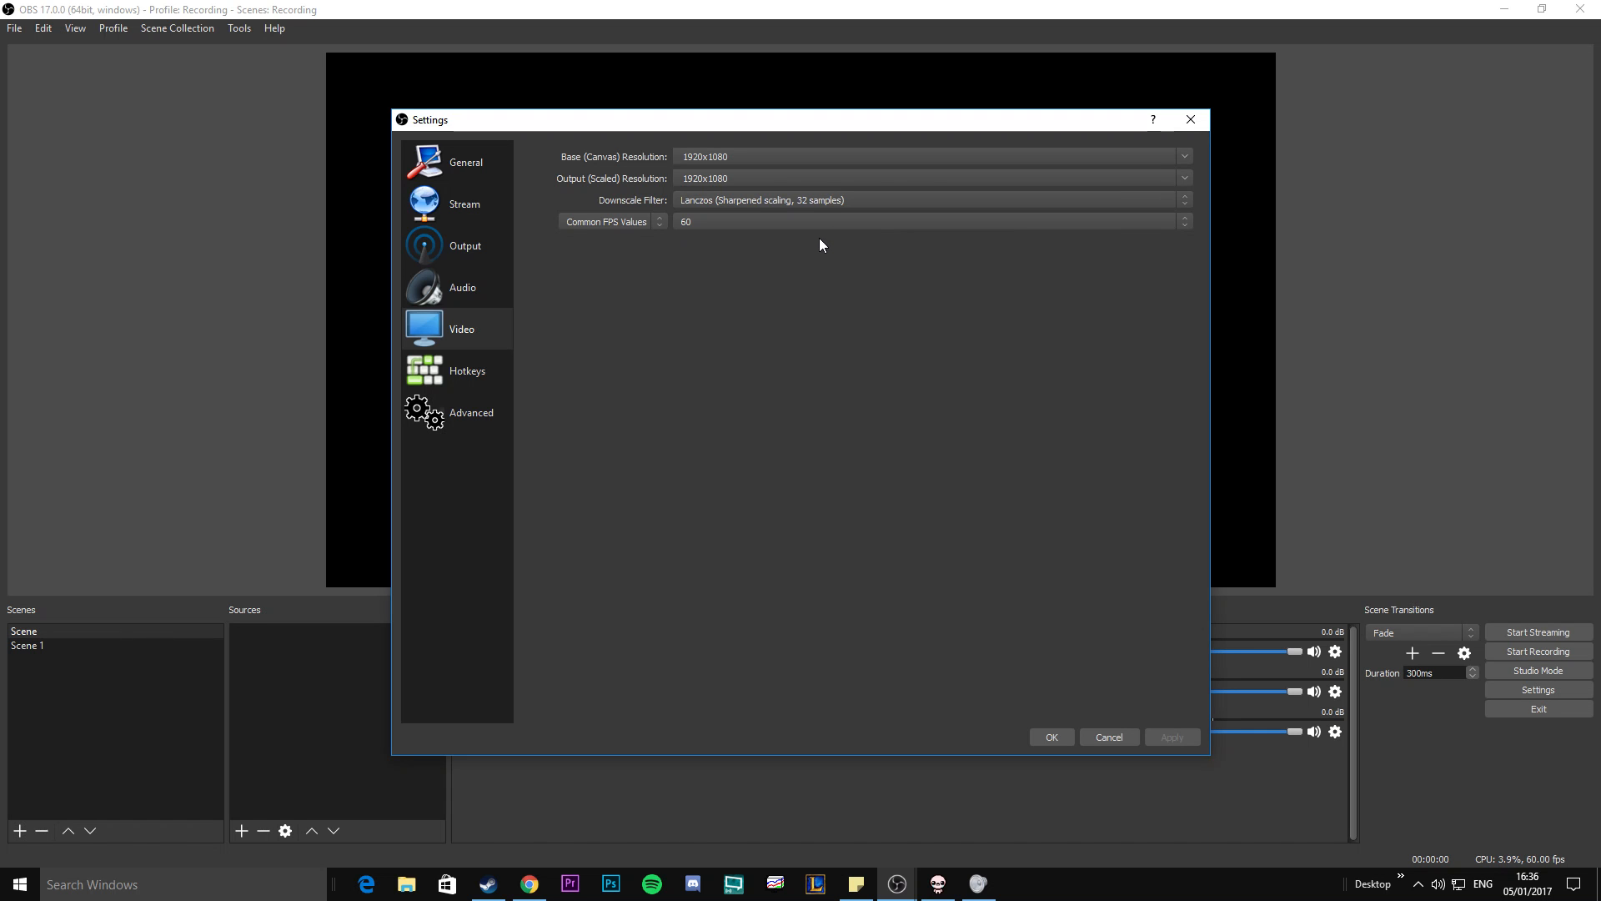
{"action": "left_click", "coordinate": [758, 223]}
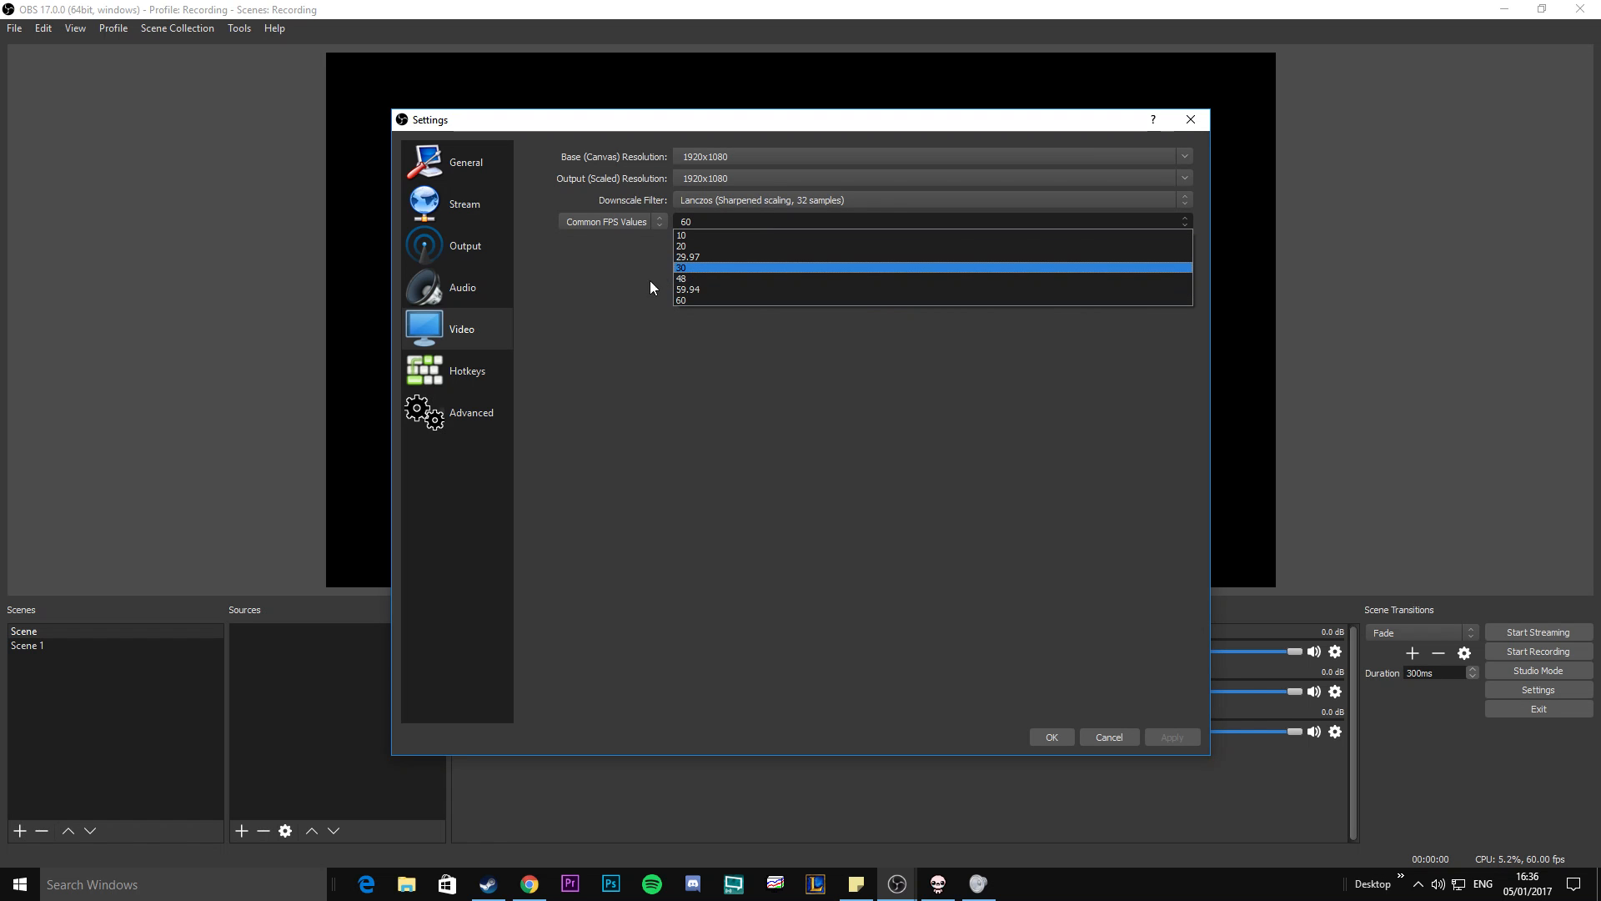
{"action": "left_click", "coordinate": [627, 309]}
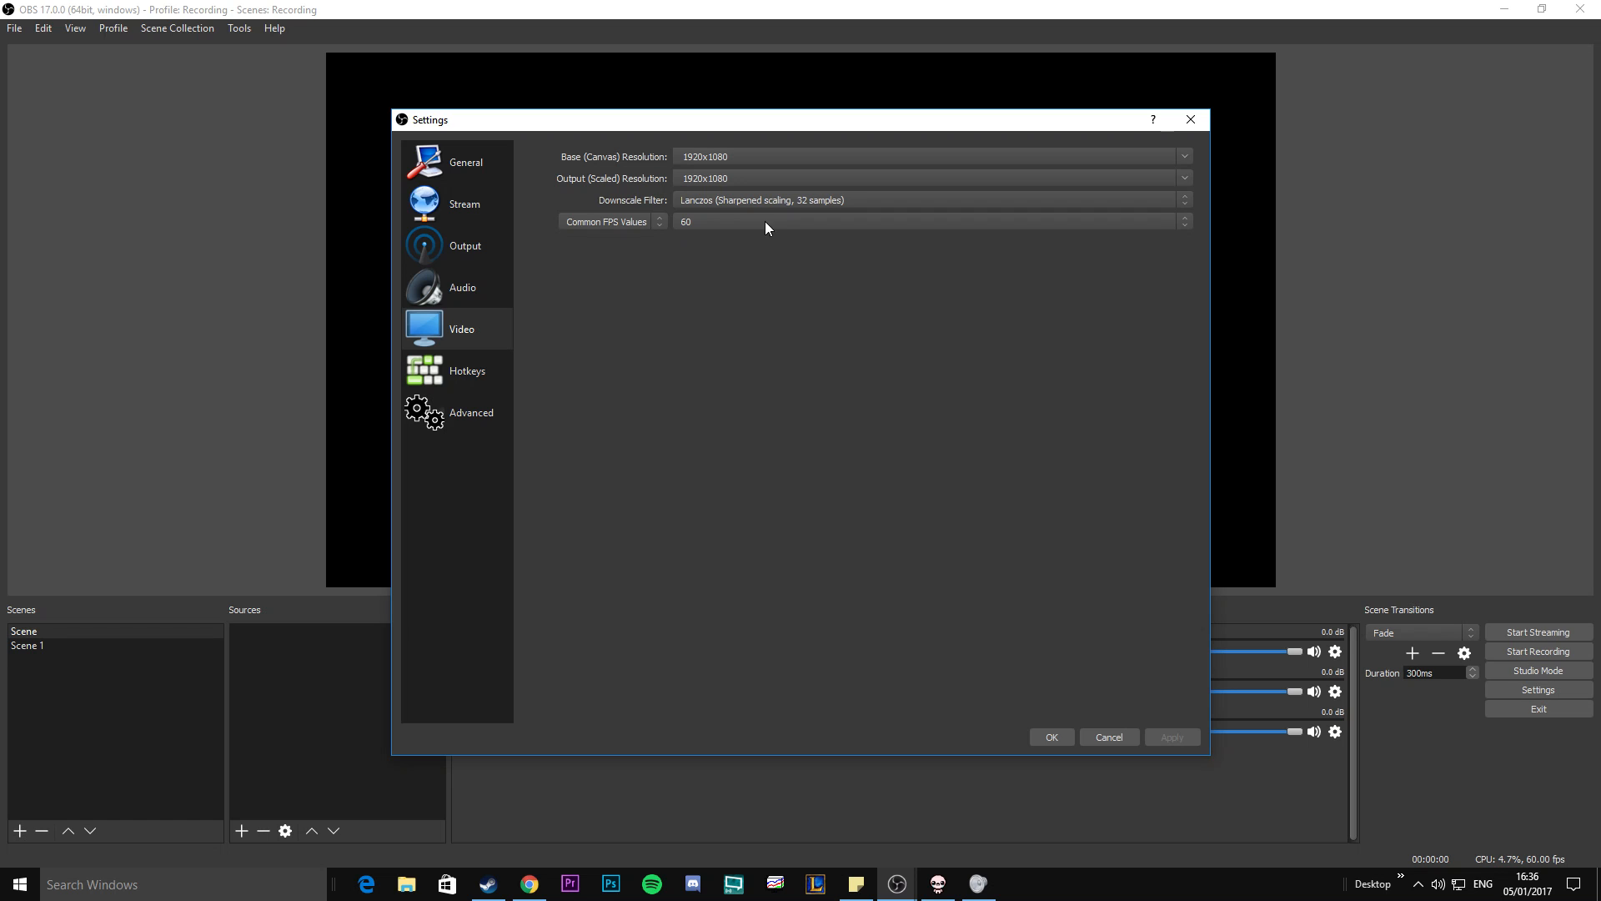
Look through the available hotkey assignments for streaming, recording, scenes and audio.
{"action": "left_click", "coordinate": [488, 373]}
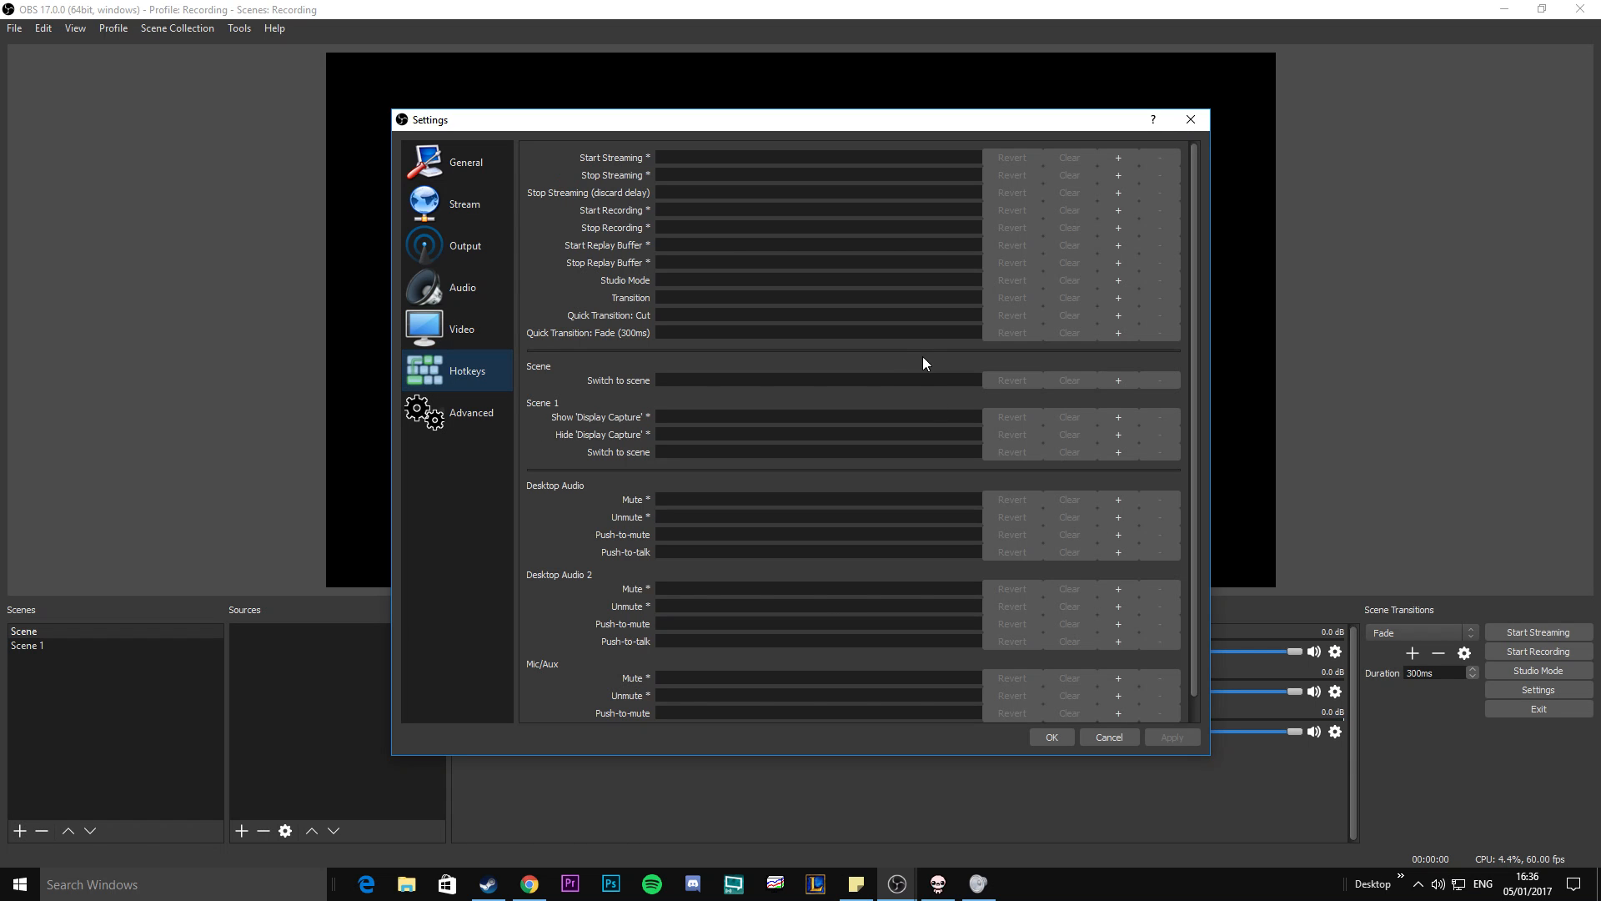
{"action": "scroll", "coordinate": [920, 388], "scroll_direction": "down", "scroll_amount": 1}
{"action": "scroll", "coordinate": [909, 386], "scroll_direction": "up", "scroll_amount": 1}
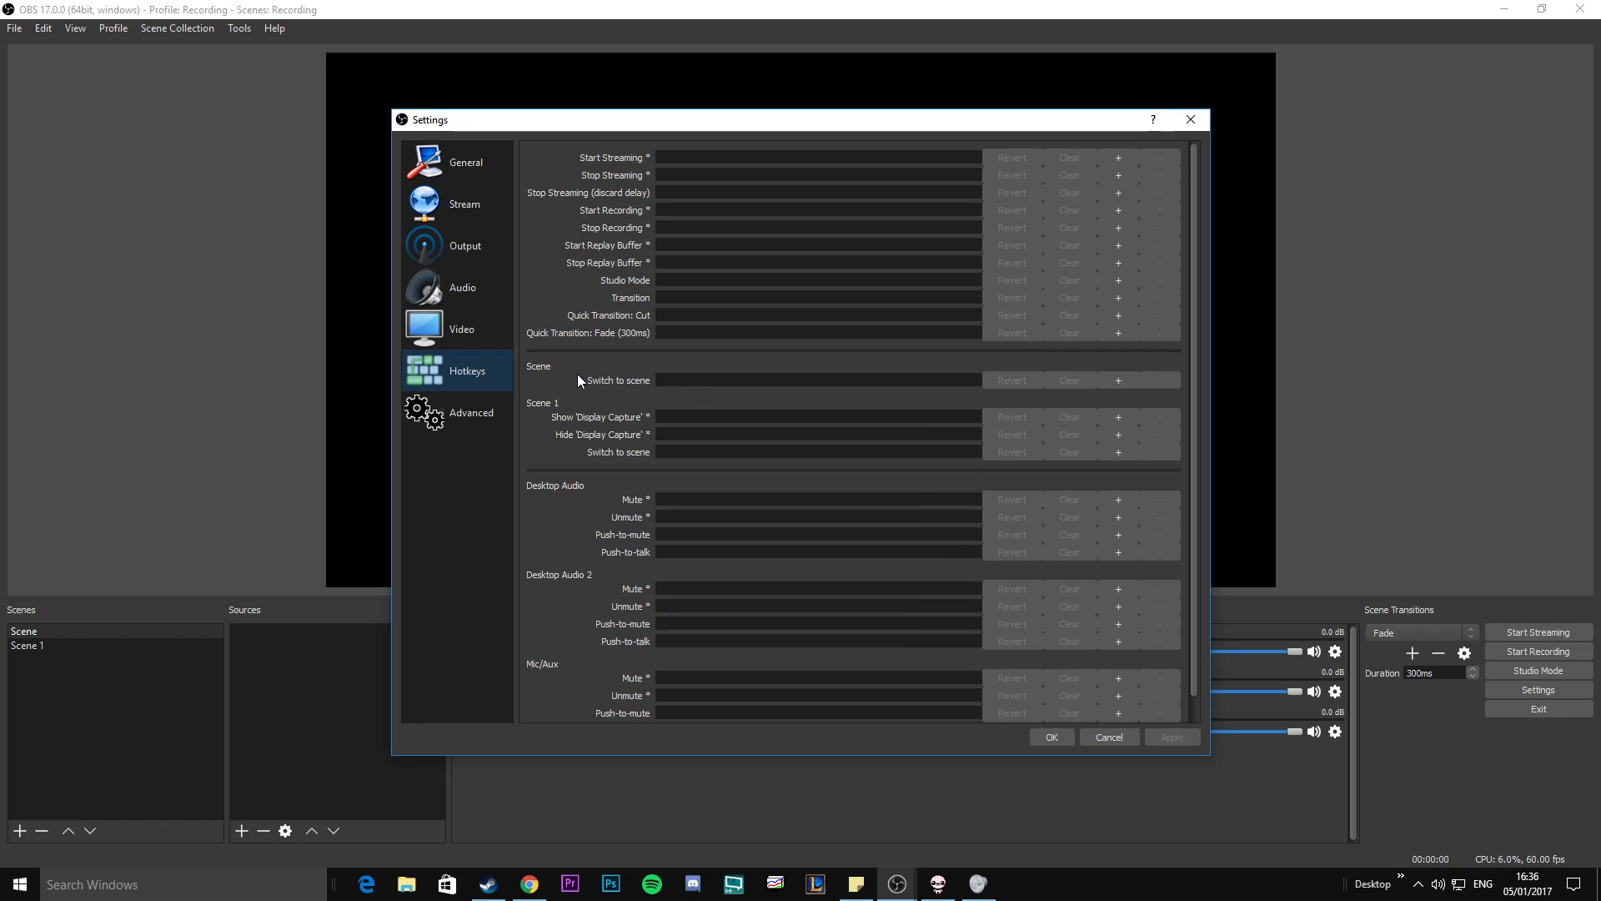
Review the process priority and renderer choices in the advanced settings, keeping Normal and Direct3D 11.
{"action": "left_click", "coordinate": [484, 419]}
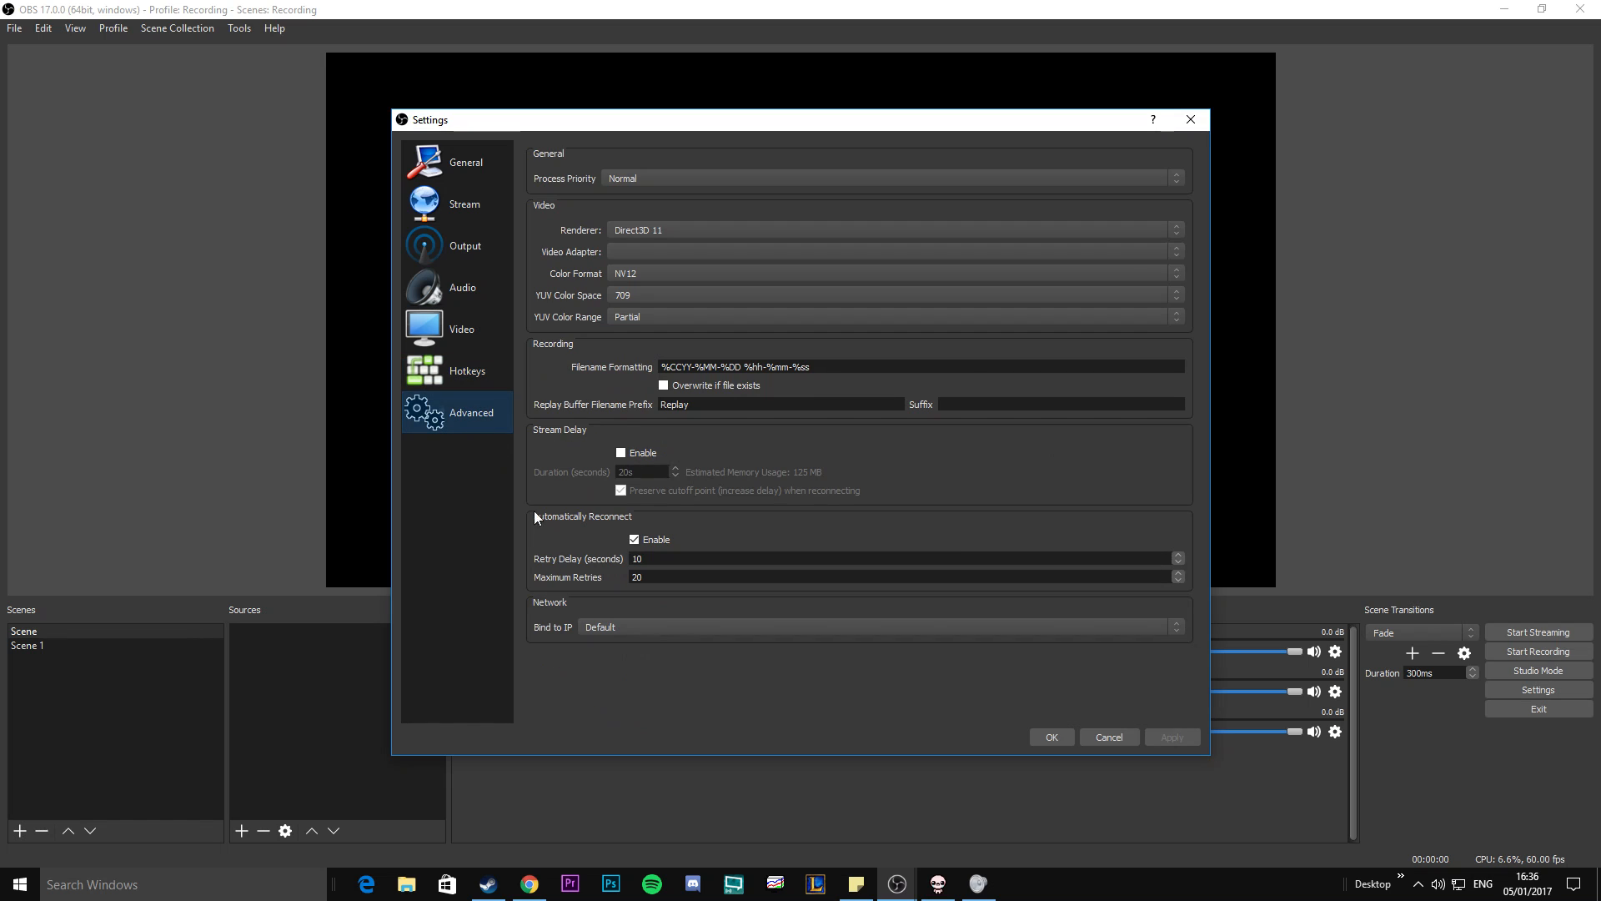
{"action": "left_click", "coordinate": [622, 178]}
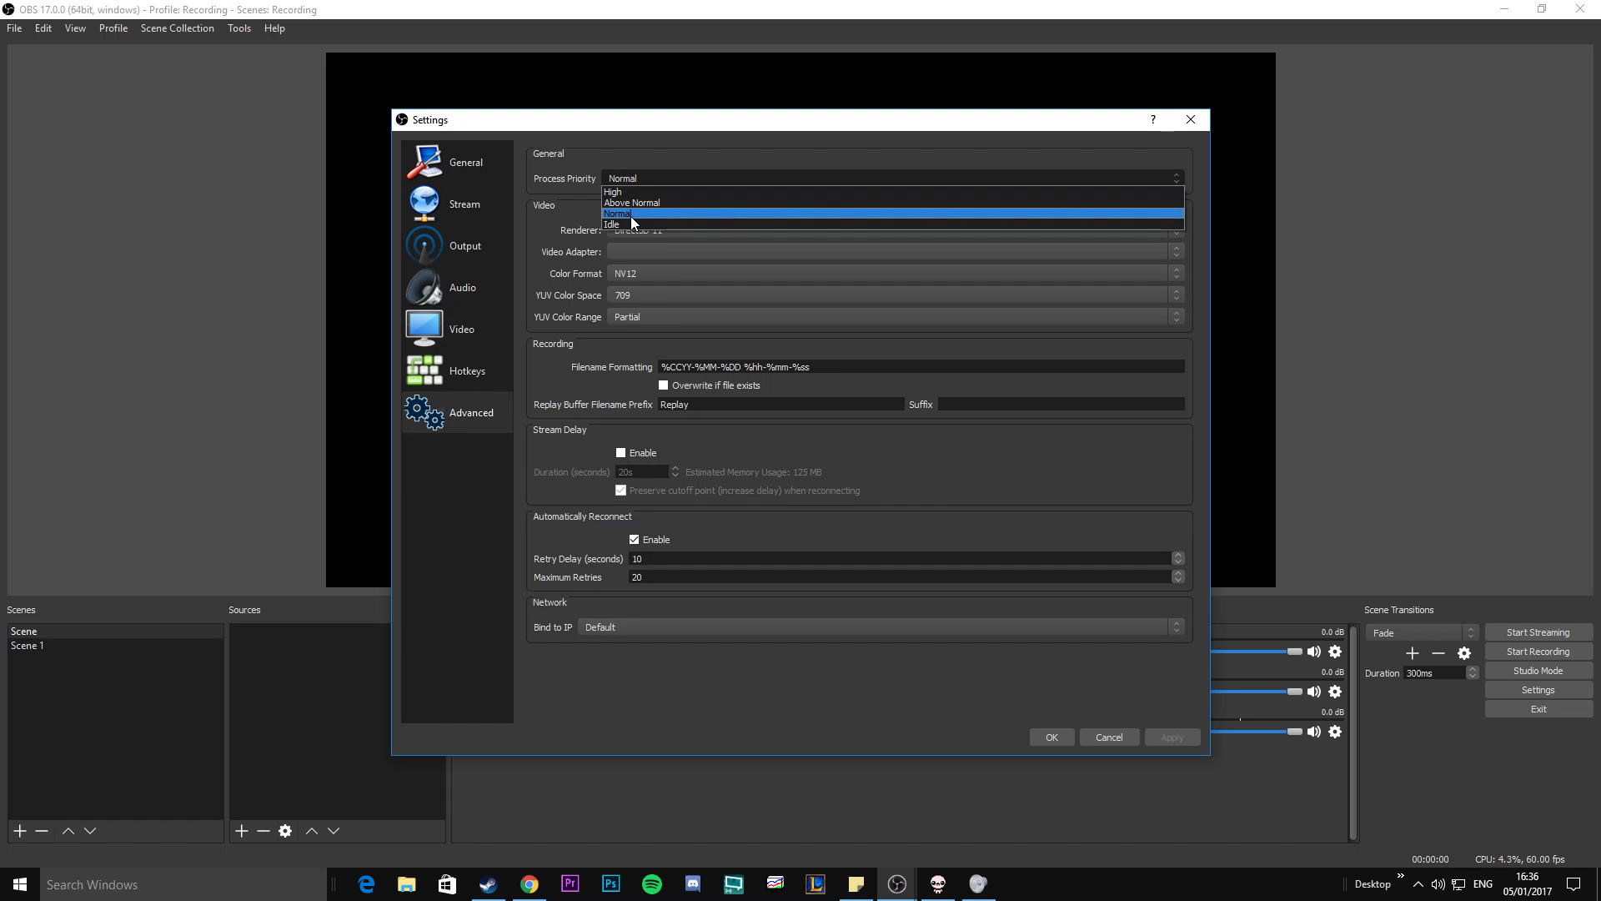
{"action": "left_click", "coordinate": [559, 216]}
{"action": "left_click", "coordinate": [668, 223]}
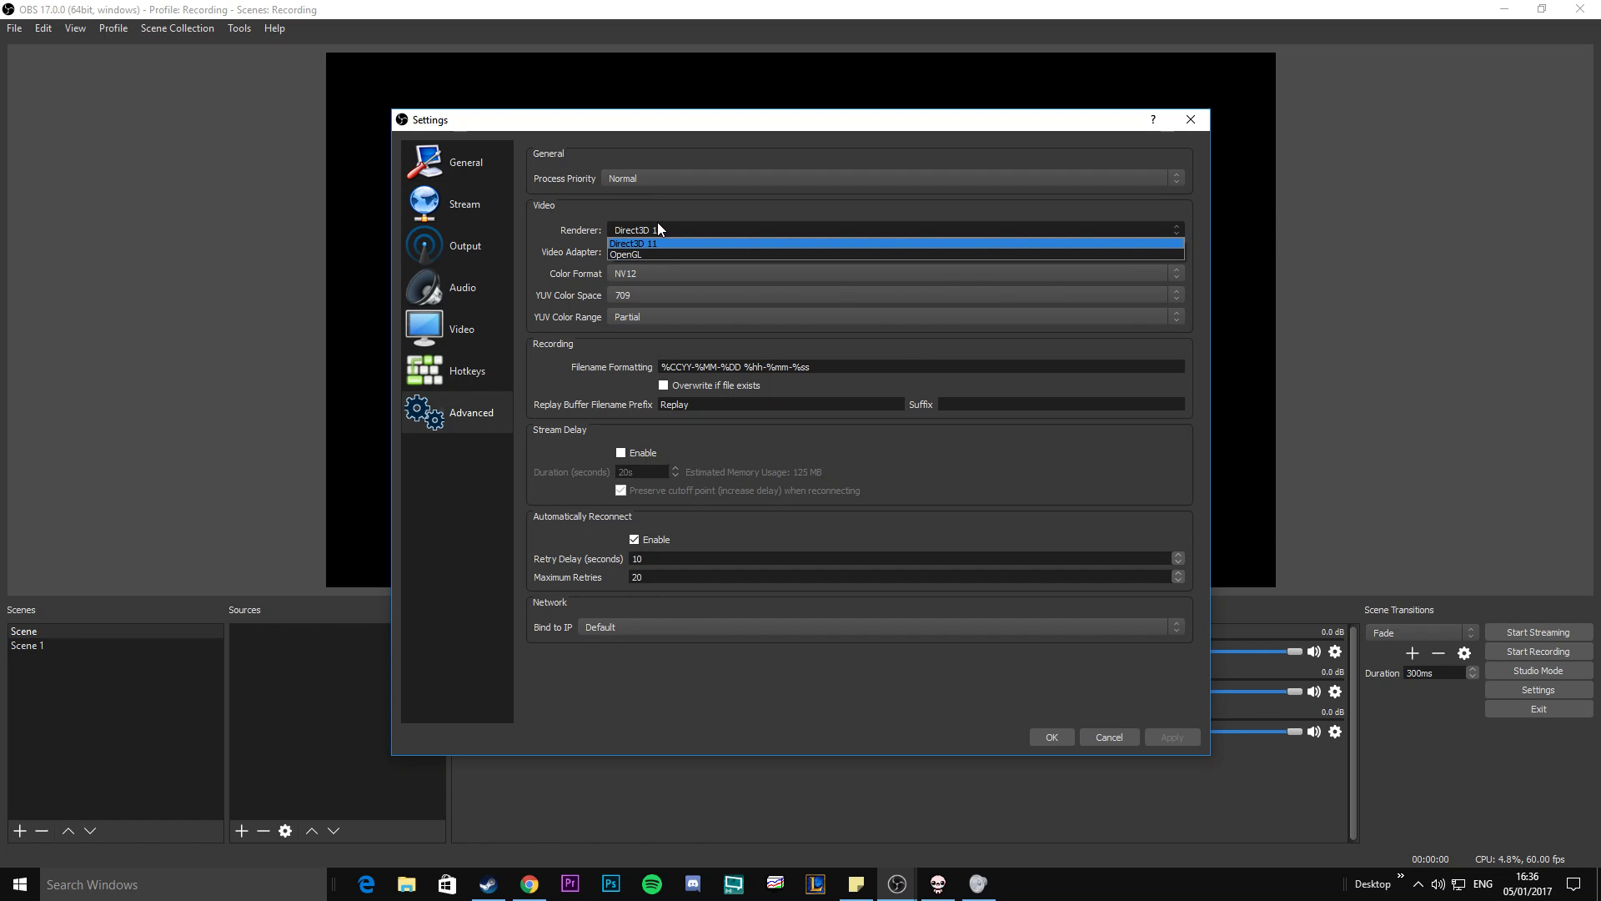
{"action": "left_click", "coordinate": [657, 225]}
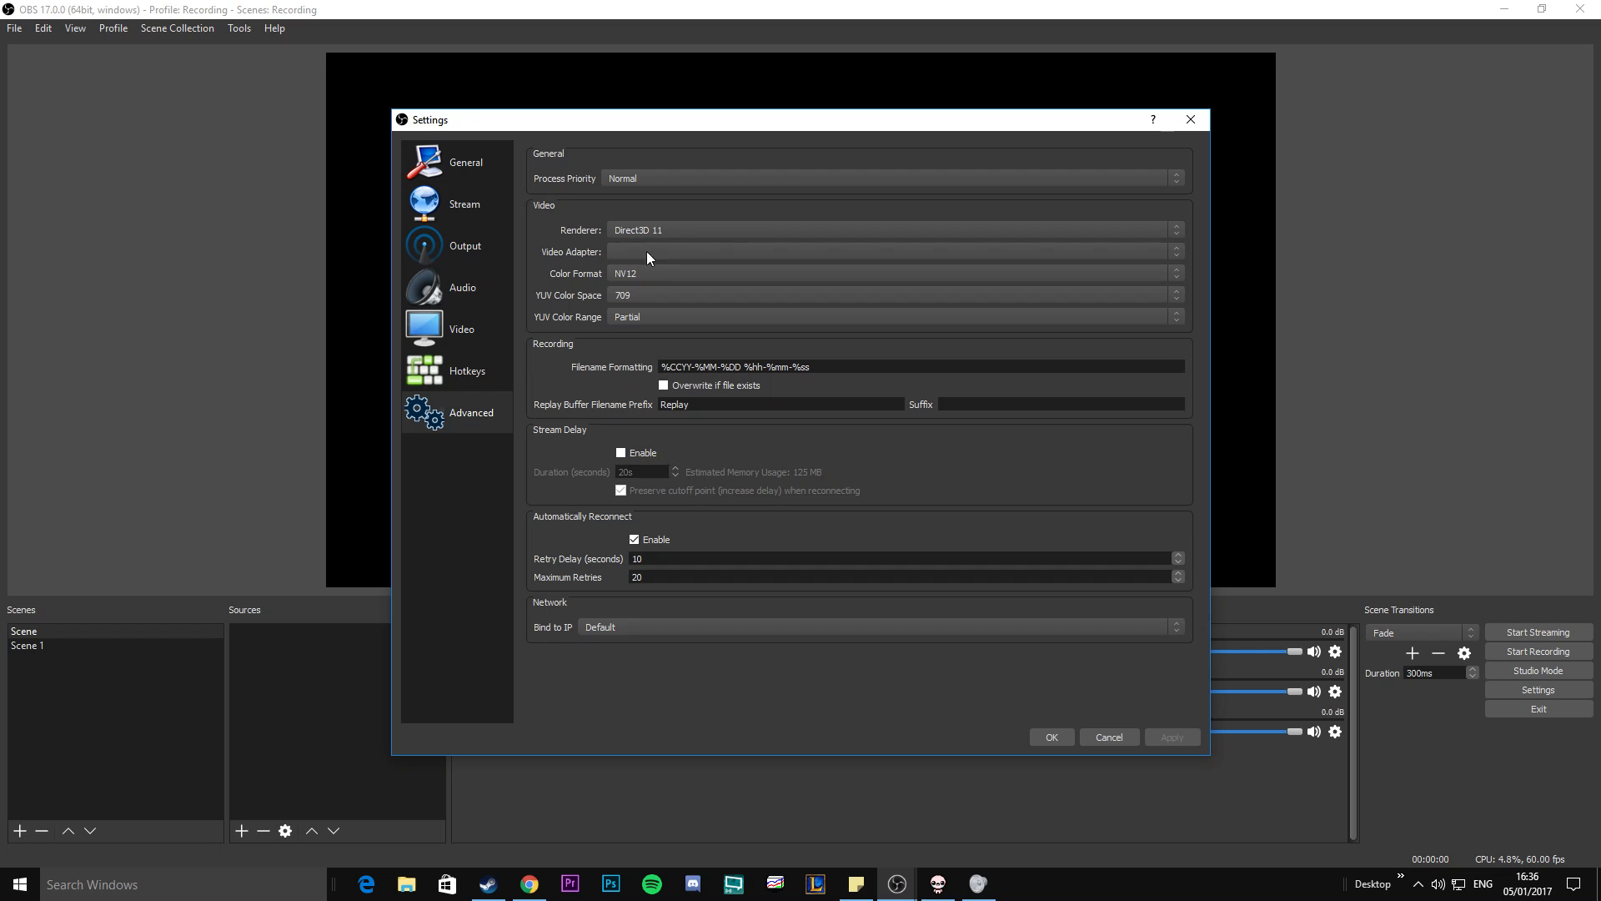
Review the color format, YUV color space and YUV color range choices, keeping NV12, 709 and Partial, and accept the settings.
{"action": "left_click", "coordinate": [654, 276]}
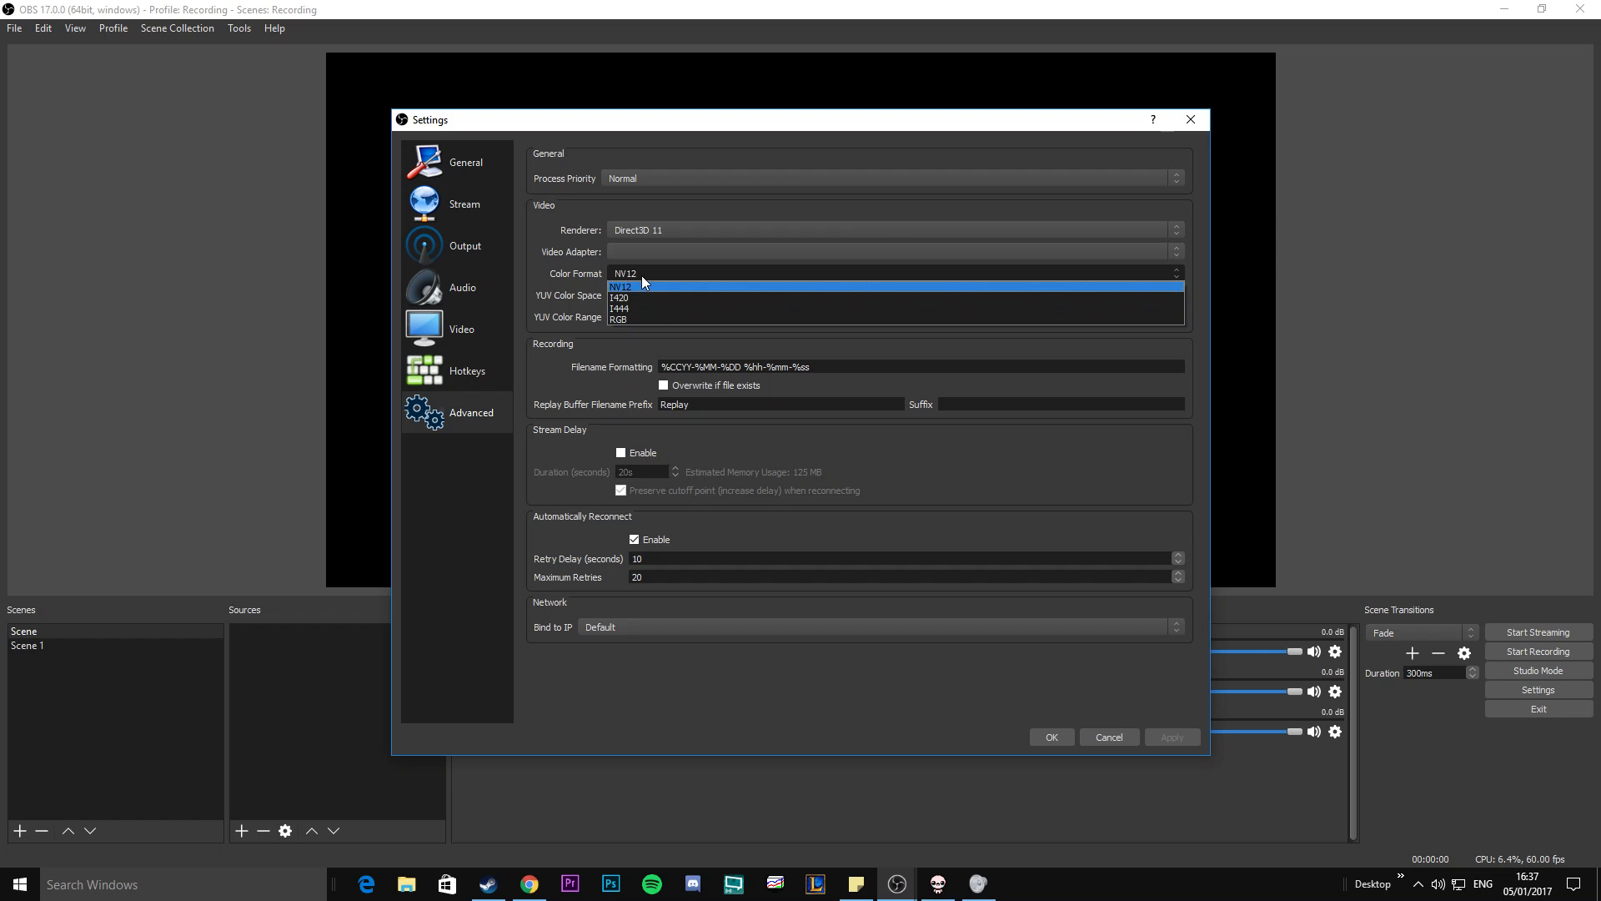
{"action": "left_click", "coordinate": [627, 287]}
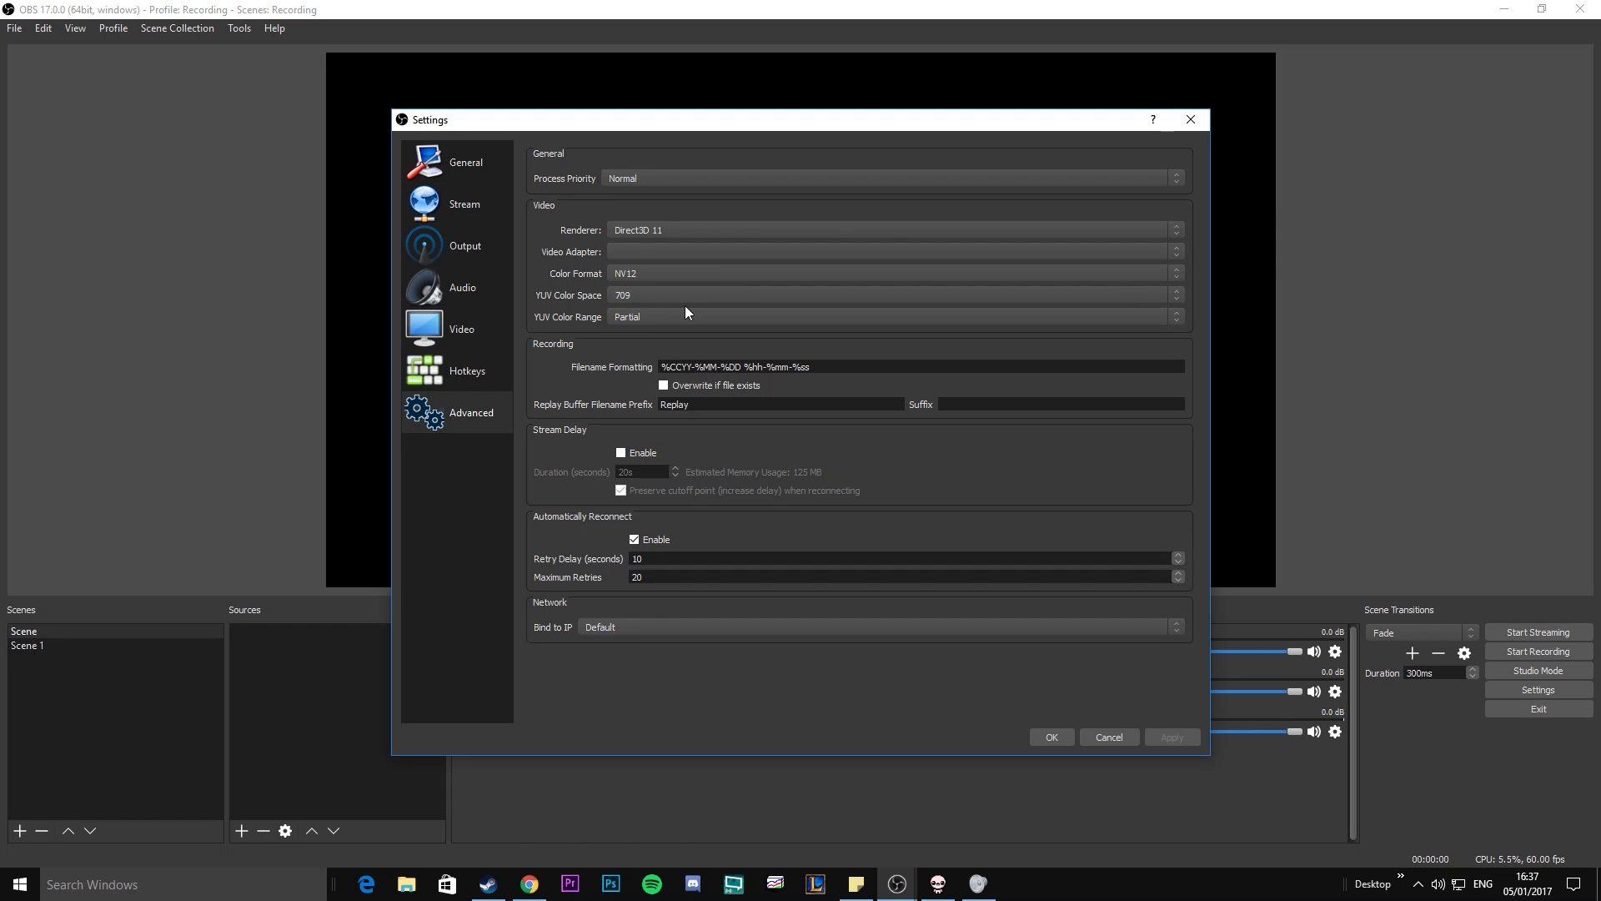
{"action": "left_click", "coordinate": [632, 296]}
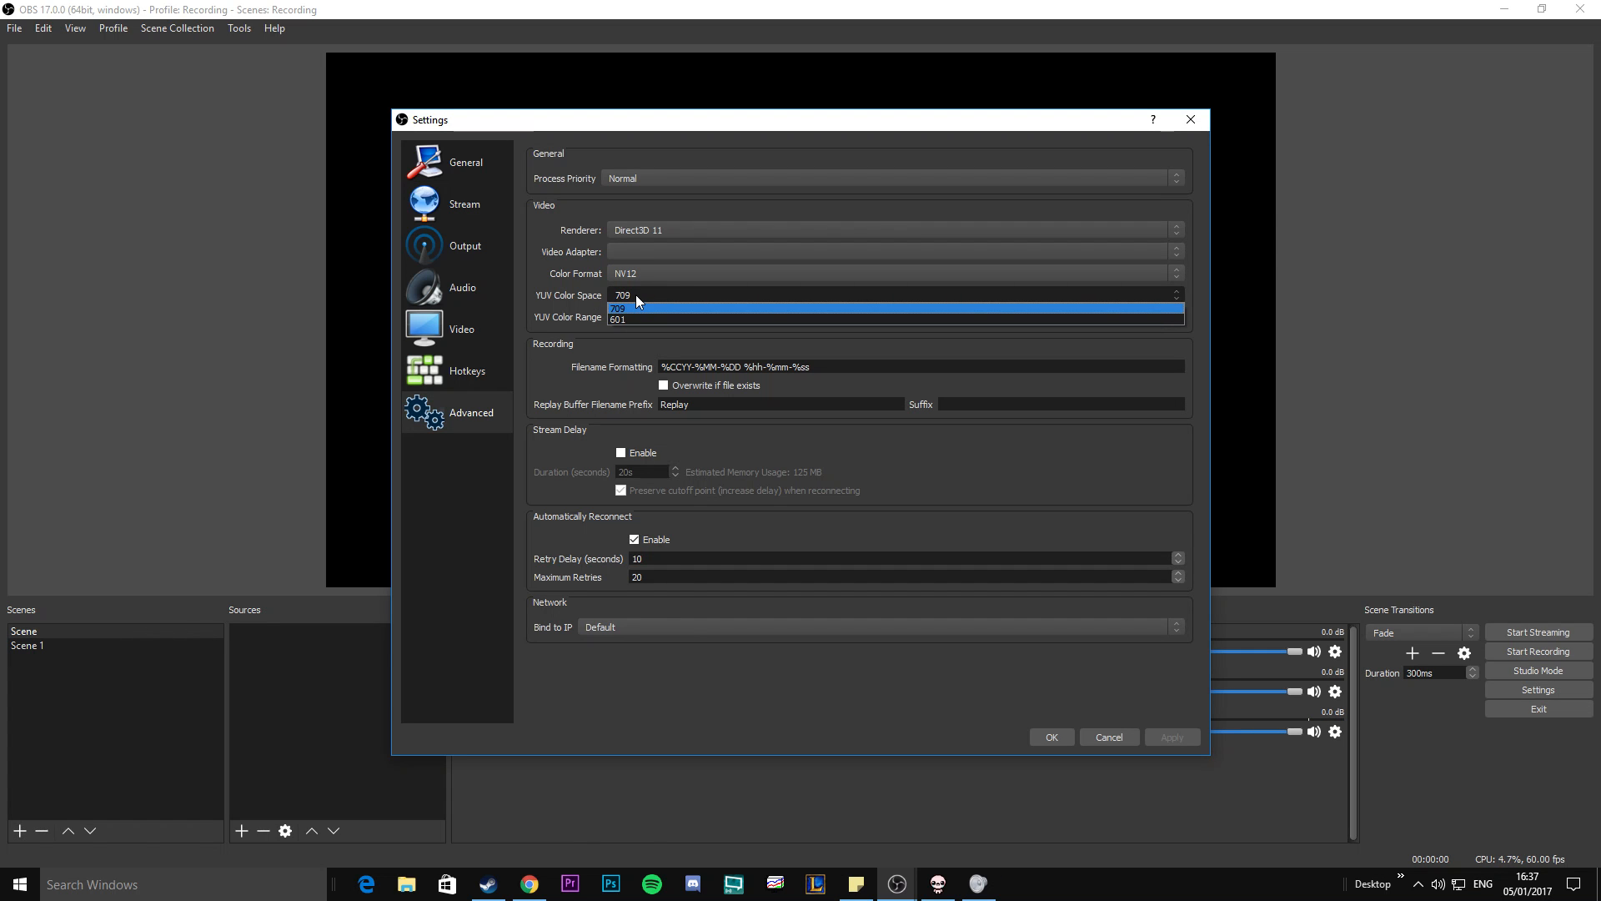
{"action": "left_click", "coordinate": [635, 294]}
{"action": "left_click", "coordinate": [638, 315]}
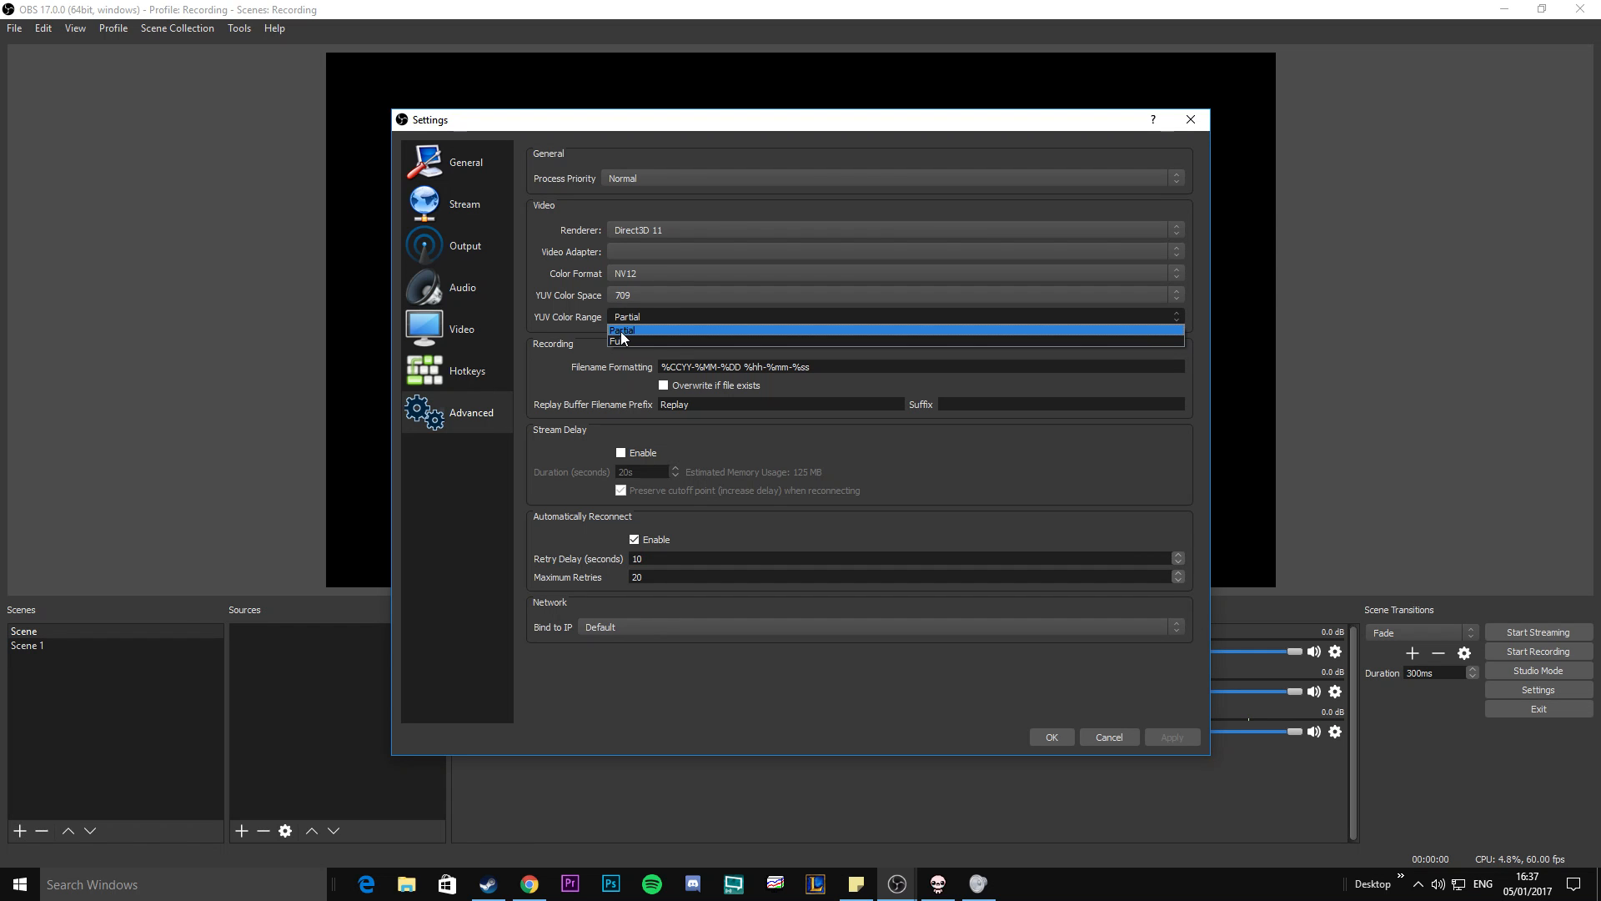
{"action": "left_click", "coordinate": [621, 331]}
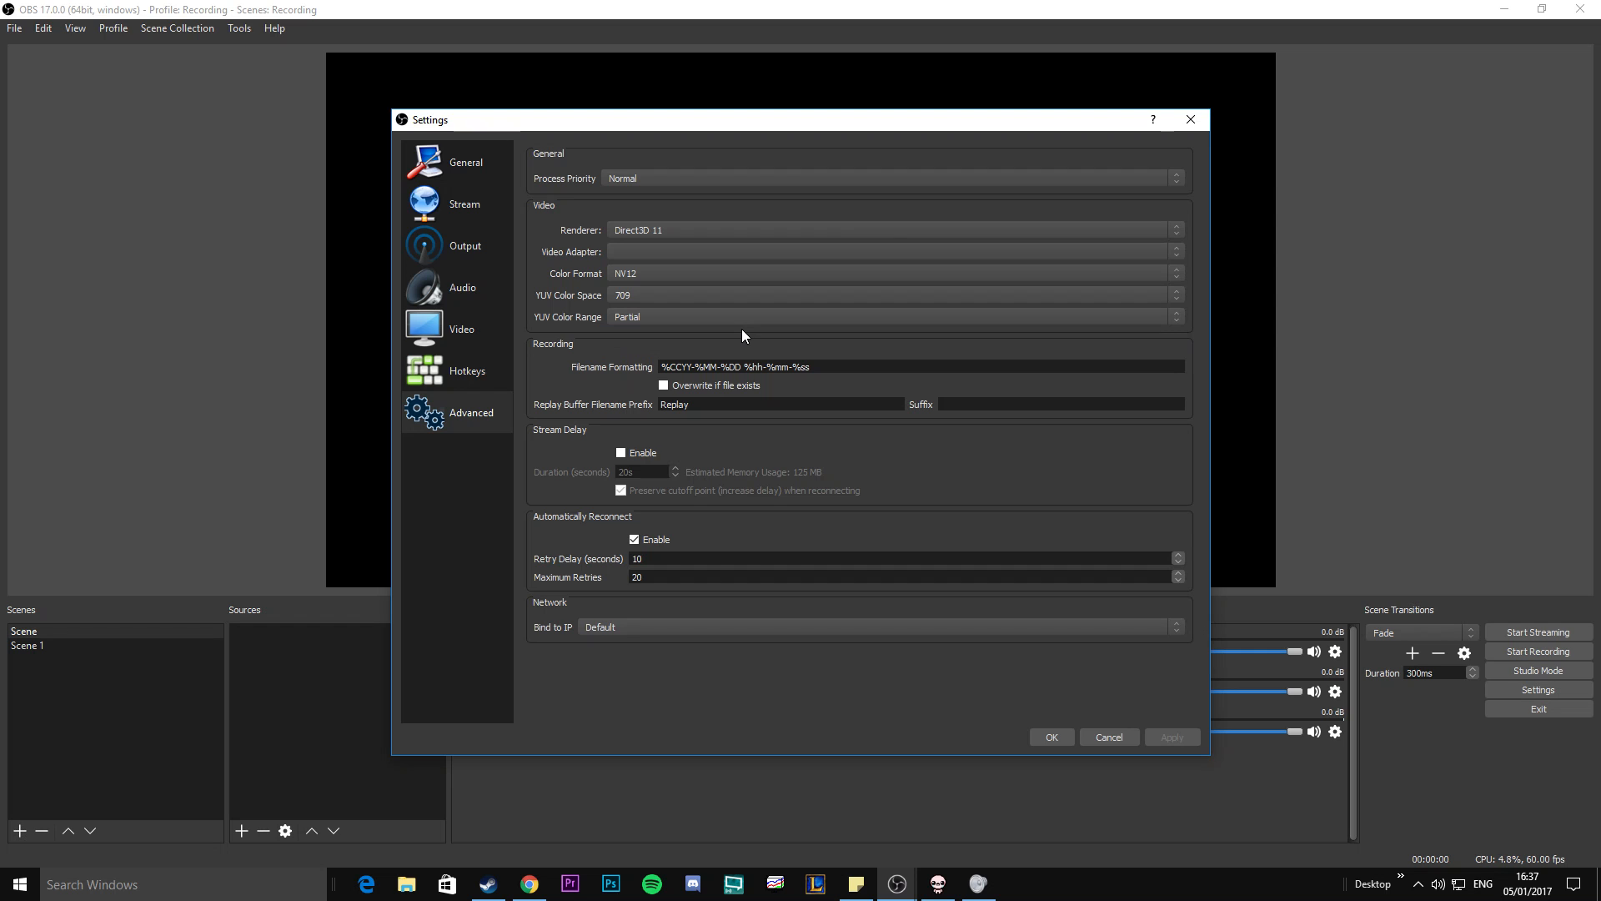
{"action": "left_click", "coordinate": [680, 297]}
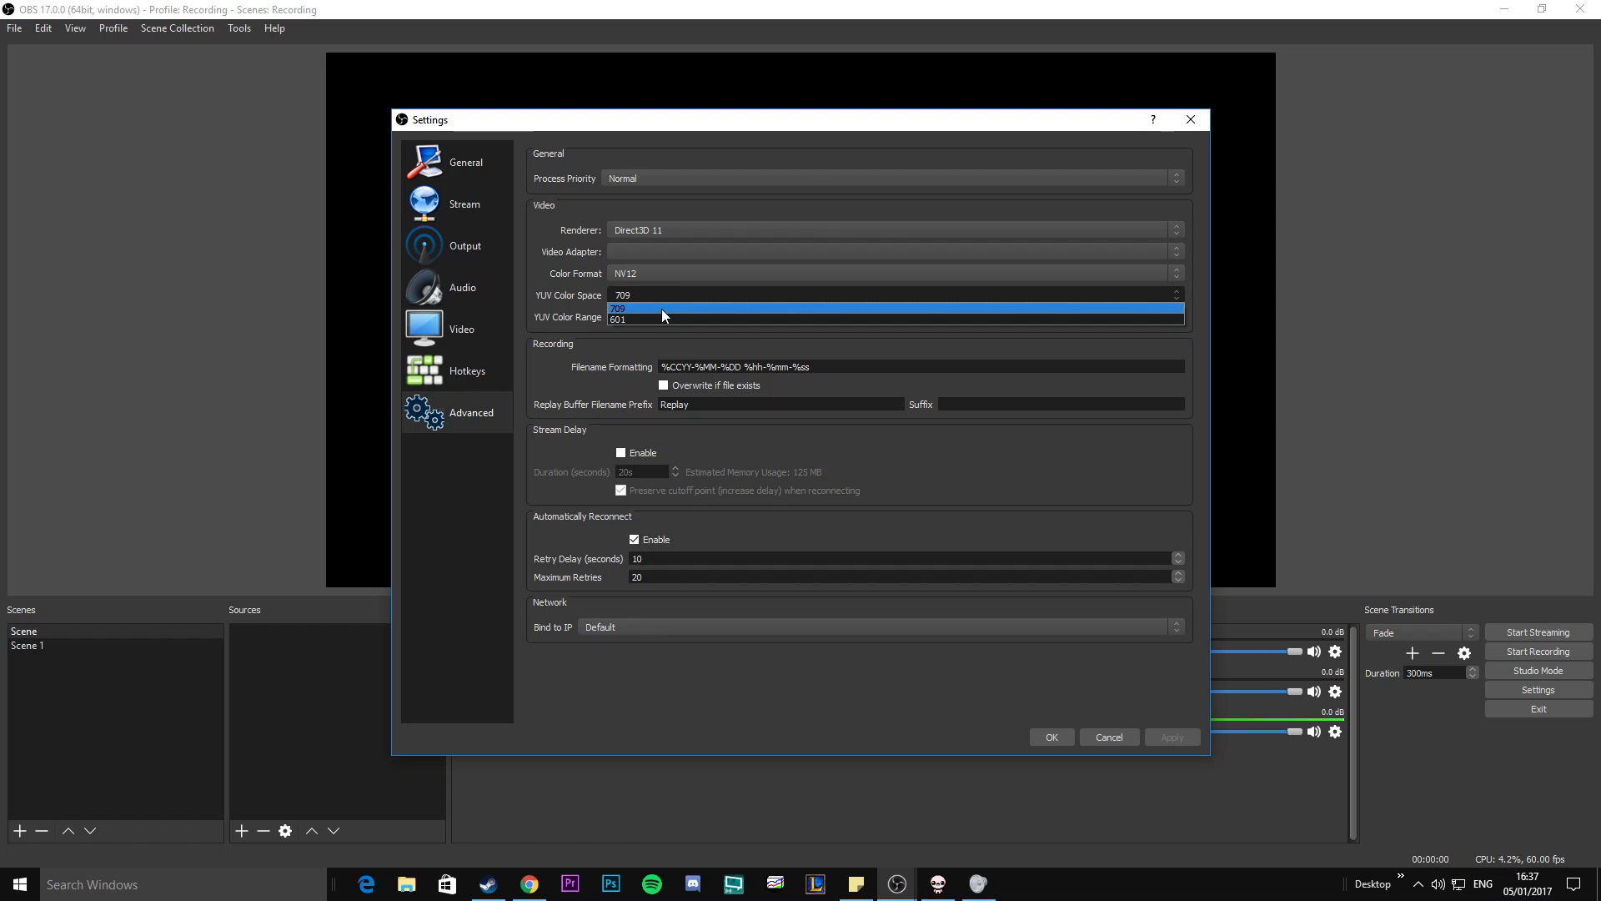
{"action": "left_click", "coordinate": [649, 299]}
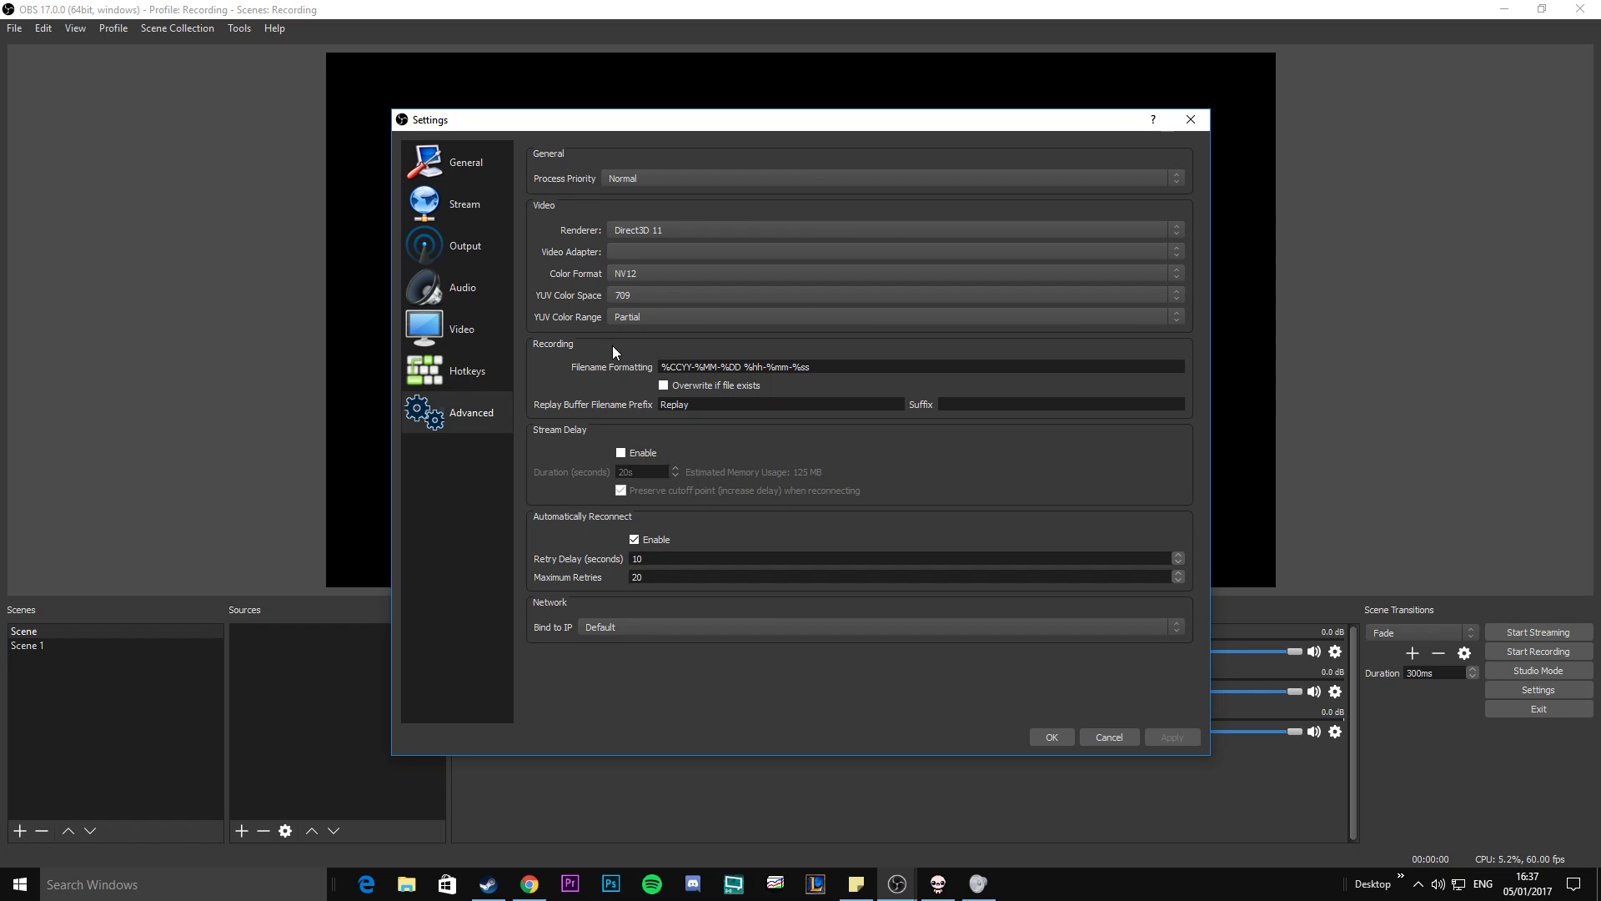
{"action": "left_click", "coordinate": [1053, 737]}
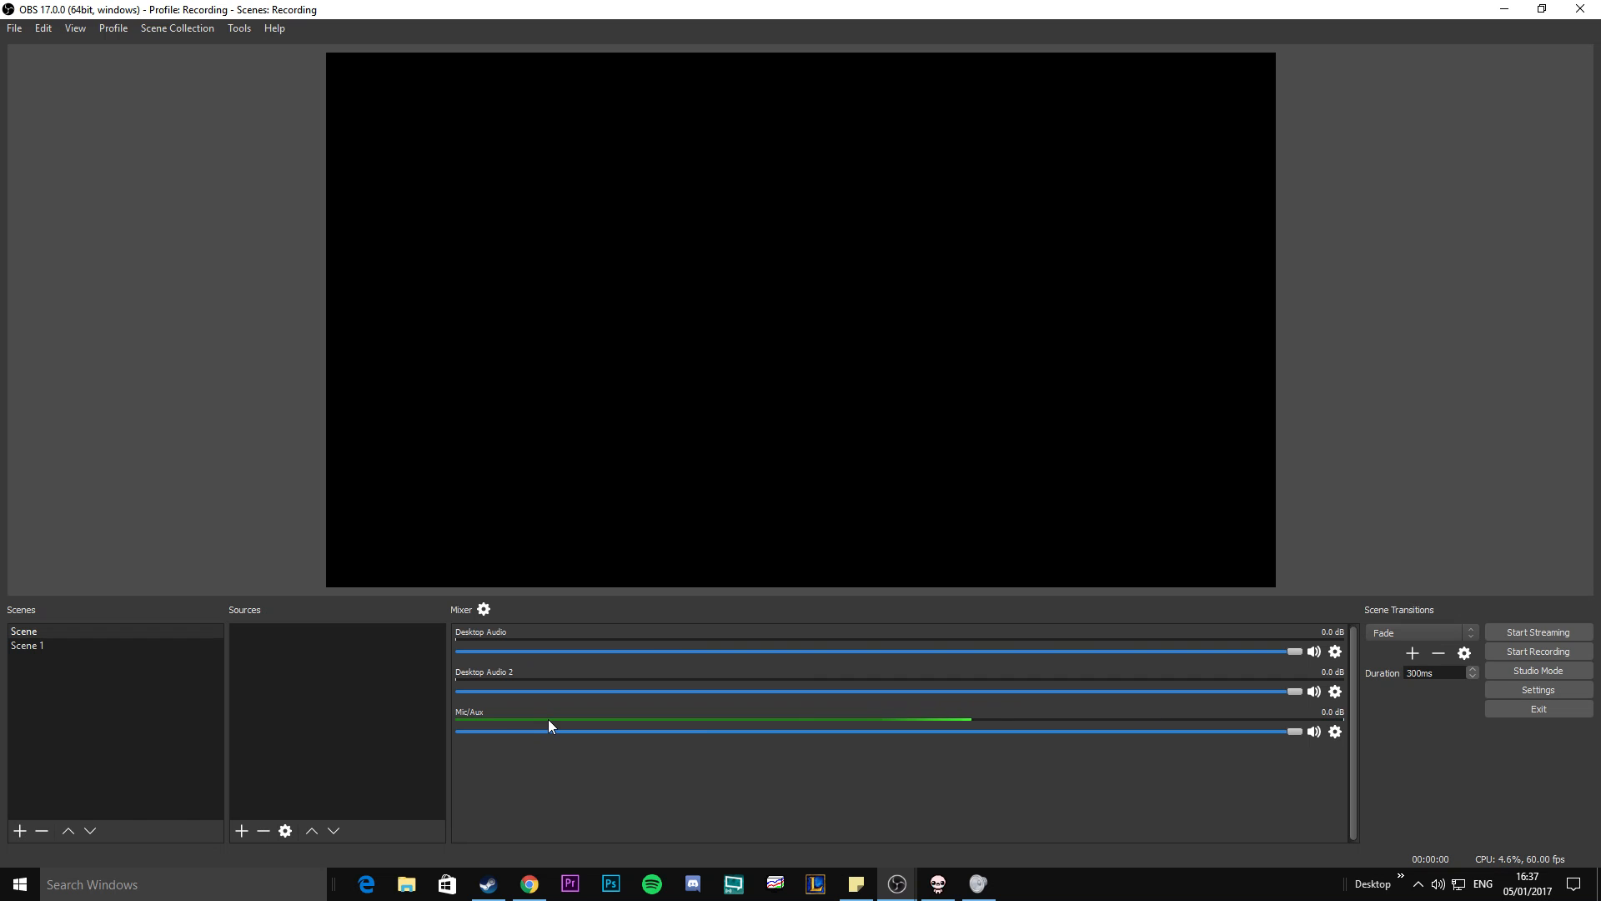
Check the mixer's advanced audio properties for track assignments, and the properties of the Desktop Audio source.
{"action": "left_click", "coordinate": [483, 609]}
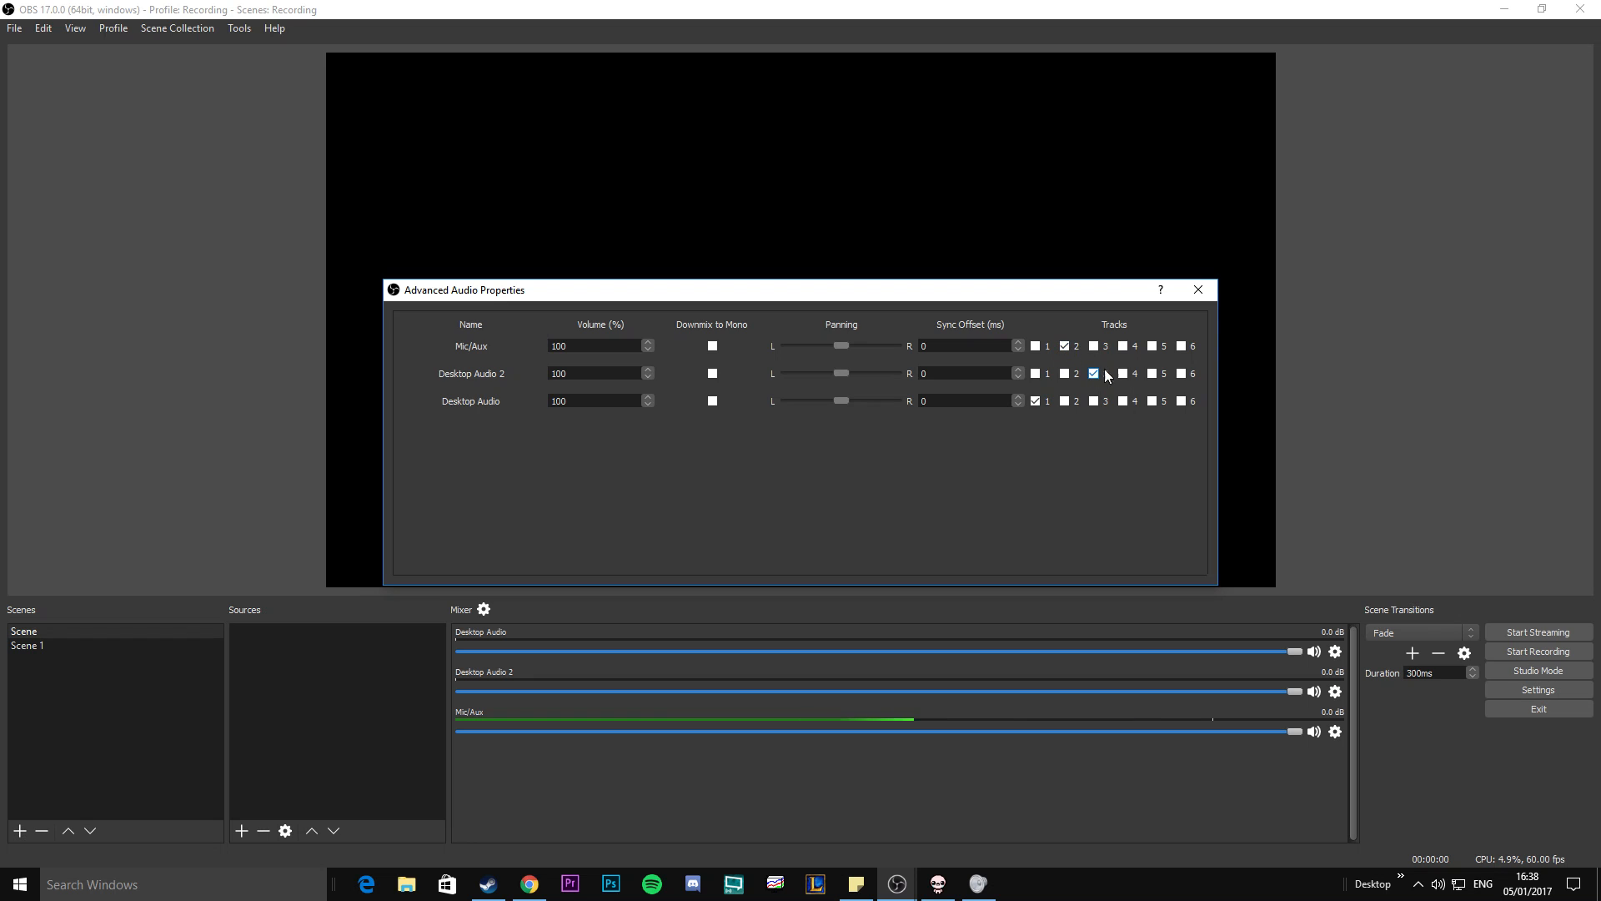
{"action": "left_click", "coordinate": [1199, 294]}
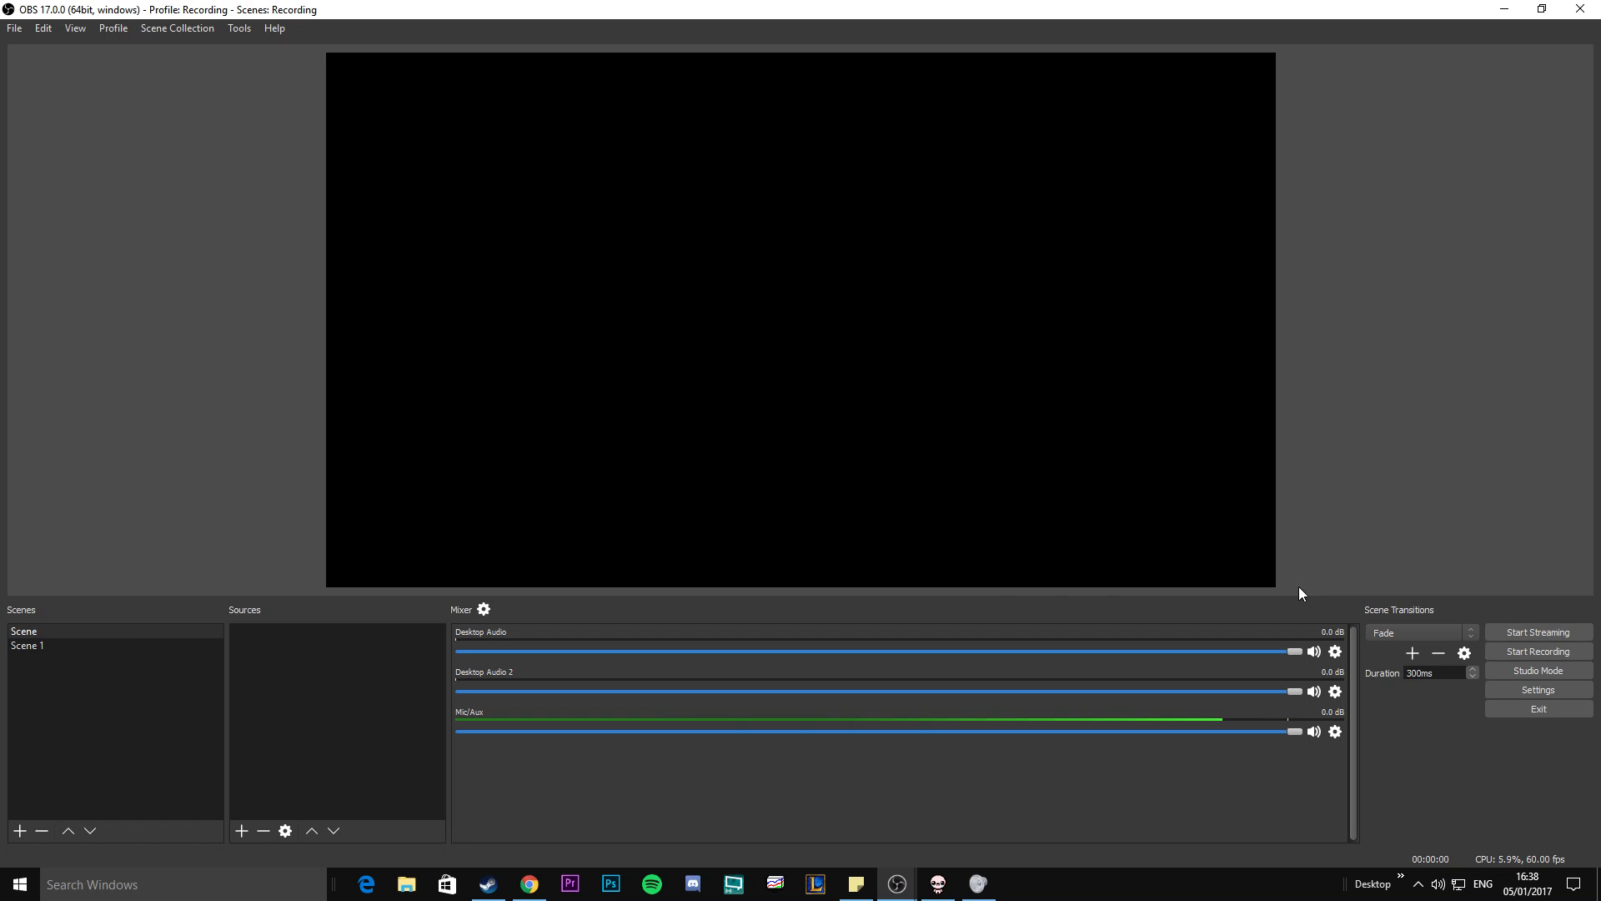
{"action": "left_click", "coordinate": [1339, 656]}
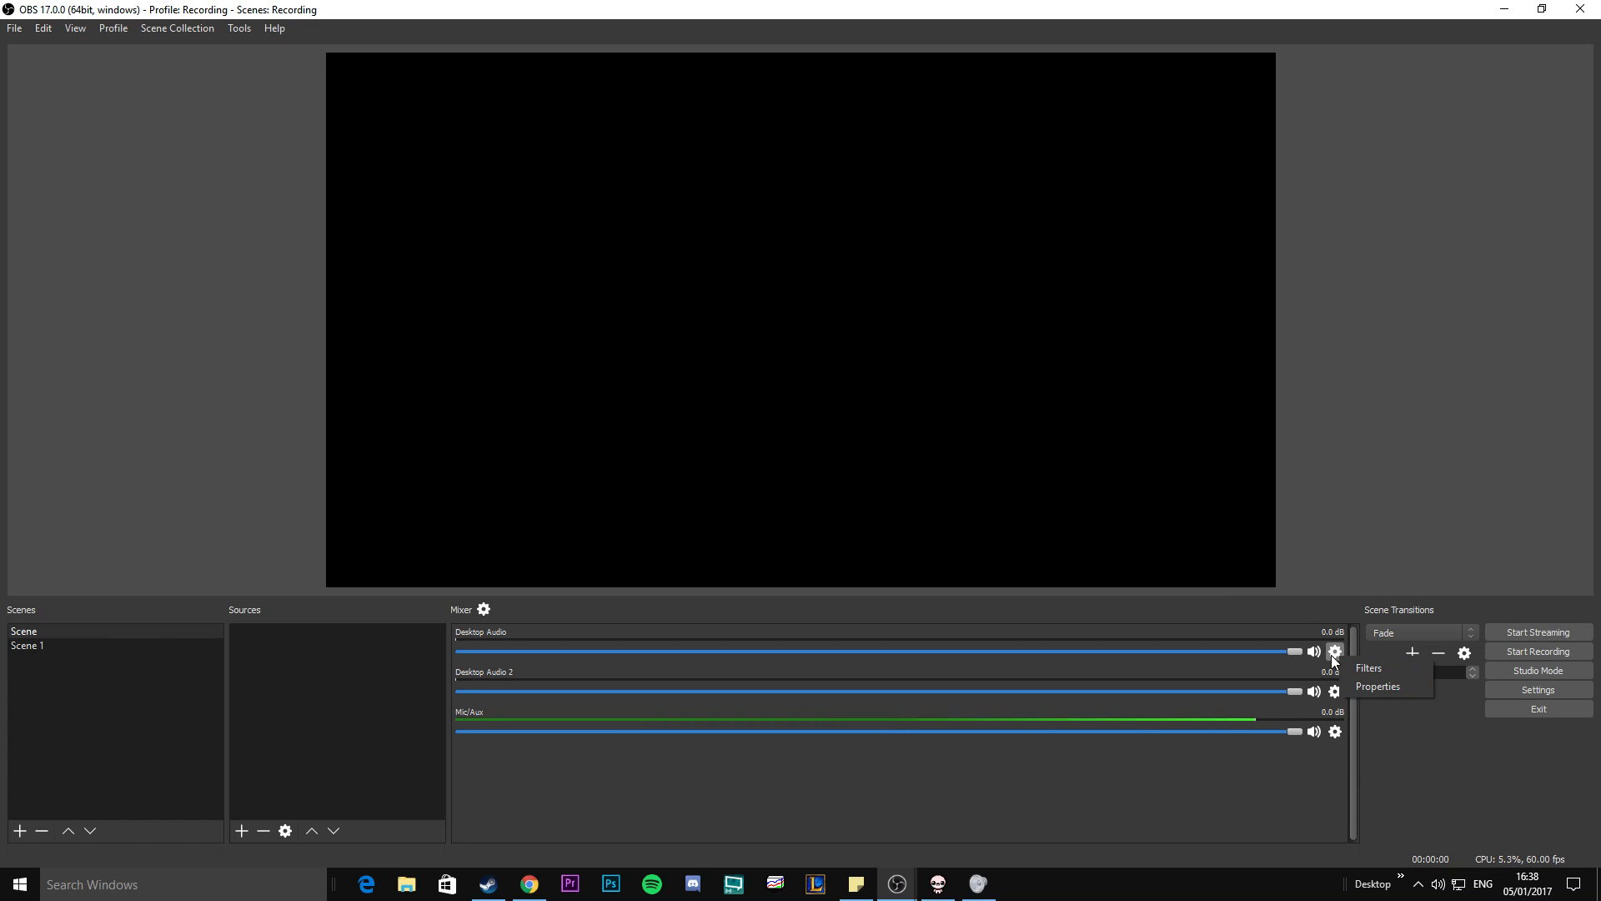
{"action": "left_click", "coordinate": [1365, 687]}
{"action": "left_click", "coordinate": [1081, 190]}
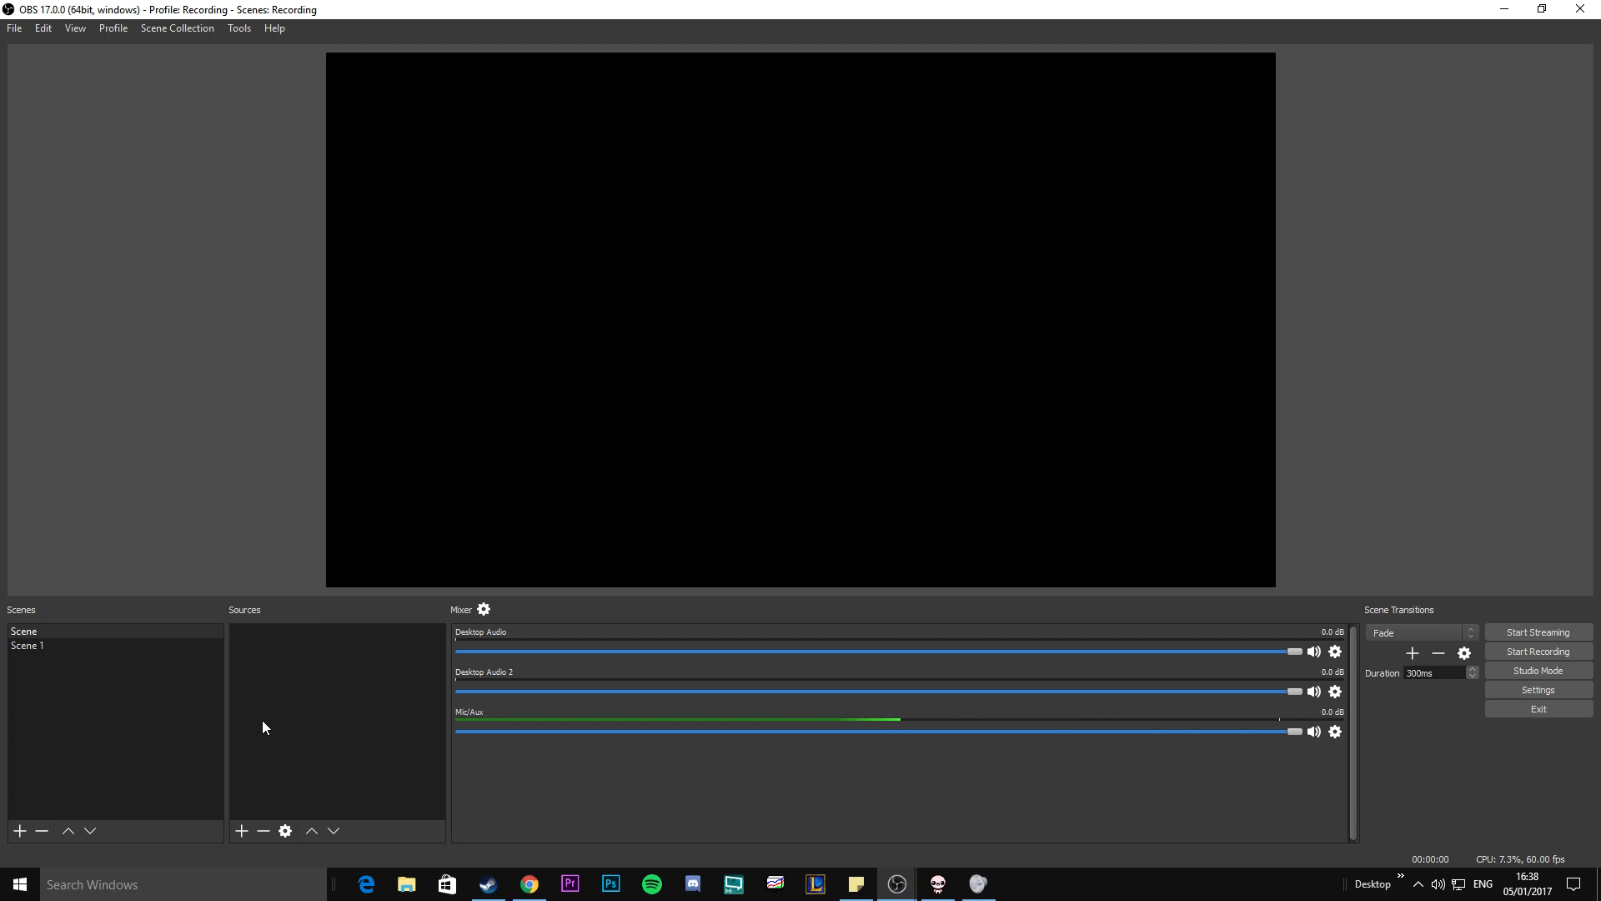
Add a new scene named Game Rec.
{"action": "right_click", "coordinate": [72, 707]}
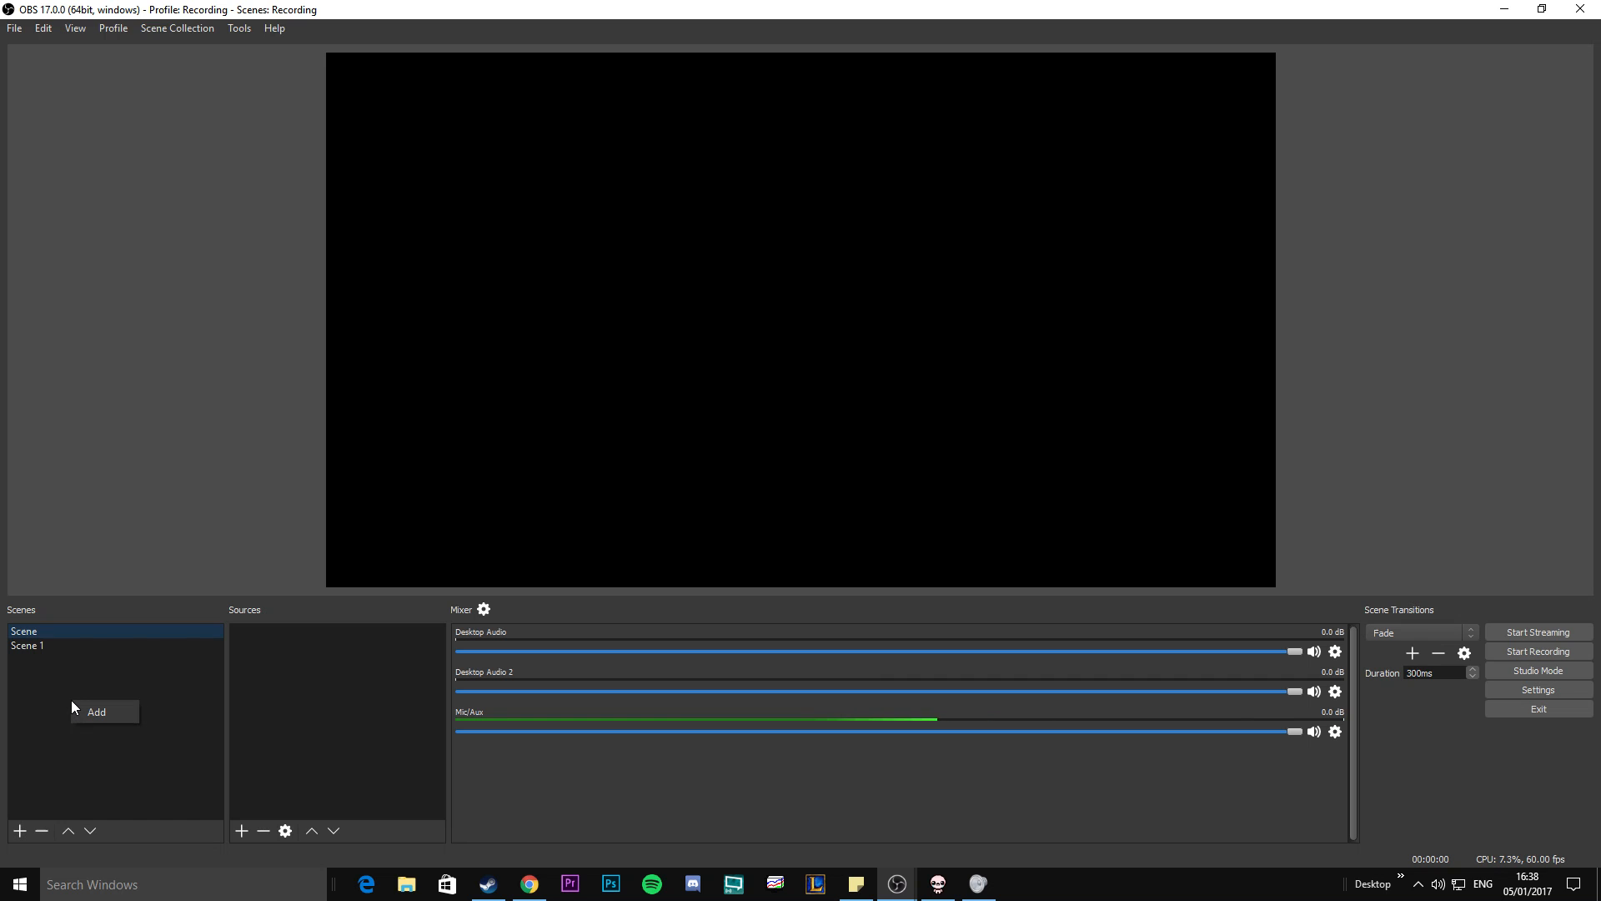
{"action": "left_click", "coordinate": [113, 711]}
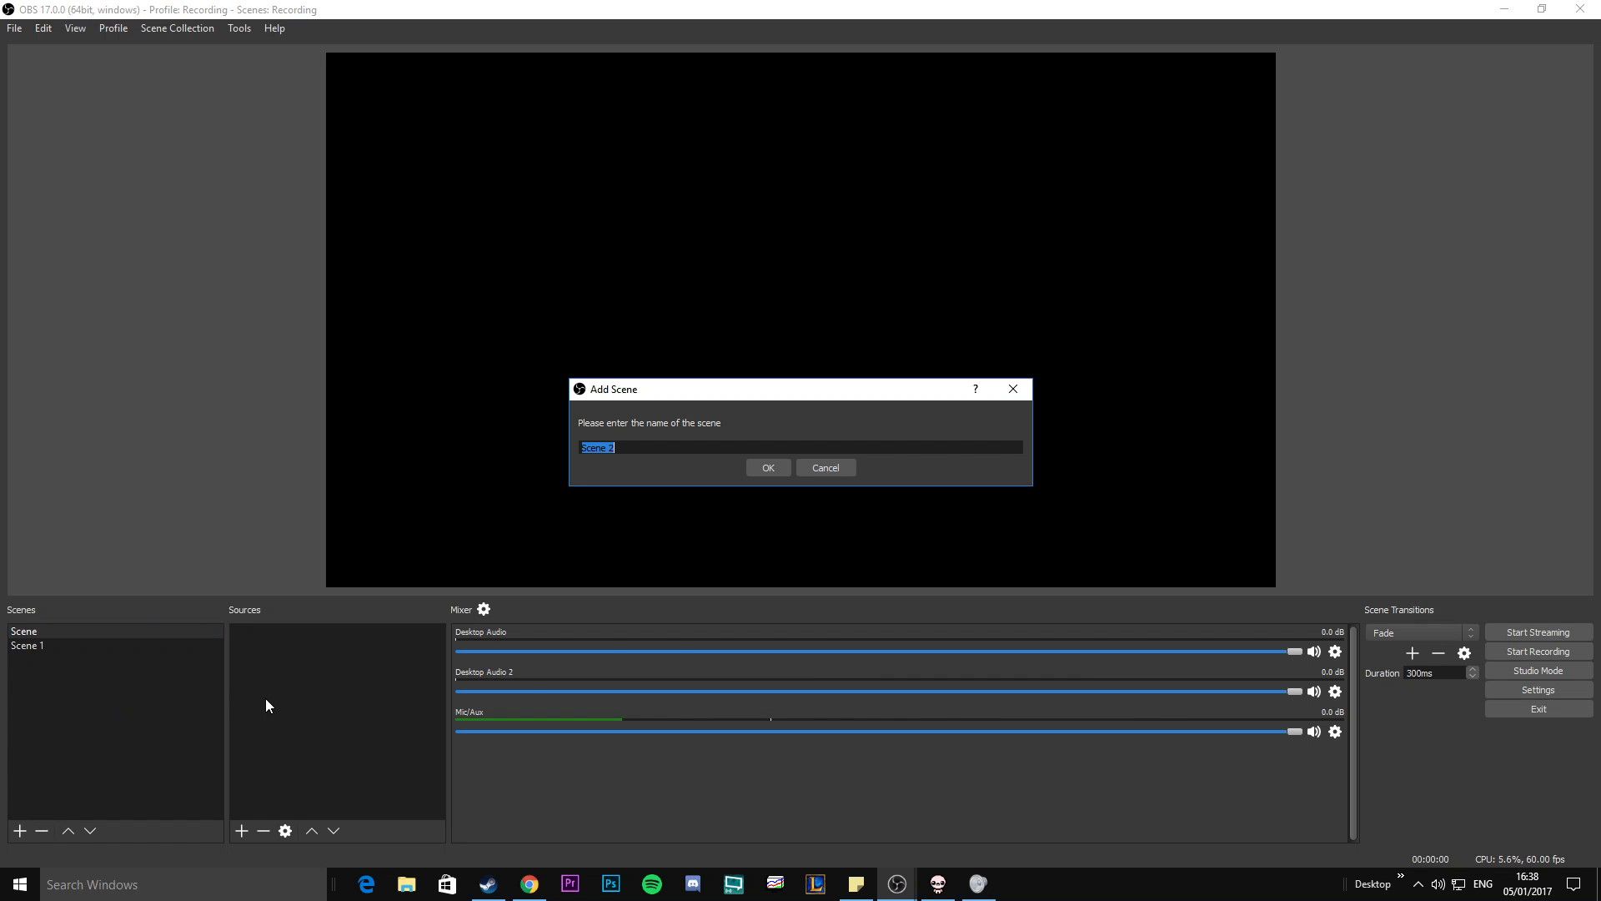
{"action": "left_click_drag", "start_coordinate": [628, 449], "coordinate": [579, 449]}
{"action": "key", "text": "BackSpace"}
{"action": "type", "text": "Game Rec"}
{"action": "left_click", "coordinate": [755, 467]}
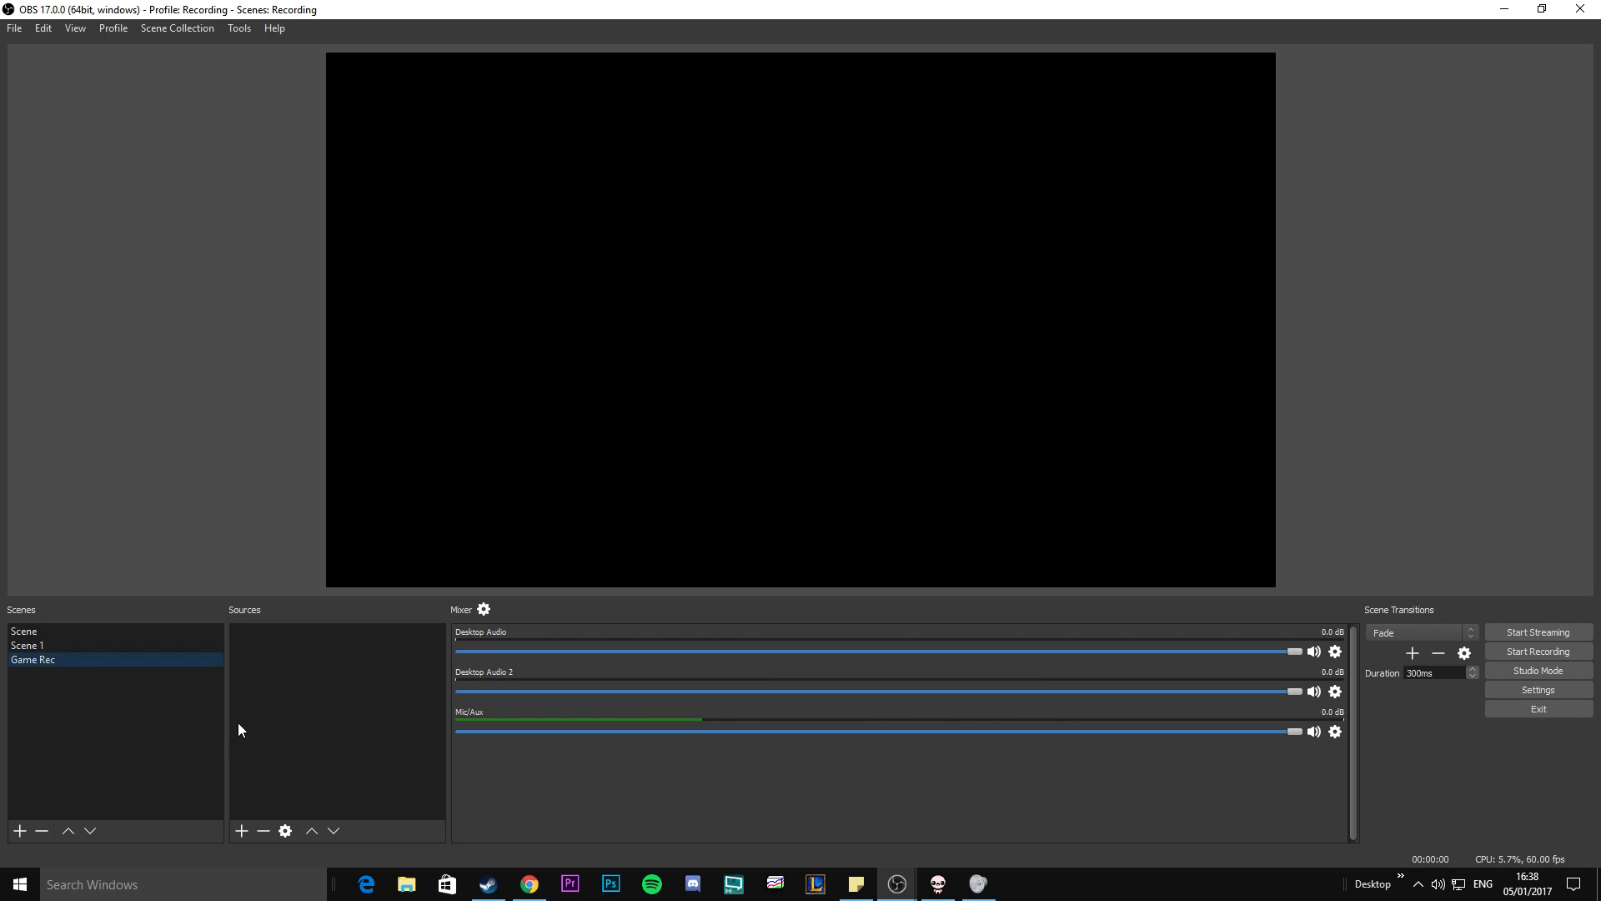
Add a new Game Capture source to the Game Rec scene, keeping its default name and visibility.
{"action": "right_click", "coordinate": [278, 664]}
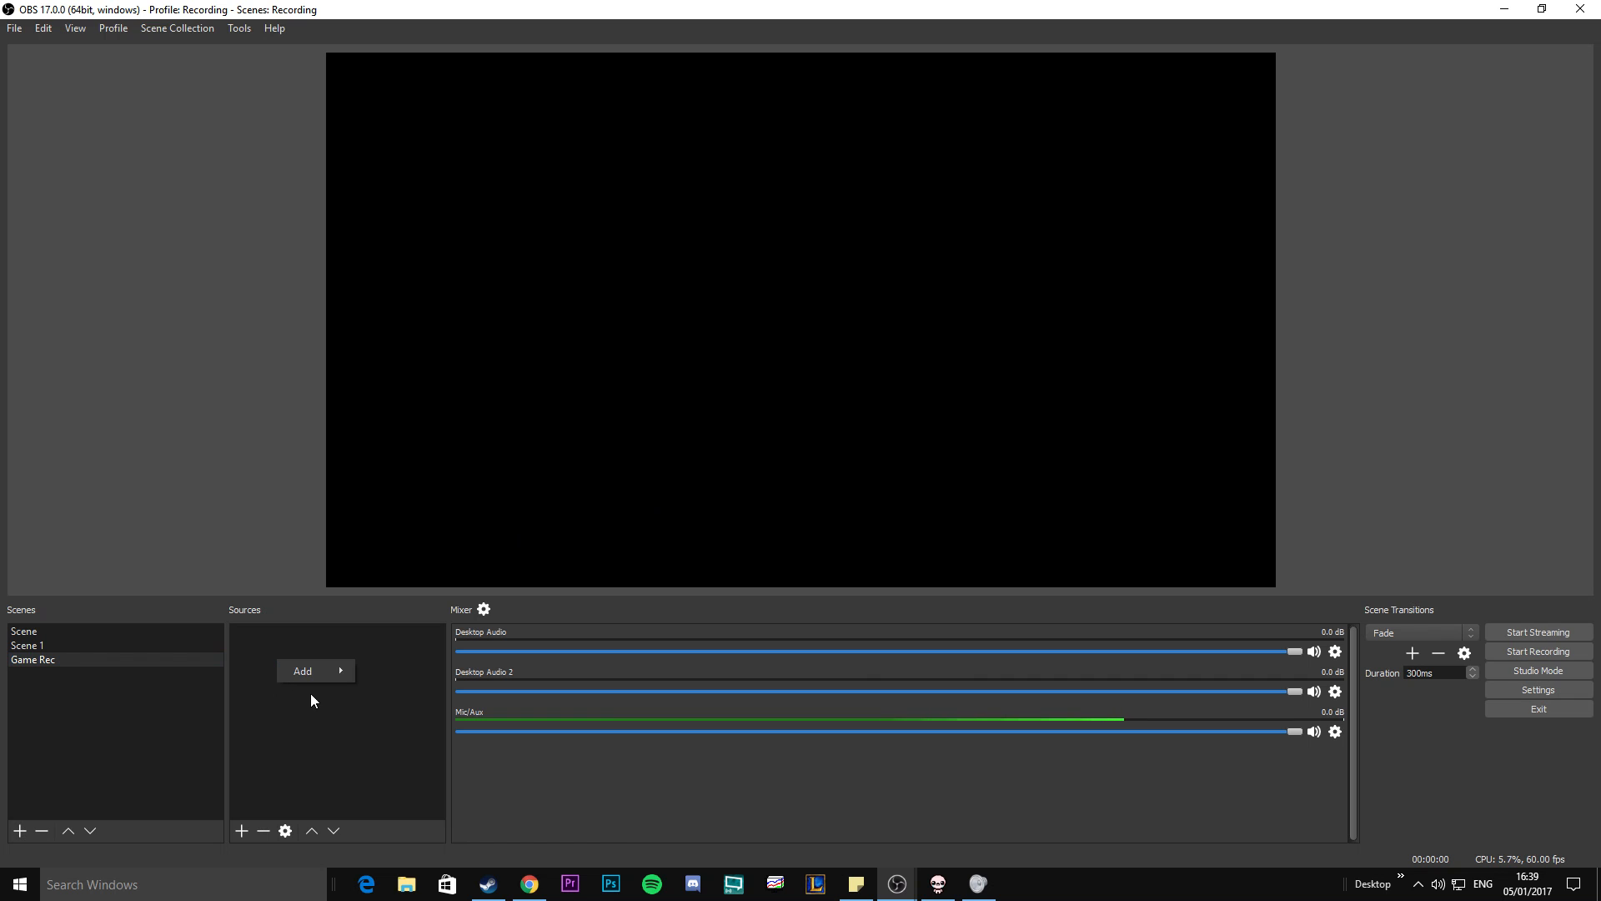
{"action": "mouse_move", "coordinate": [313, 672]}
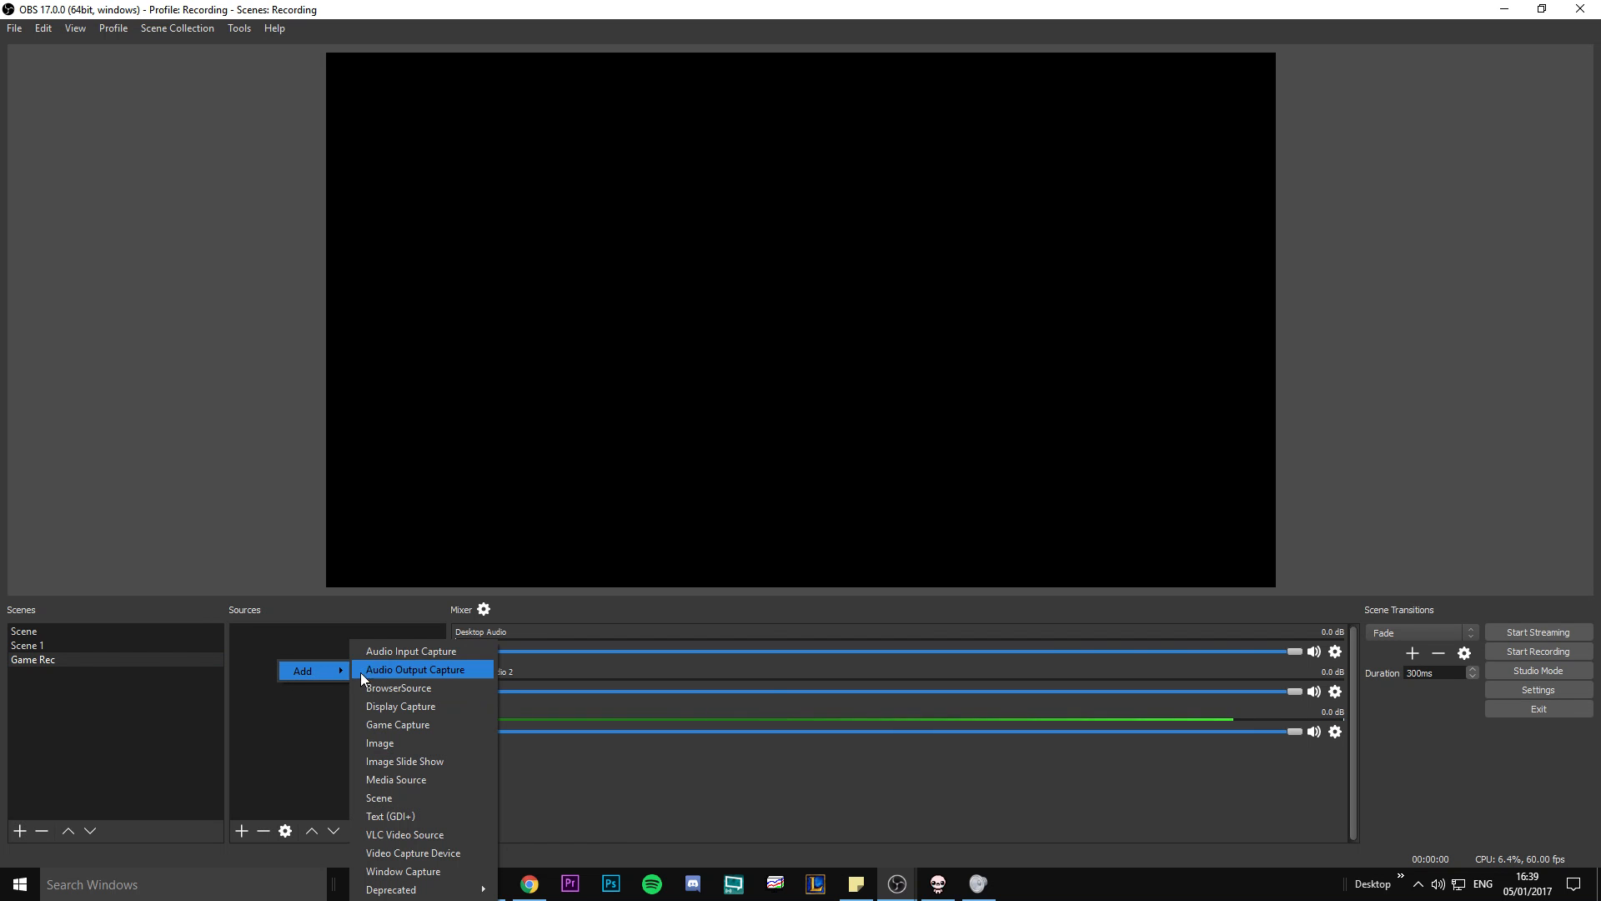
{"action": "left_click", "coordinate": [405, 723]}
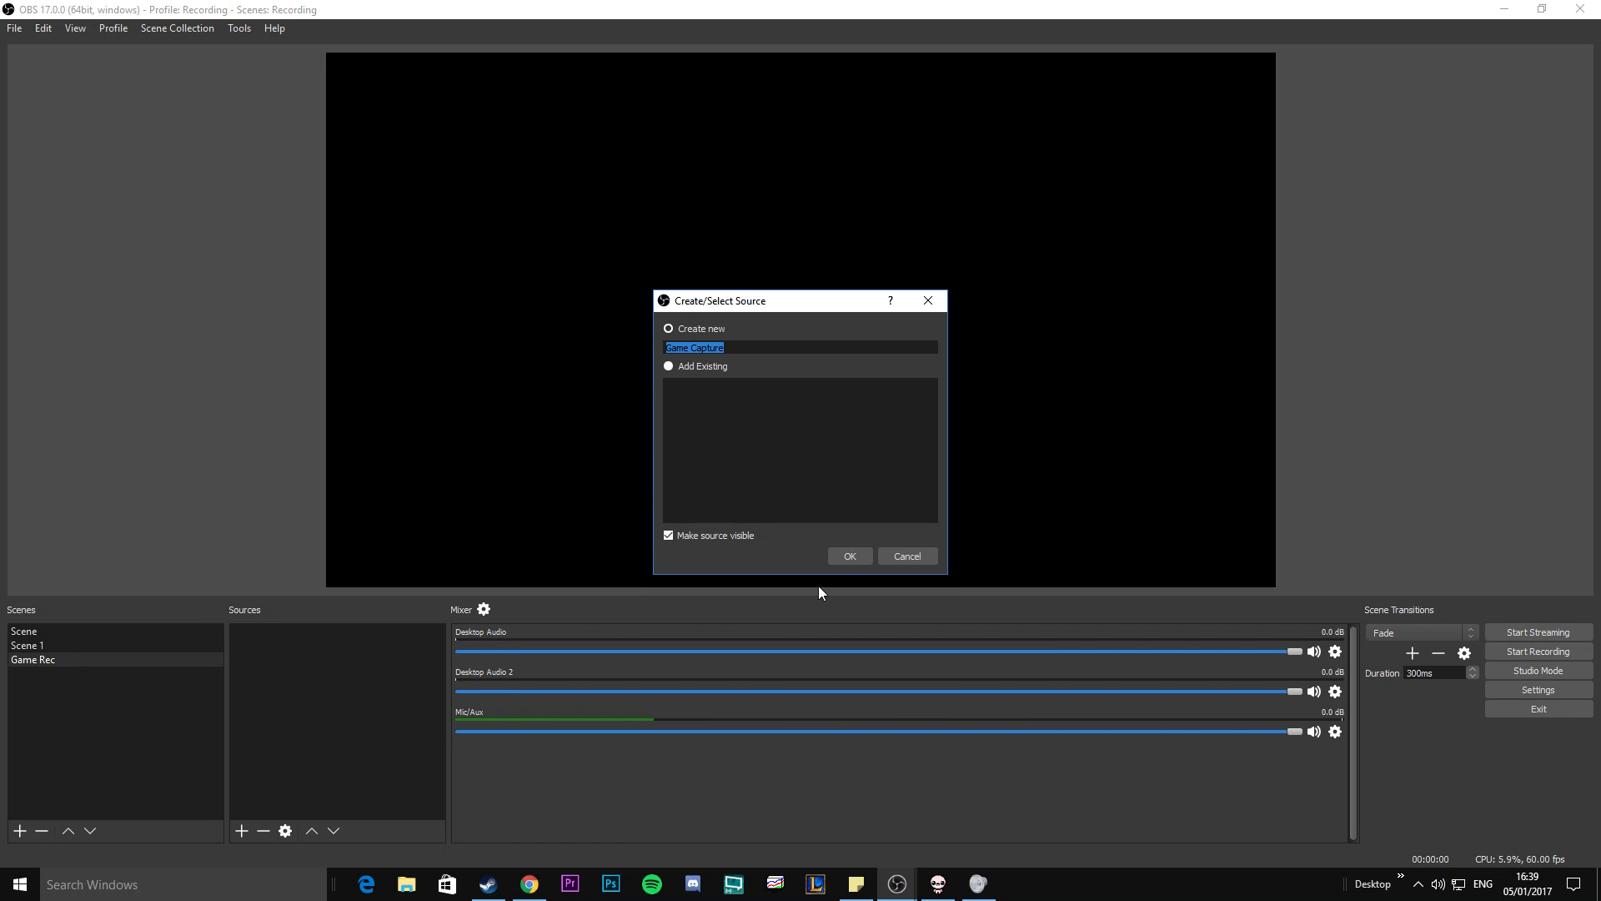
{"action": "left_click", "coordinate": [850, 556]}
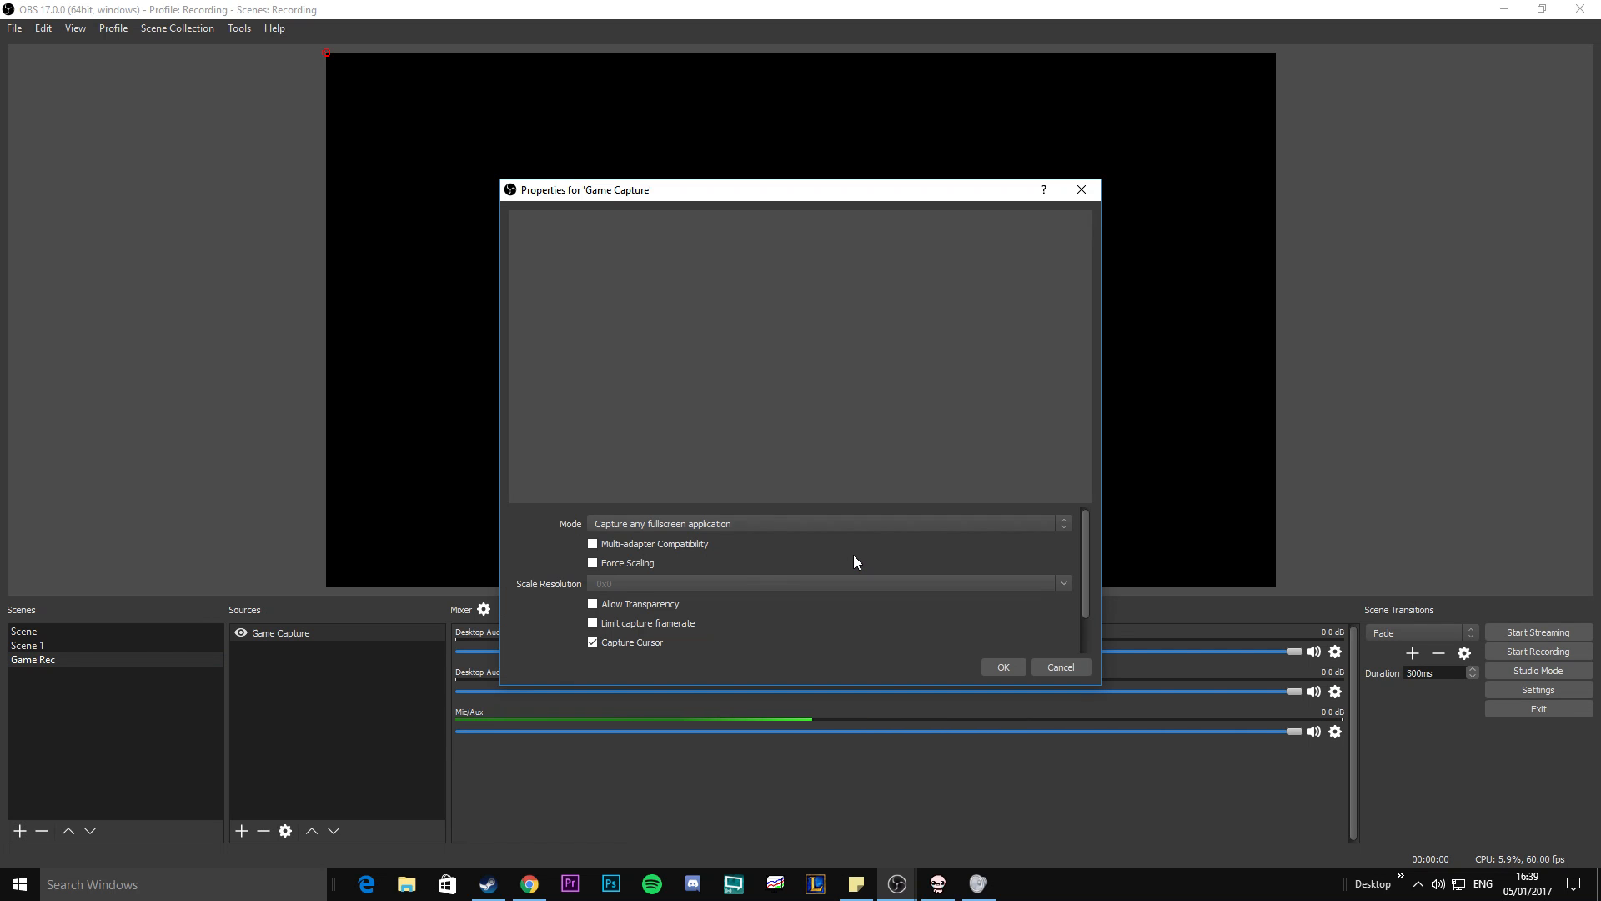
Set the Game Capture mode to Capture specific window and choose the Binding of Isaac: Rebirth window.
{"action": "left_click", "coordinate": [645, 523]}
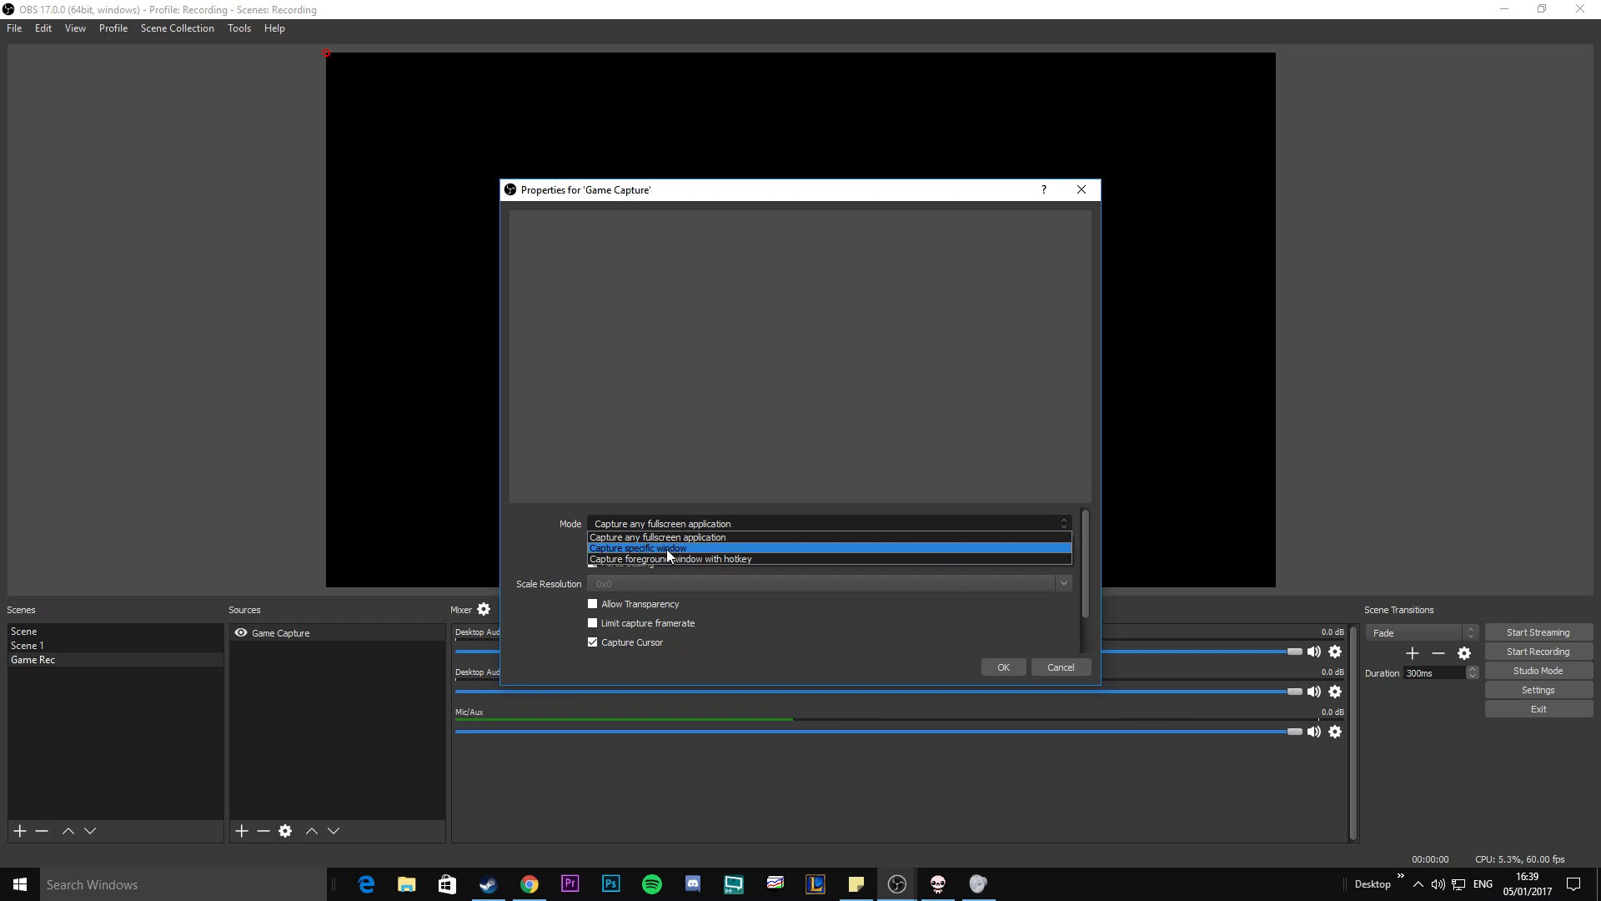
{"action": "left_click", "coordinate": [667, 548]}
{"action": "left_click", "coordinate": [648, 504]}
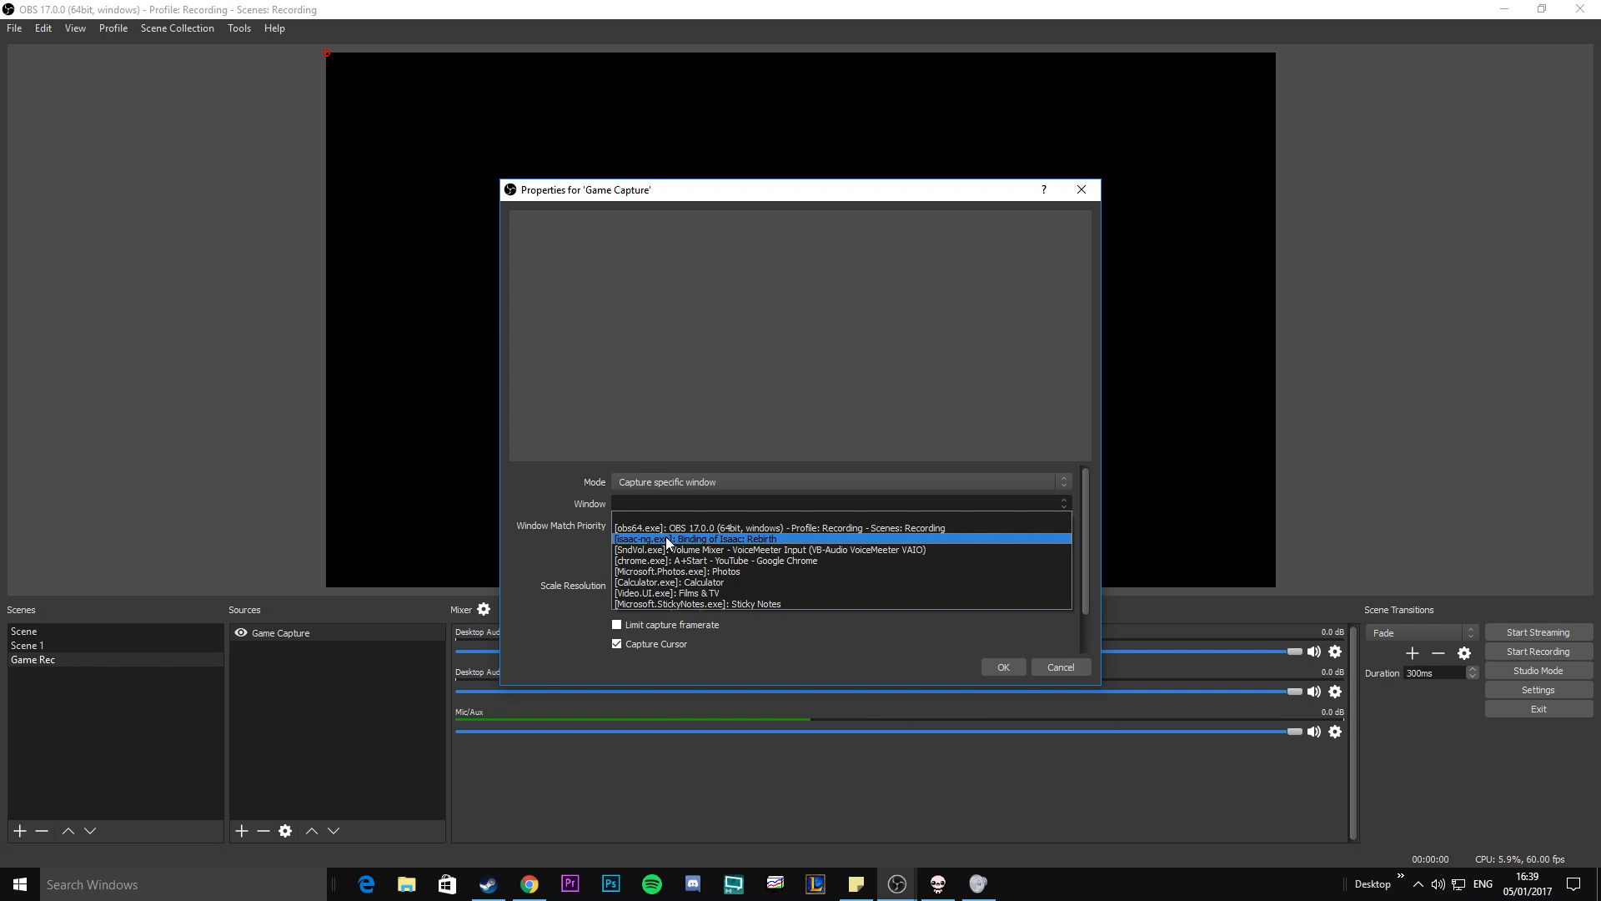
{"action": "left_click", "coordinate": [665, 539]}
{"action": "left_click", "coordinate": [1003, 667]}
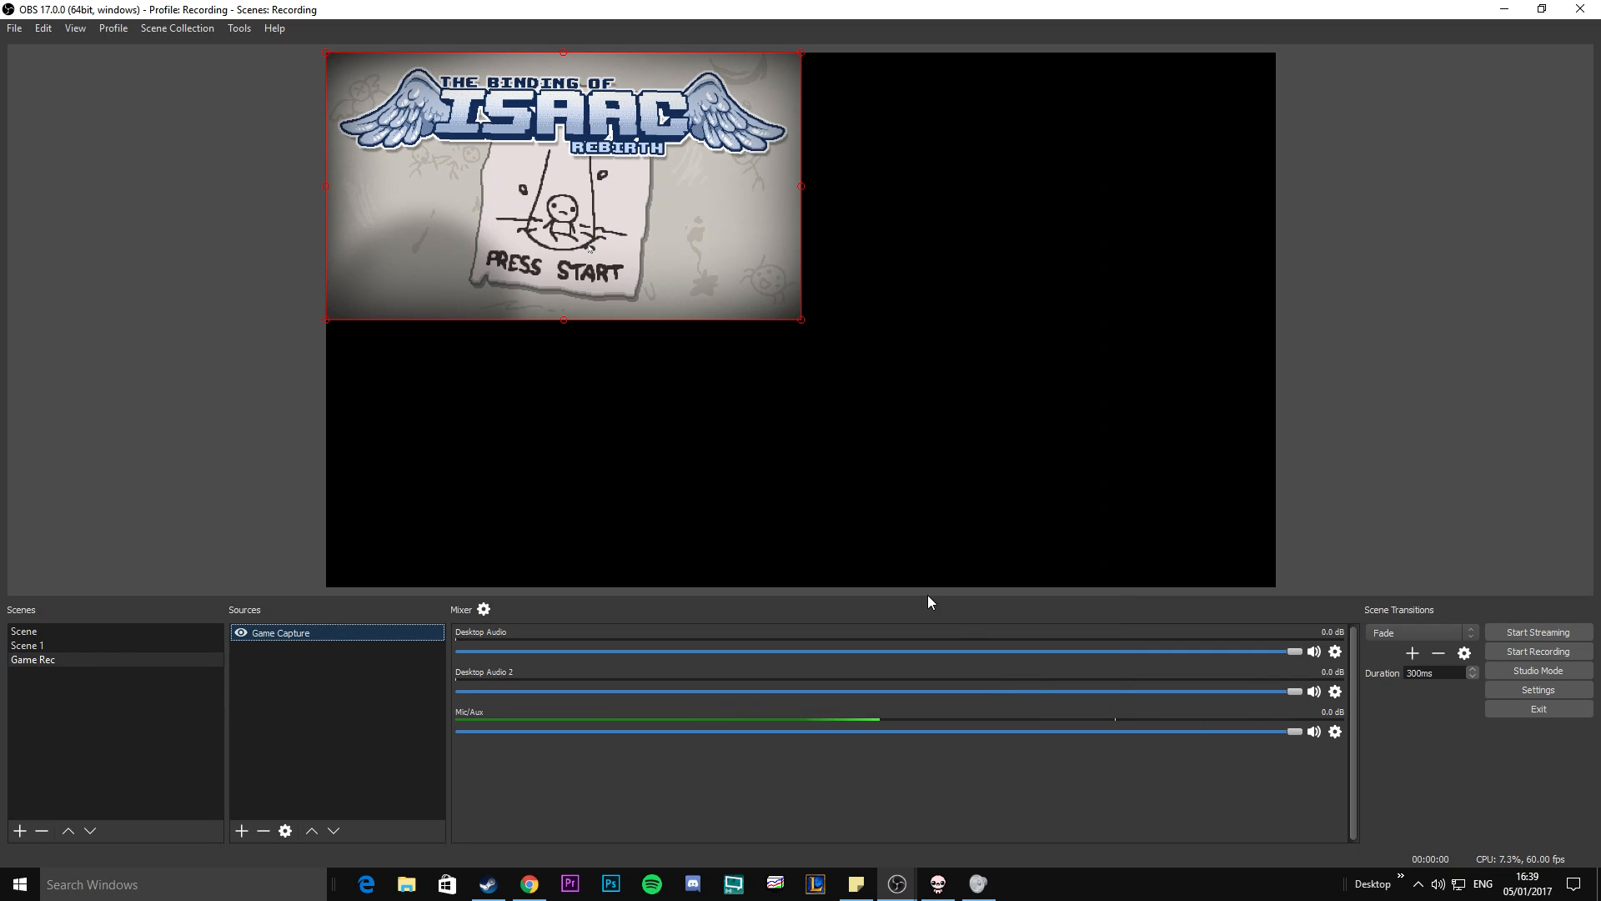
Bring the Binding of Isaac: Rebirth window forward to compare its size with the captured preview, and return to OBS.
{"action": "left_click", "coordinate": [938, 883]}
{"action": "left_click_drag", "start_coordinate": [739, 272], "coordinate": [628, 218]}
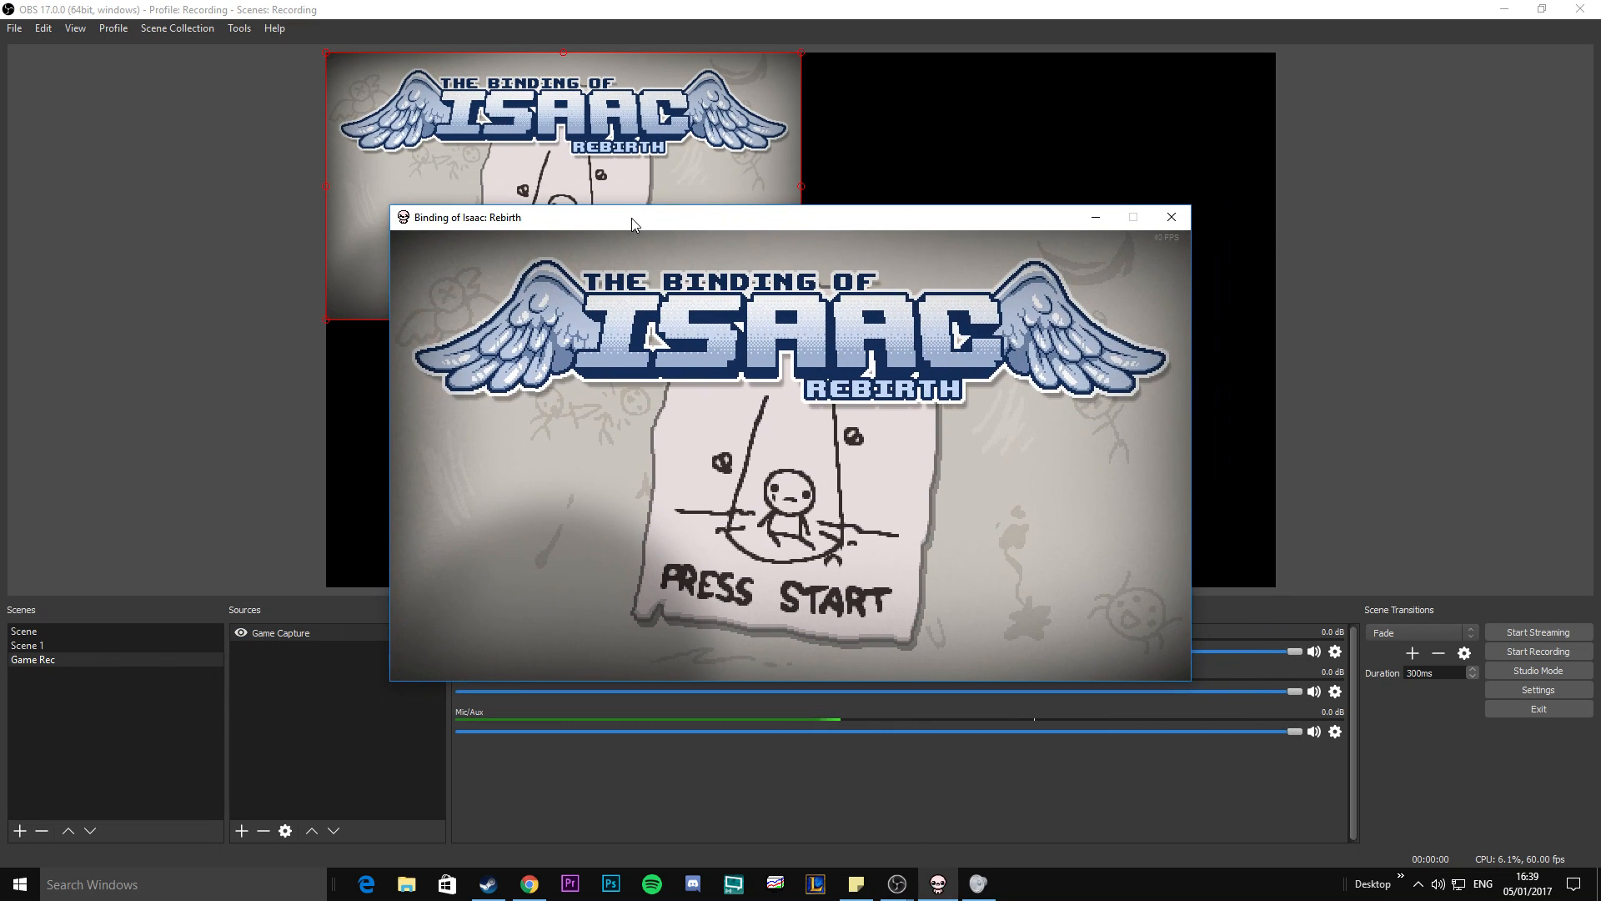
{"action": "left_click", "coordinate": [183, 387]}
Scale the Game Capture source in the preview with the Fit to screen transform.
{"action": "left_click", "coordinate": [710, 279]}
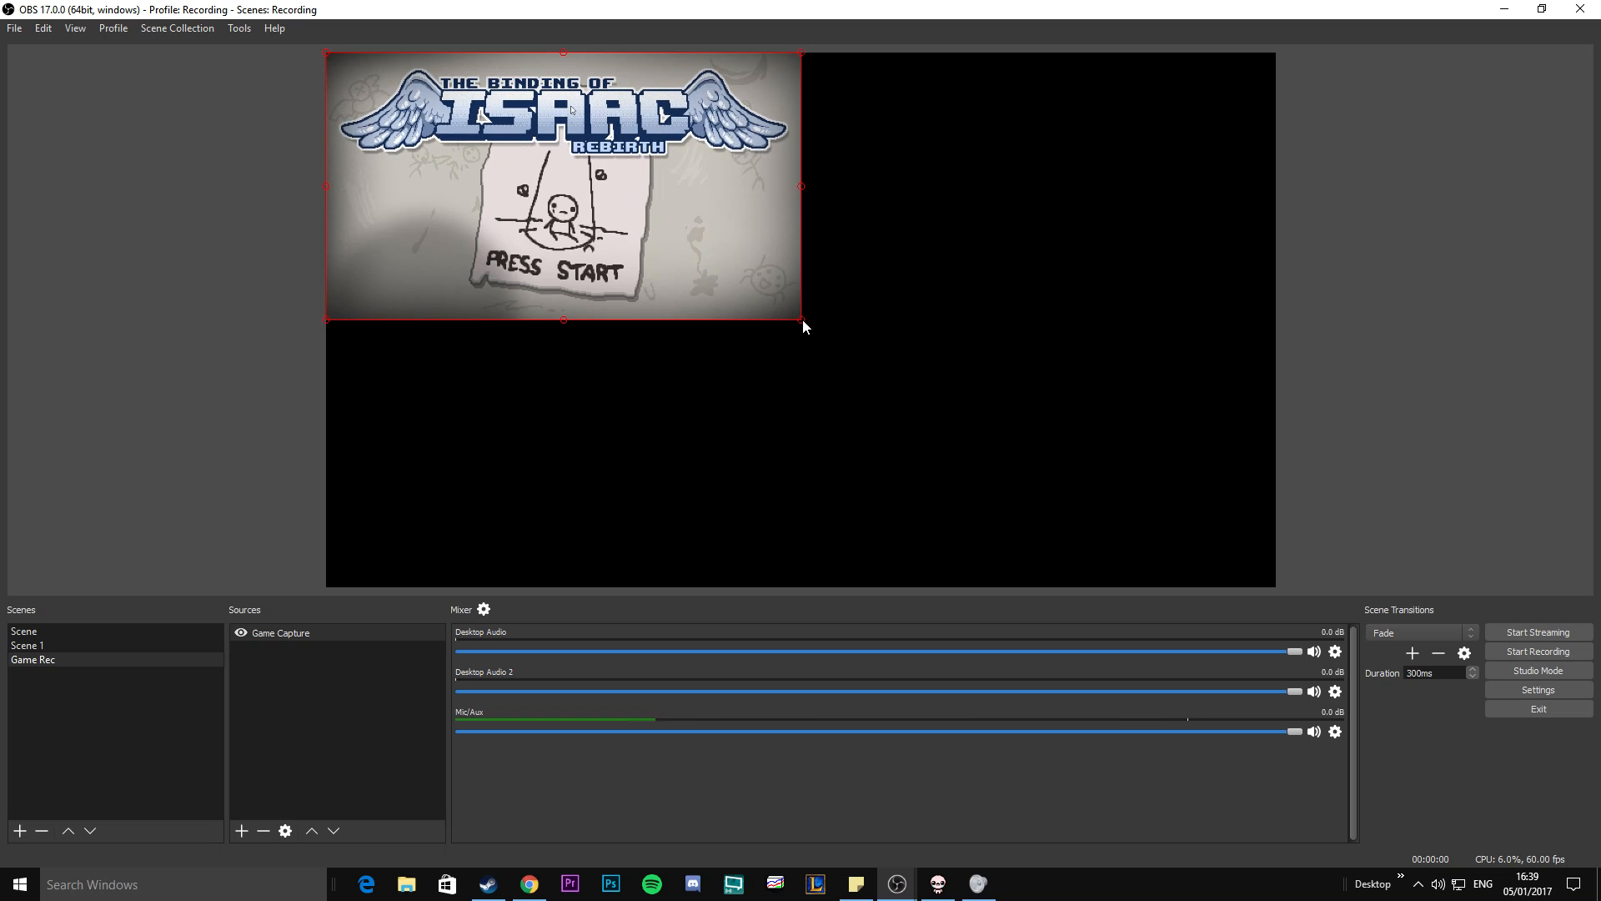
{"action": "mouse_move", "coordinate": [801, 320]}
{"action": "left_mouse_down"}
{"action": "mouse_move", "coordinate": [1261, 579]}
{"action": "mouse_move", "coordinate": [933, 357]}
{"action": "mouse_move", "coordinate": [983, 408]}
{"action": "mouse_move", "coordinate": [807, 324]}
{"action": "left_mouse_up"}
{"action": "right_click", "coordinate": [732, 281]}
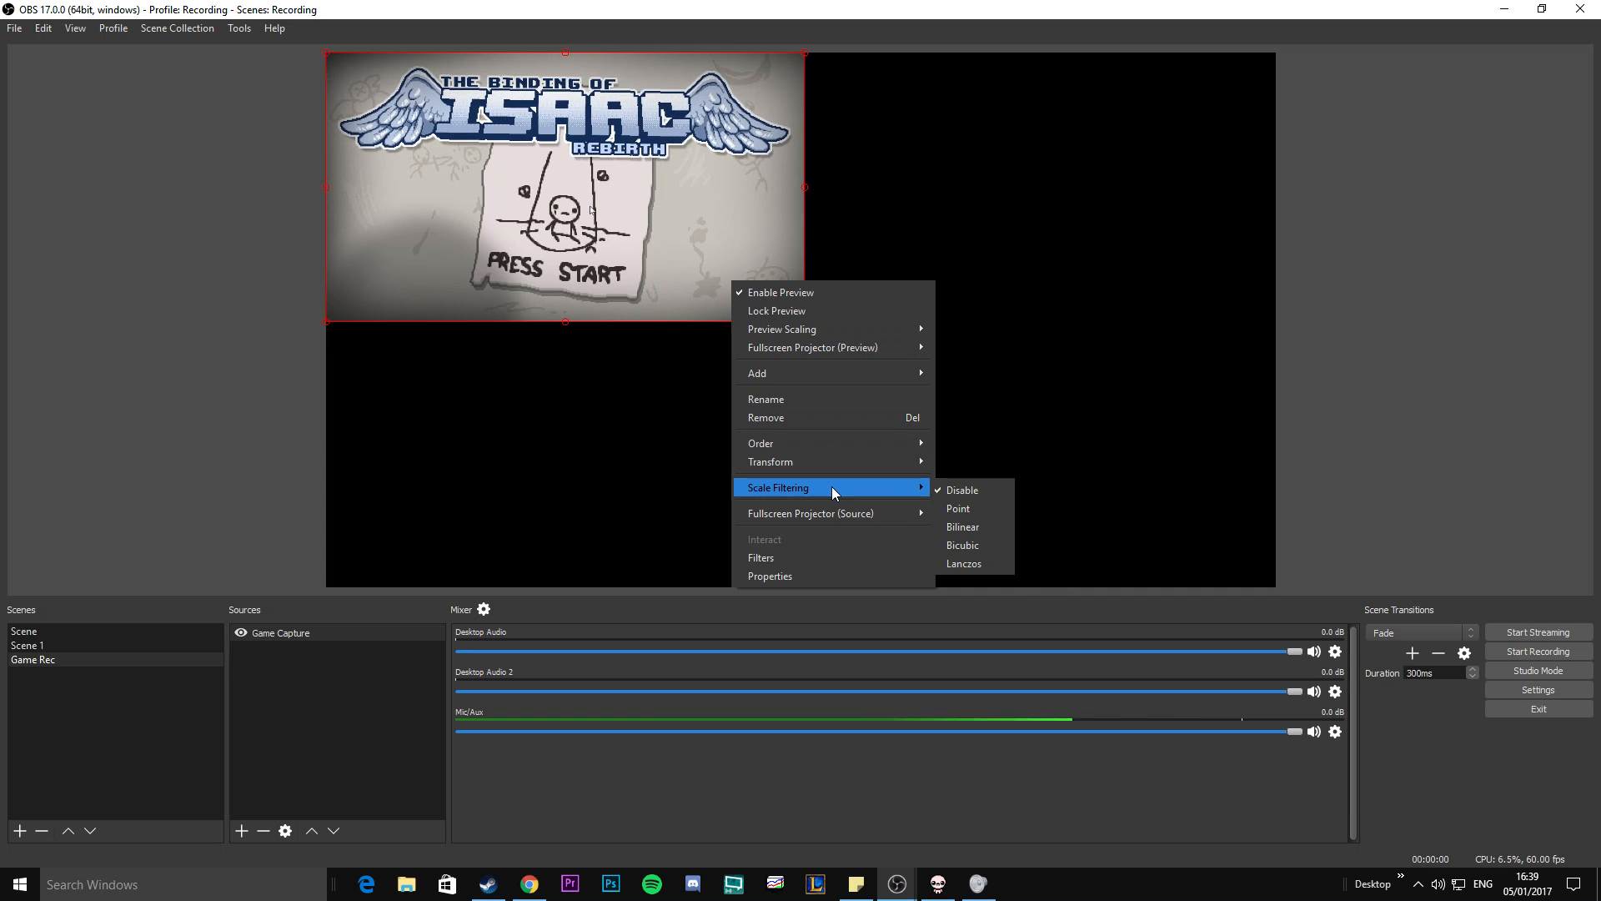
{"action": "mouse_move", "coordinate": [808, 443]}
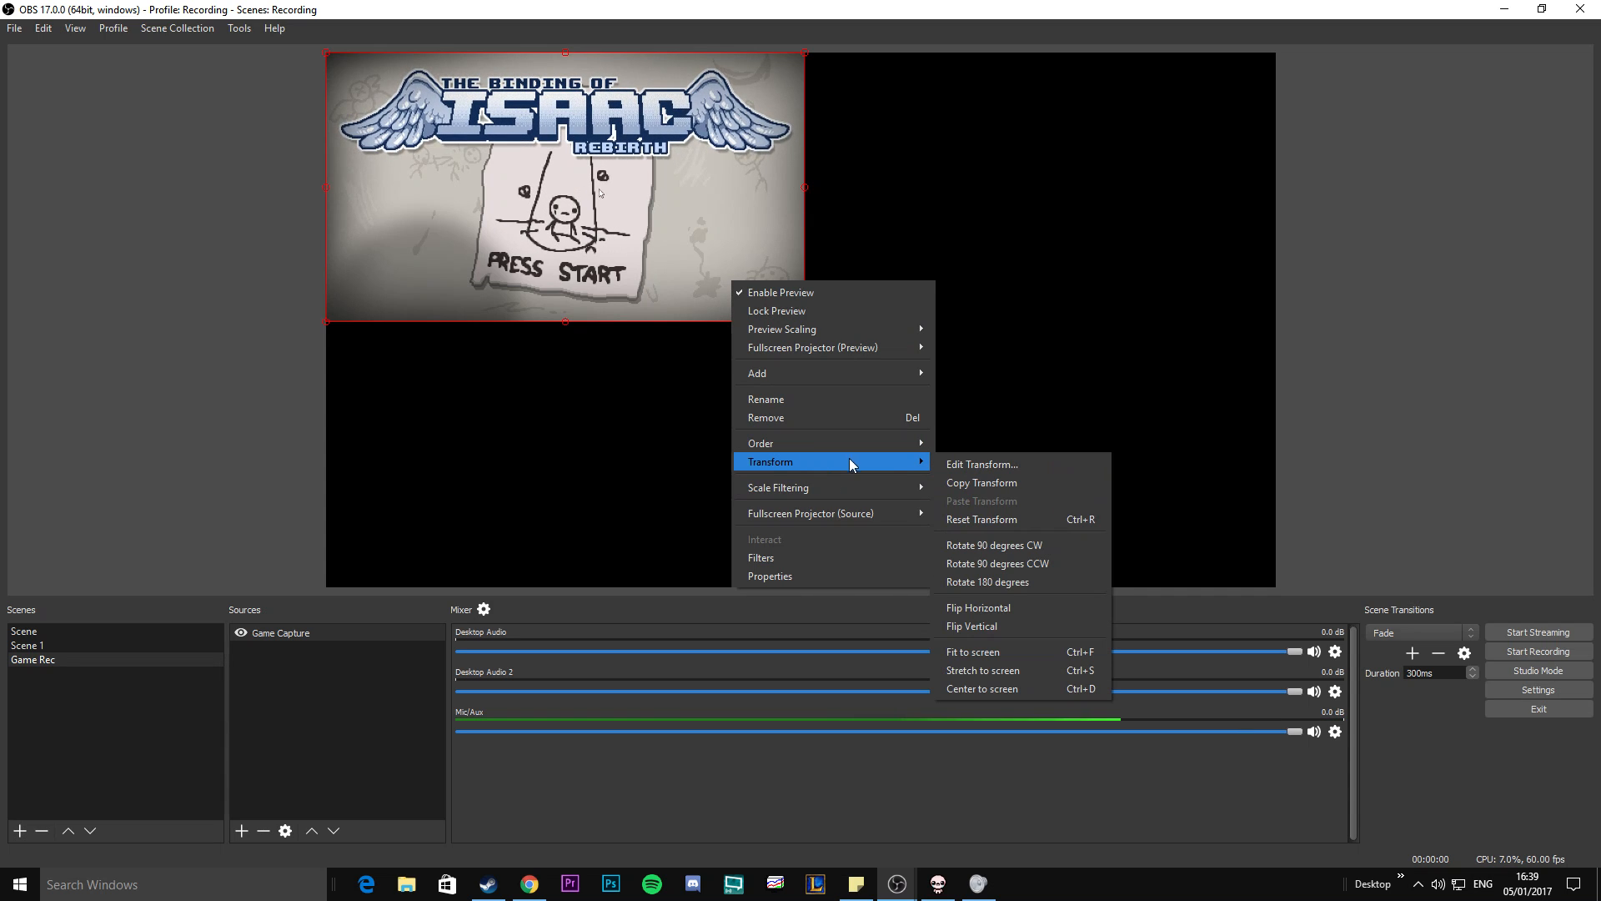
{"action": "left_click", "coordinate": [1017, 651]}
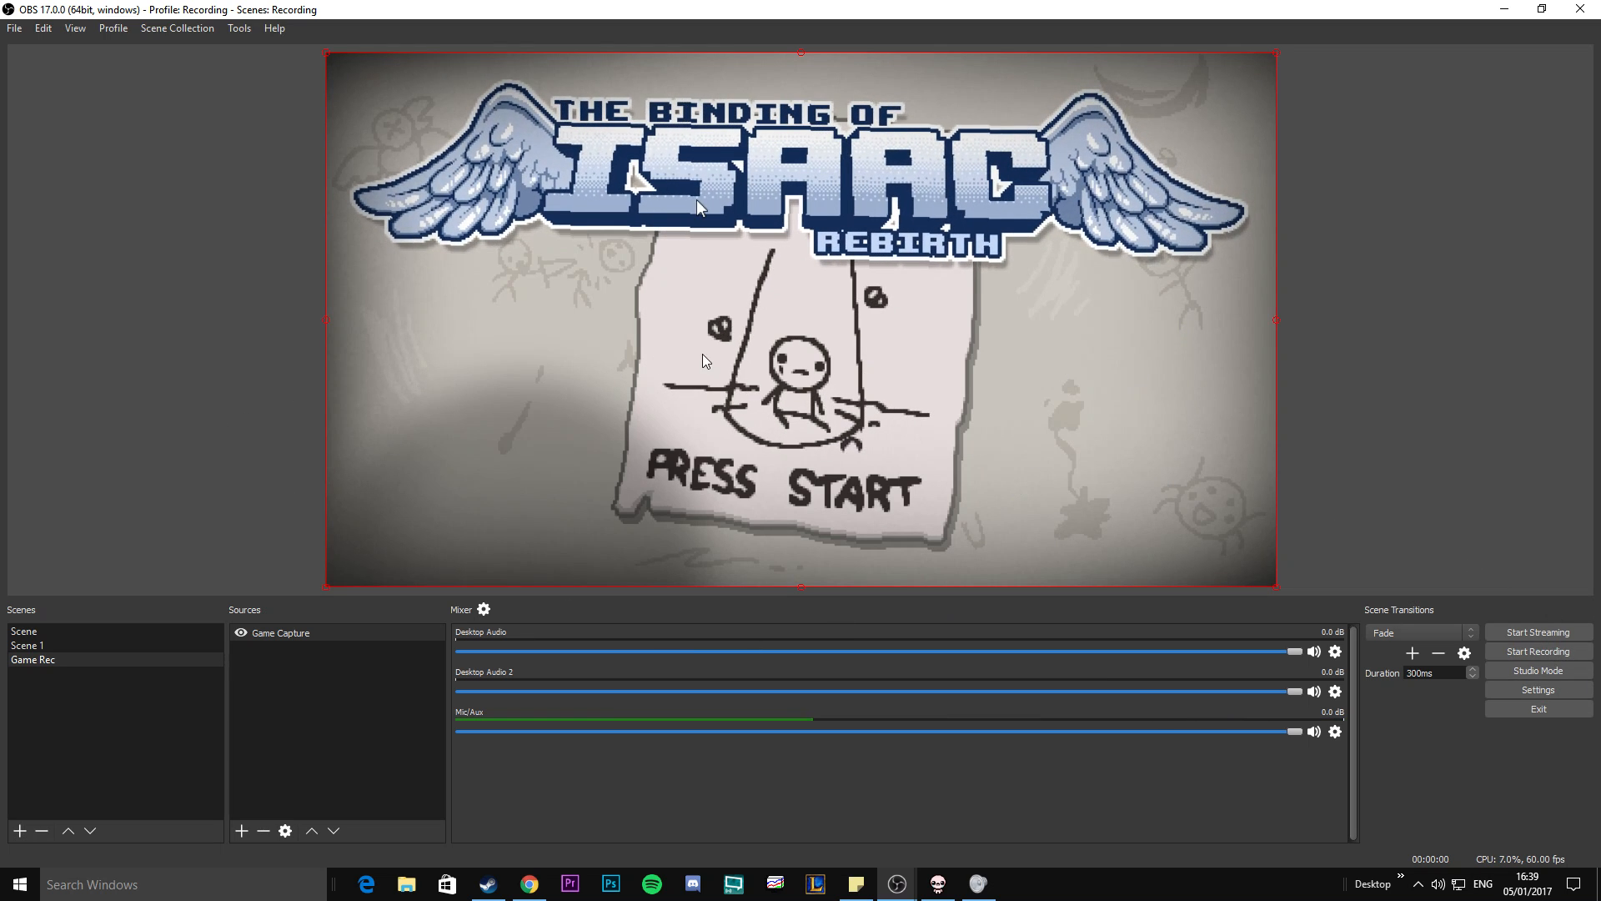
{"action": "left_click", "coordinate": [1401, 449]}
Advance the Binding of Isaac: Rebirth game past its title screen to check the live capture in the preview.
{"action": "left_click", "coordinate": [937, 884]}
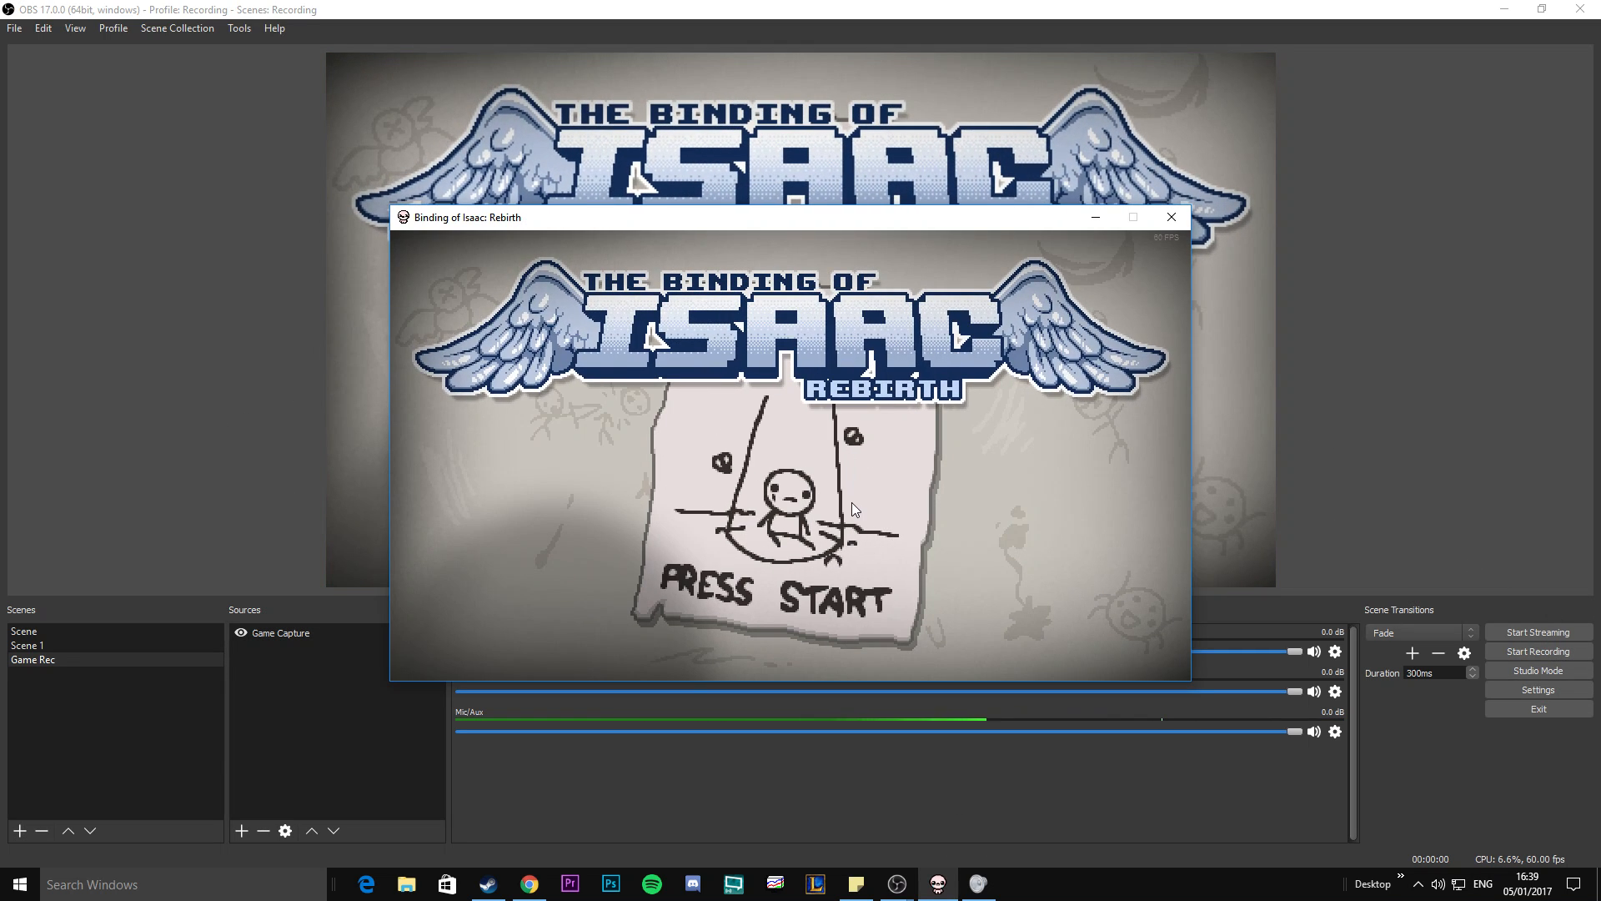
{"action": "key", "text": "Return"}
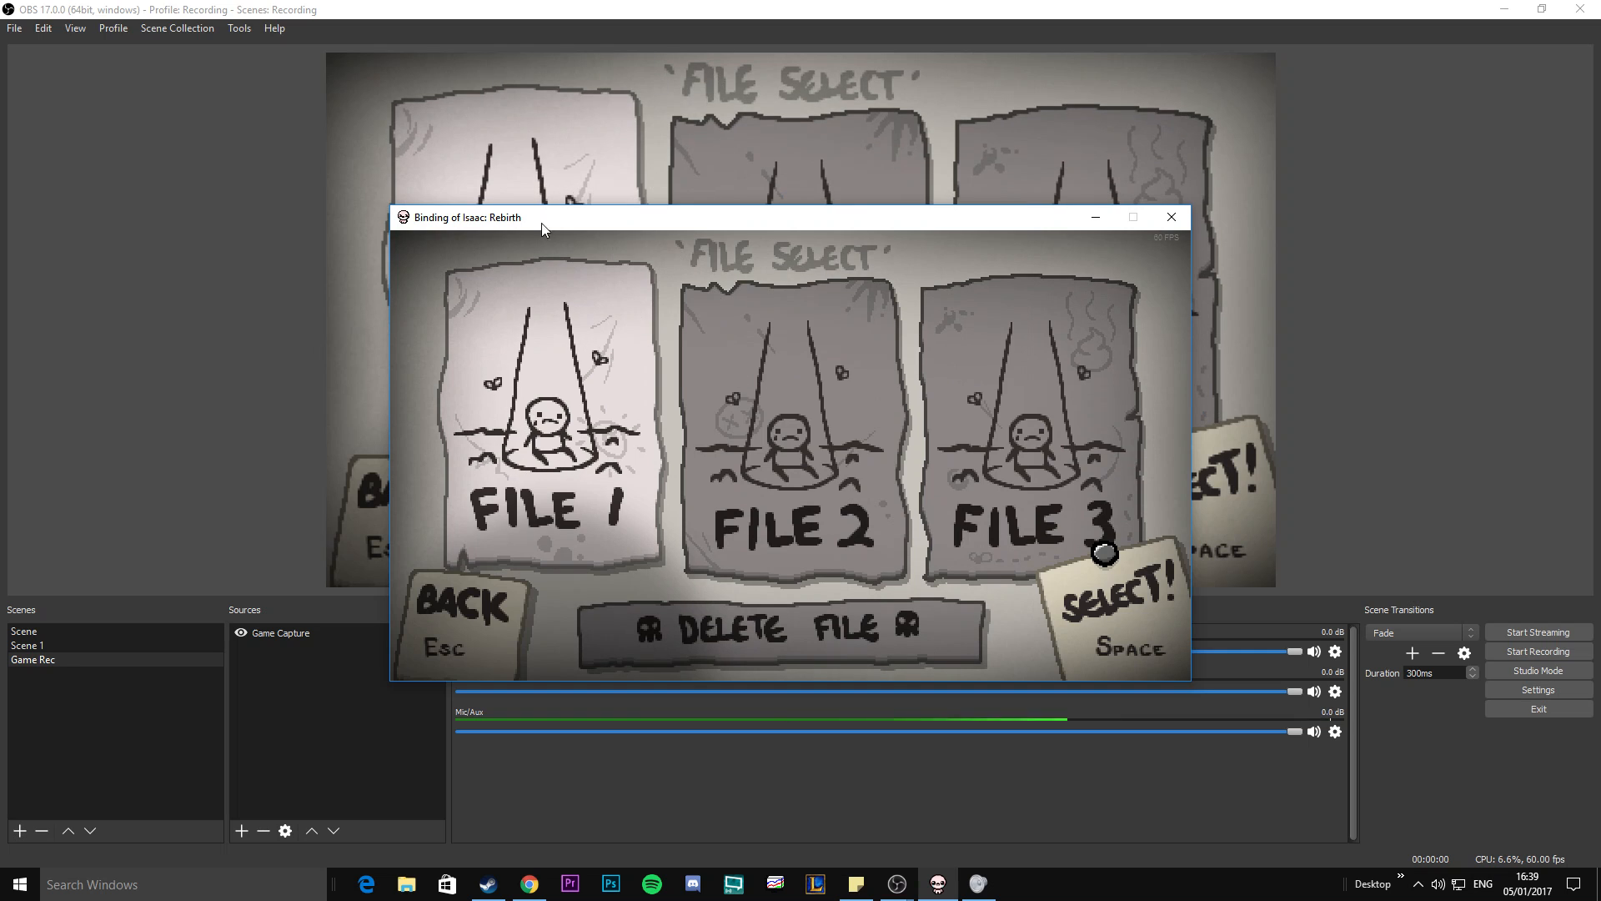
{"action": "left_click", "coordinate": [1362, 250]}
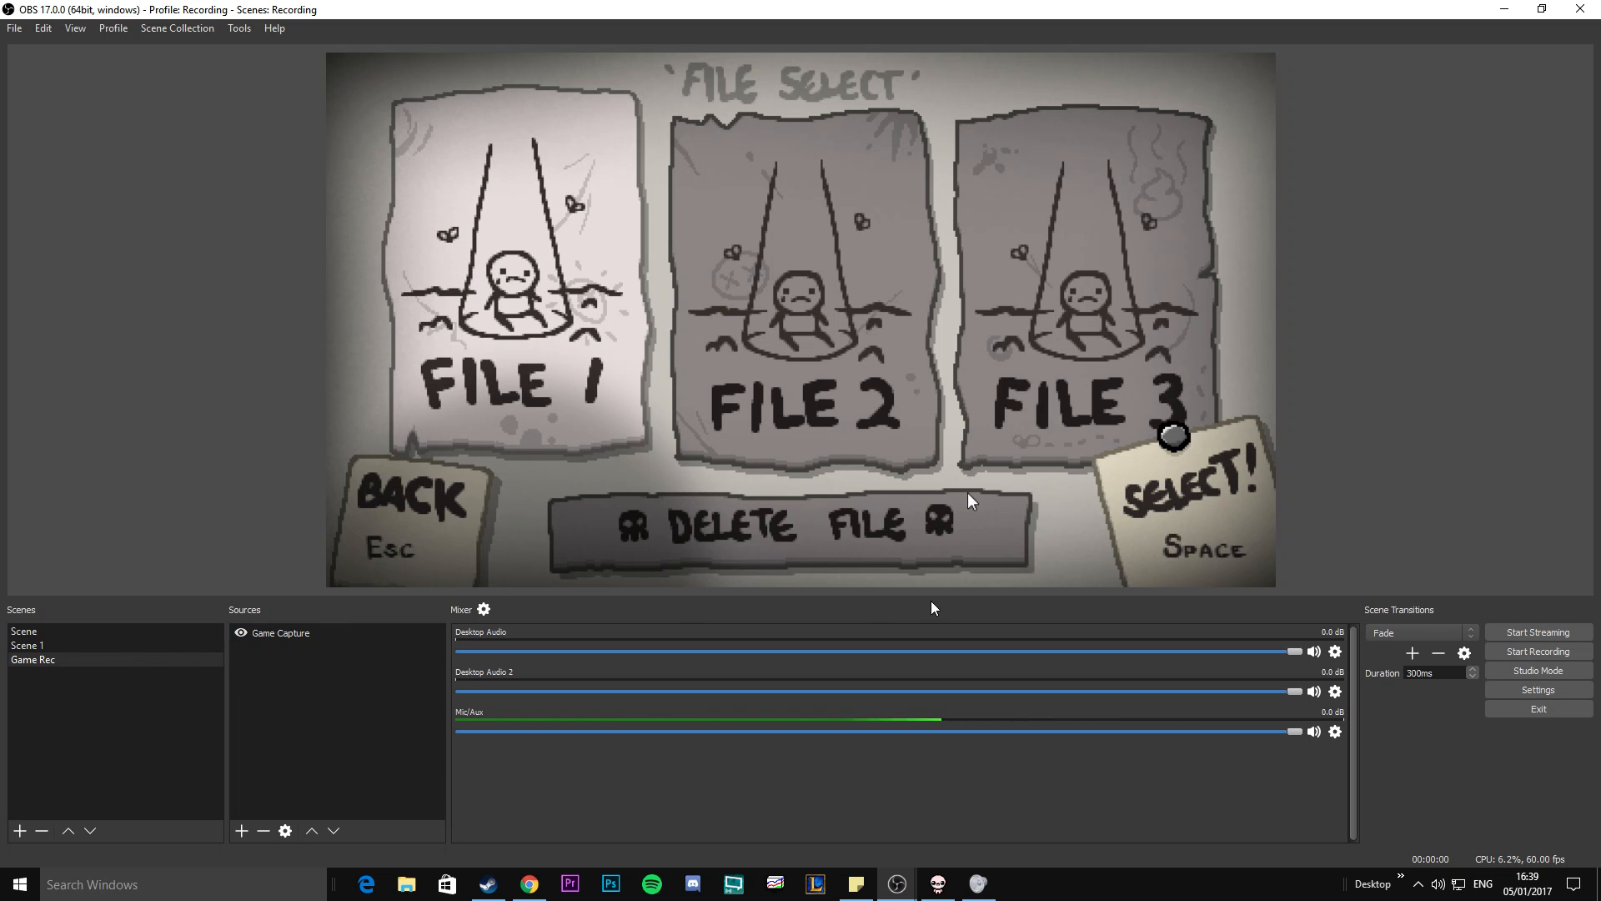
Add a new scene named "Desktop Recoring" to the scene list.
{"action": "double_click", "coordinate": [136, 705]}
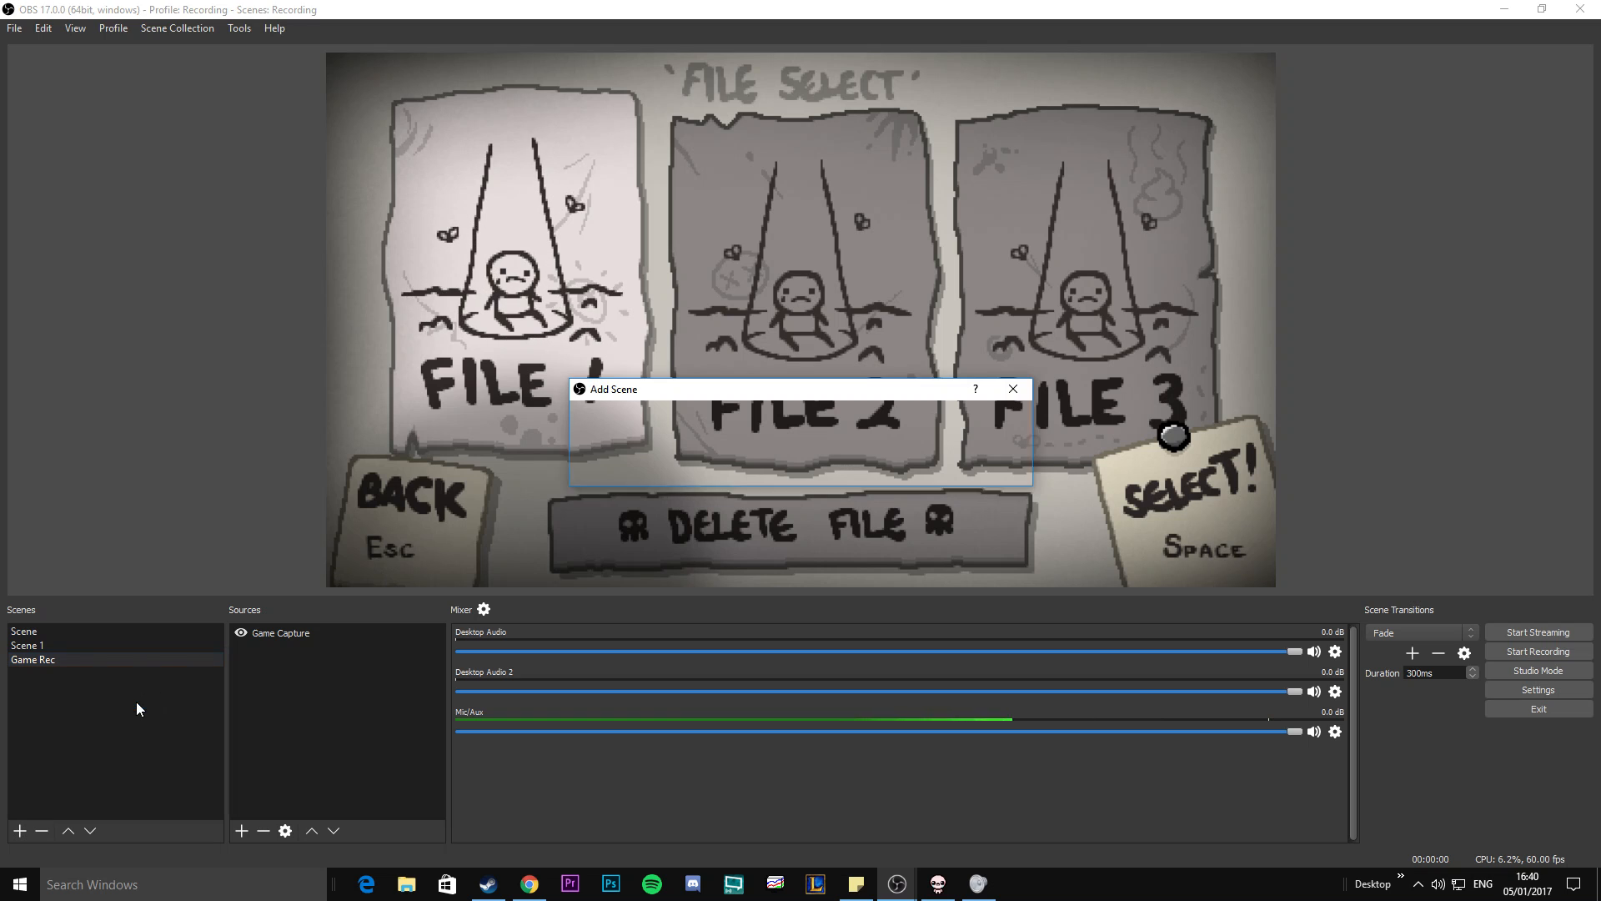
{"action": "left_click", "coordinate": [668, 449]}
{"action": "key", "text": "ctrl+a"}
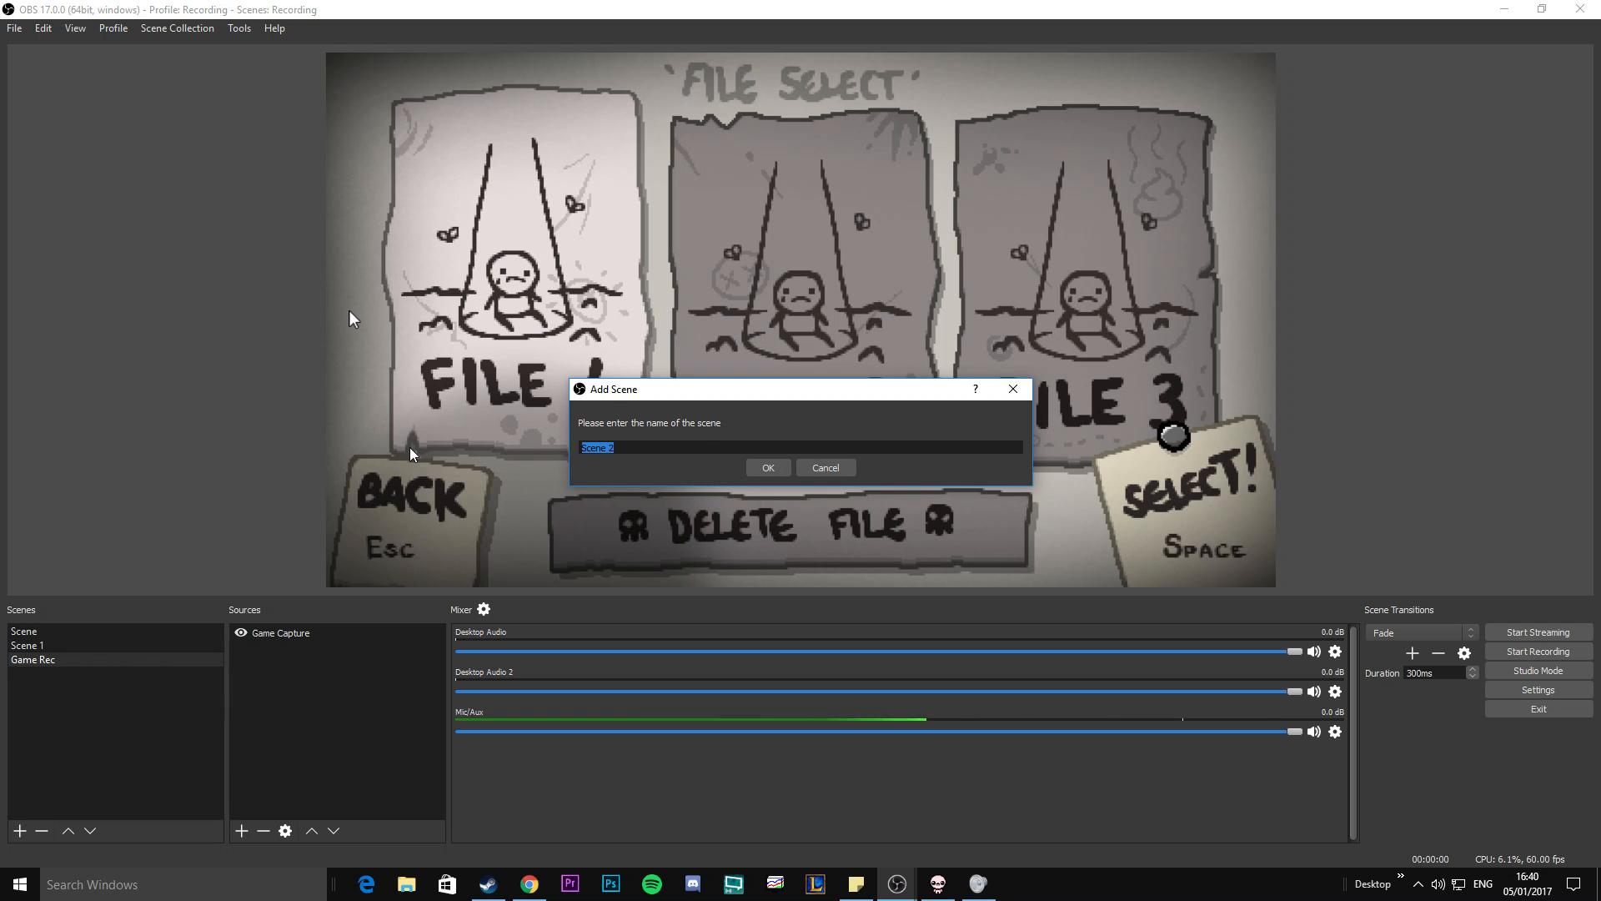
{"action": "type", "text": "Desktop Recoring"}
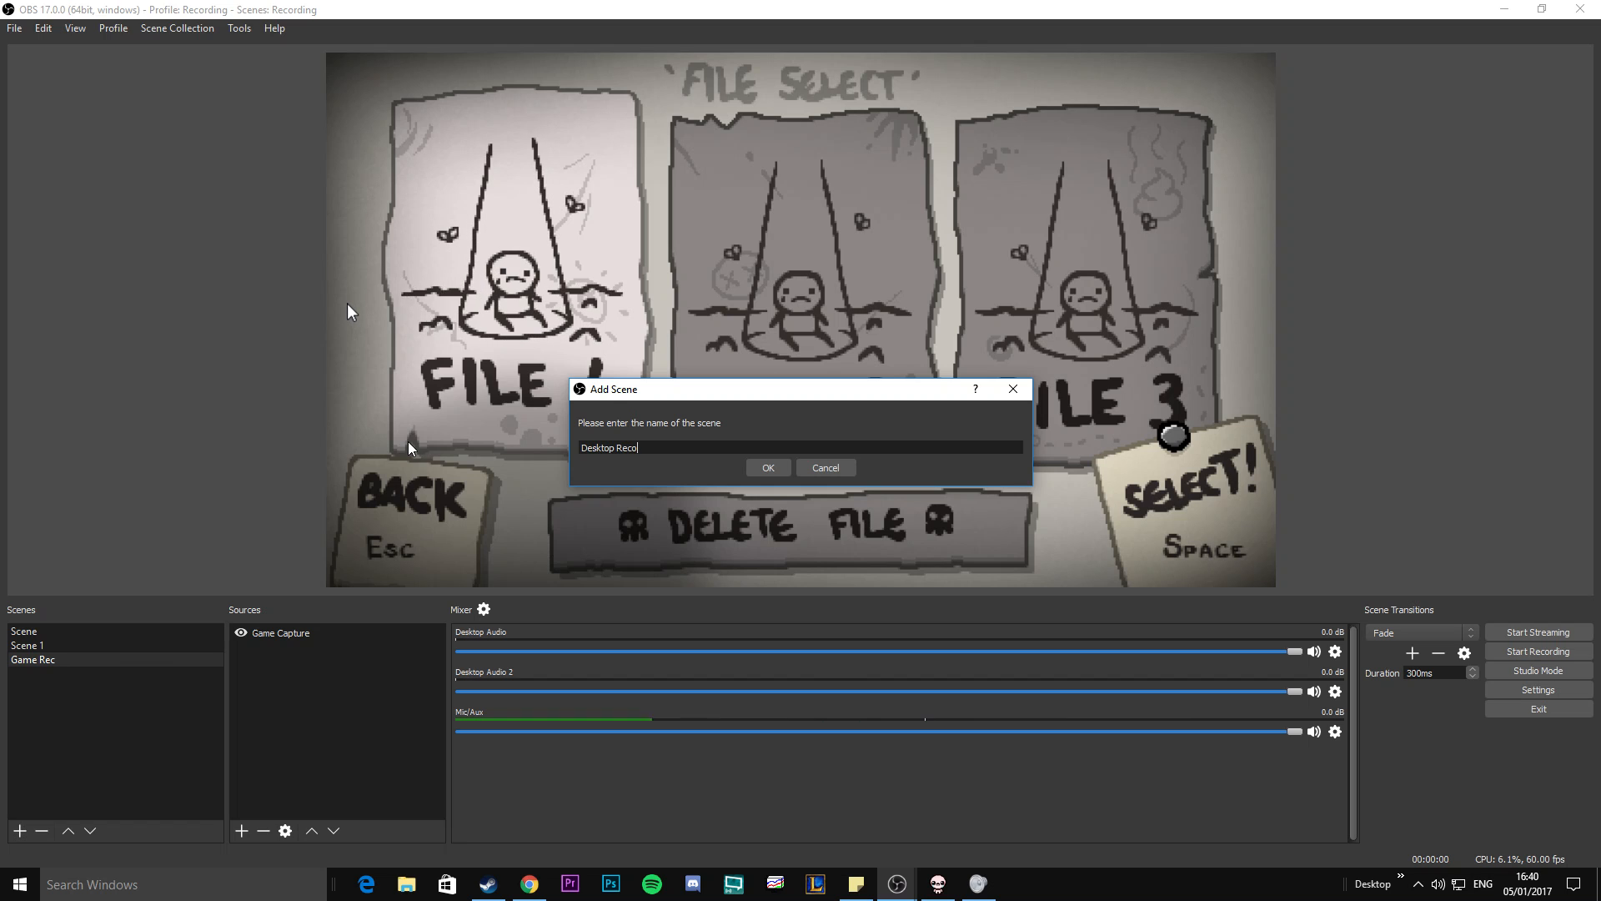
{"action": "left_click", "coordinate": [769, 466]}
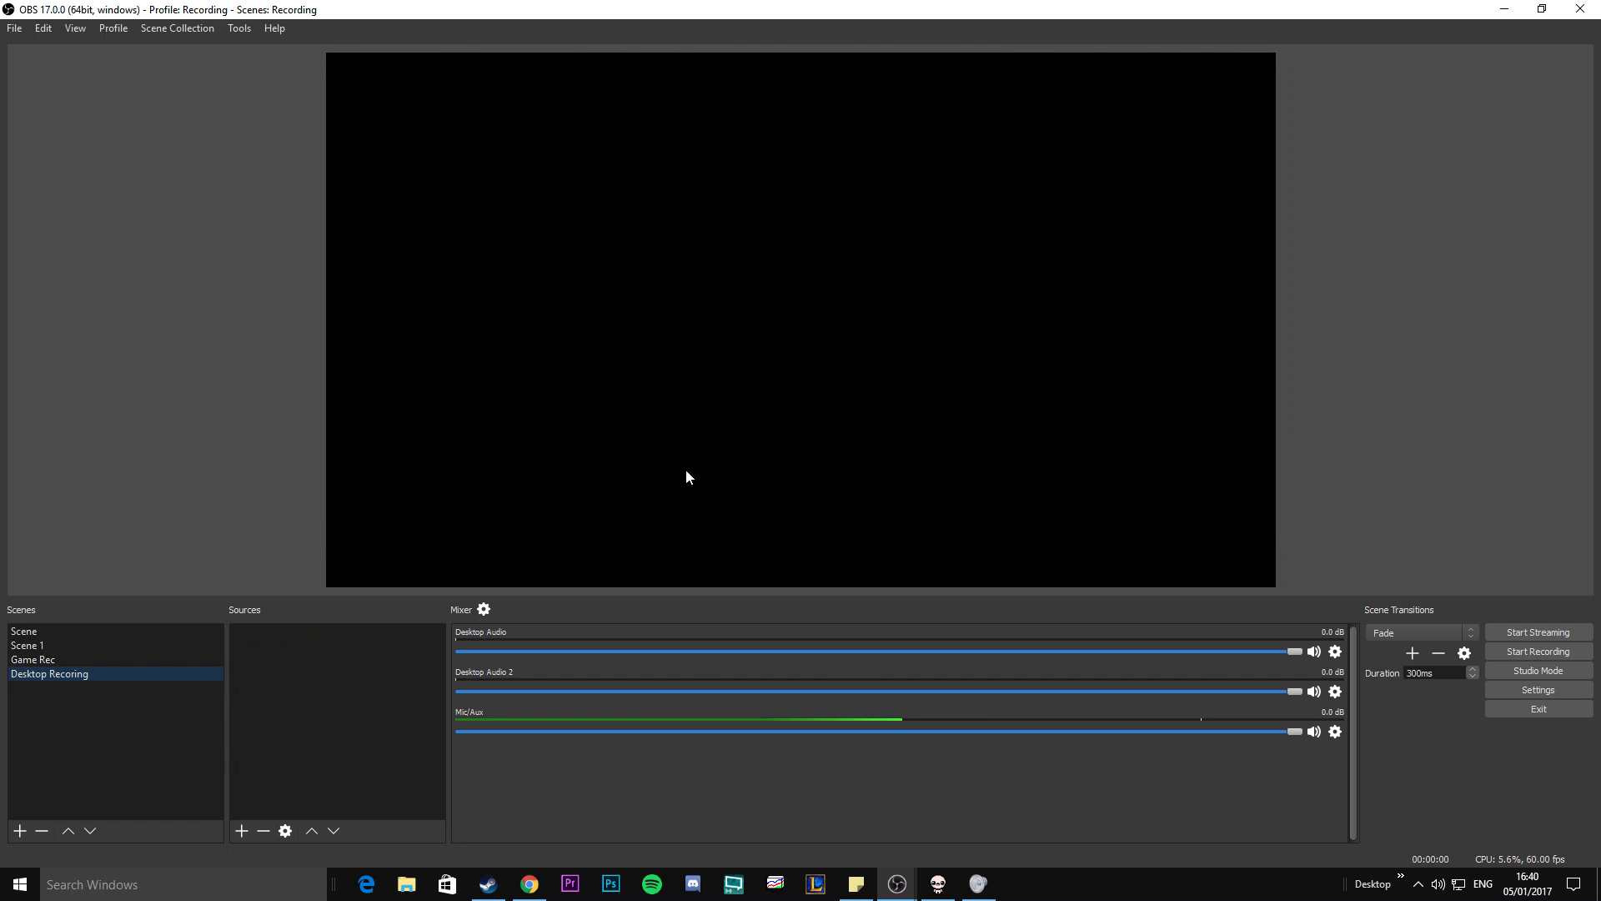
Correct the spelling of the new desktop scene's name to "Desktop Recording".
{"action": "right_click", "coordinate": [70, 679]}
{"action": "left_click", "coordinate": [295, 681]}
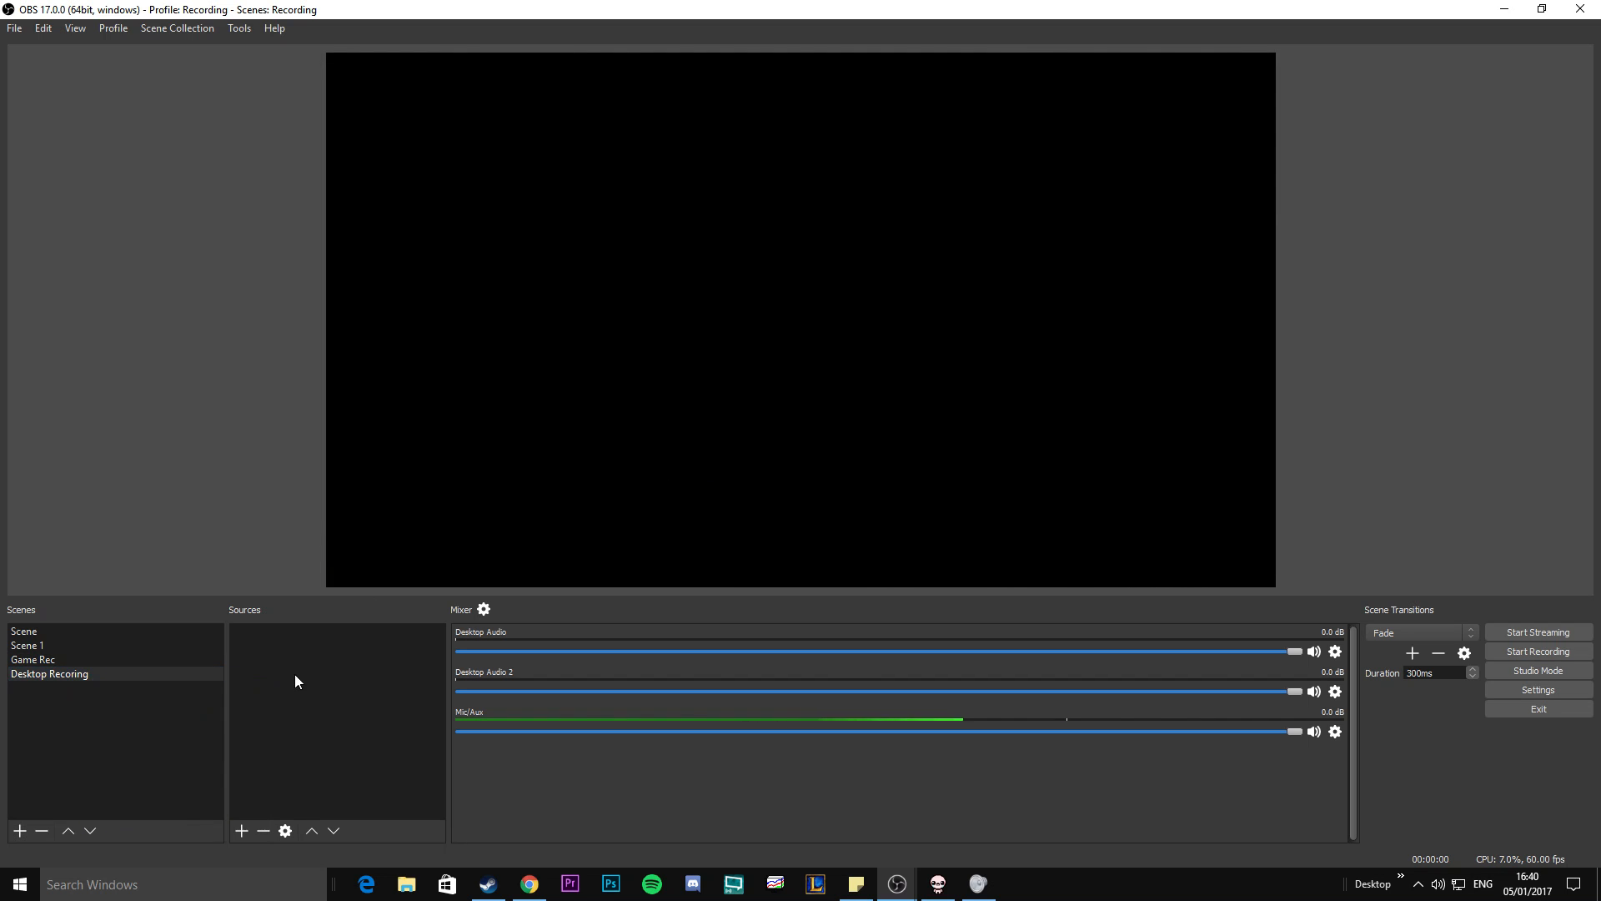
{"action": "right_click", "coordinate": [86, 673]}
{"action": "left_click", "coordinate": [118, 734]}
{"action": "type", "text": "d"}
{"action": "key", "text": "Return"}
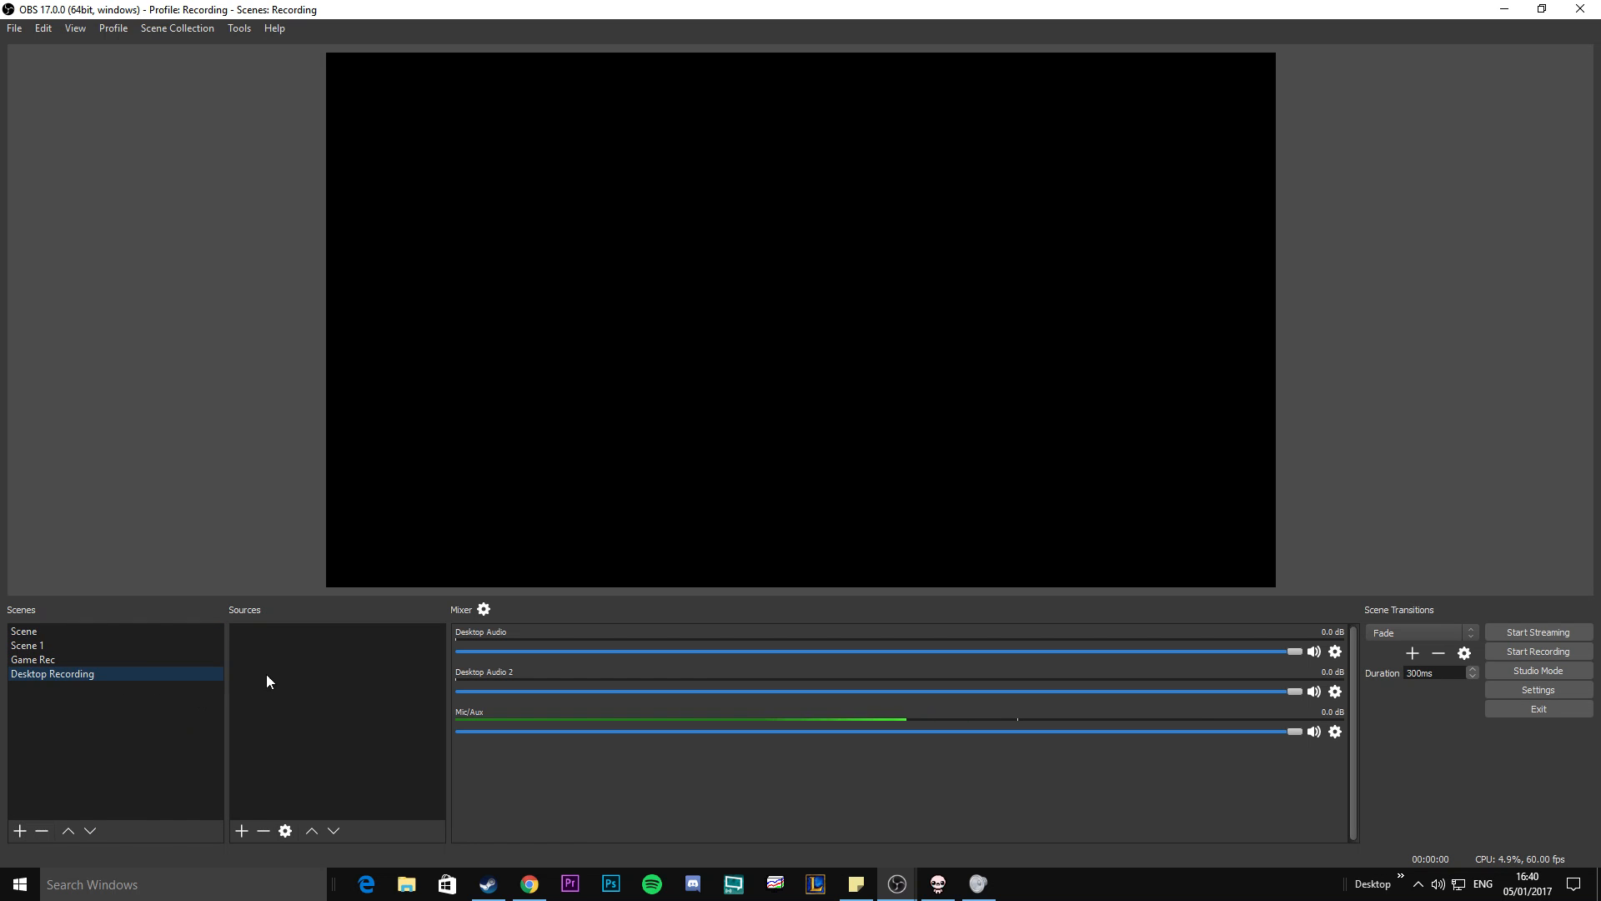
Add a new Display Capture source to the Desktop Recording scene, keeping Display 0: 1920x1080 as the captured display.
{"action": "right_click", "coordinate": [309, 667]}
{"action": "mouse_move", "coordinate": [327, 672]}
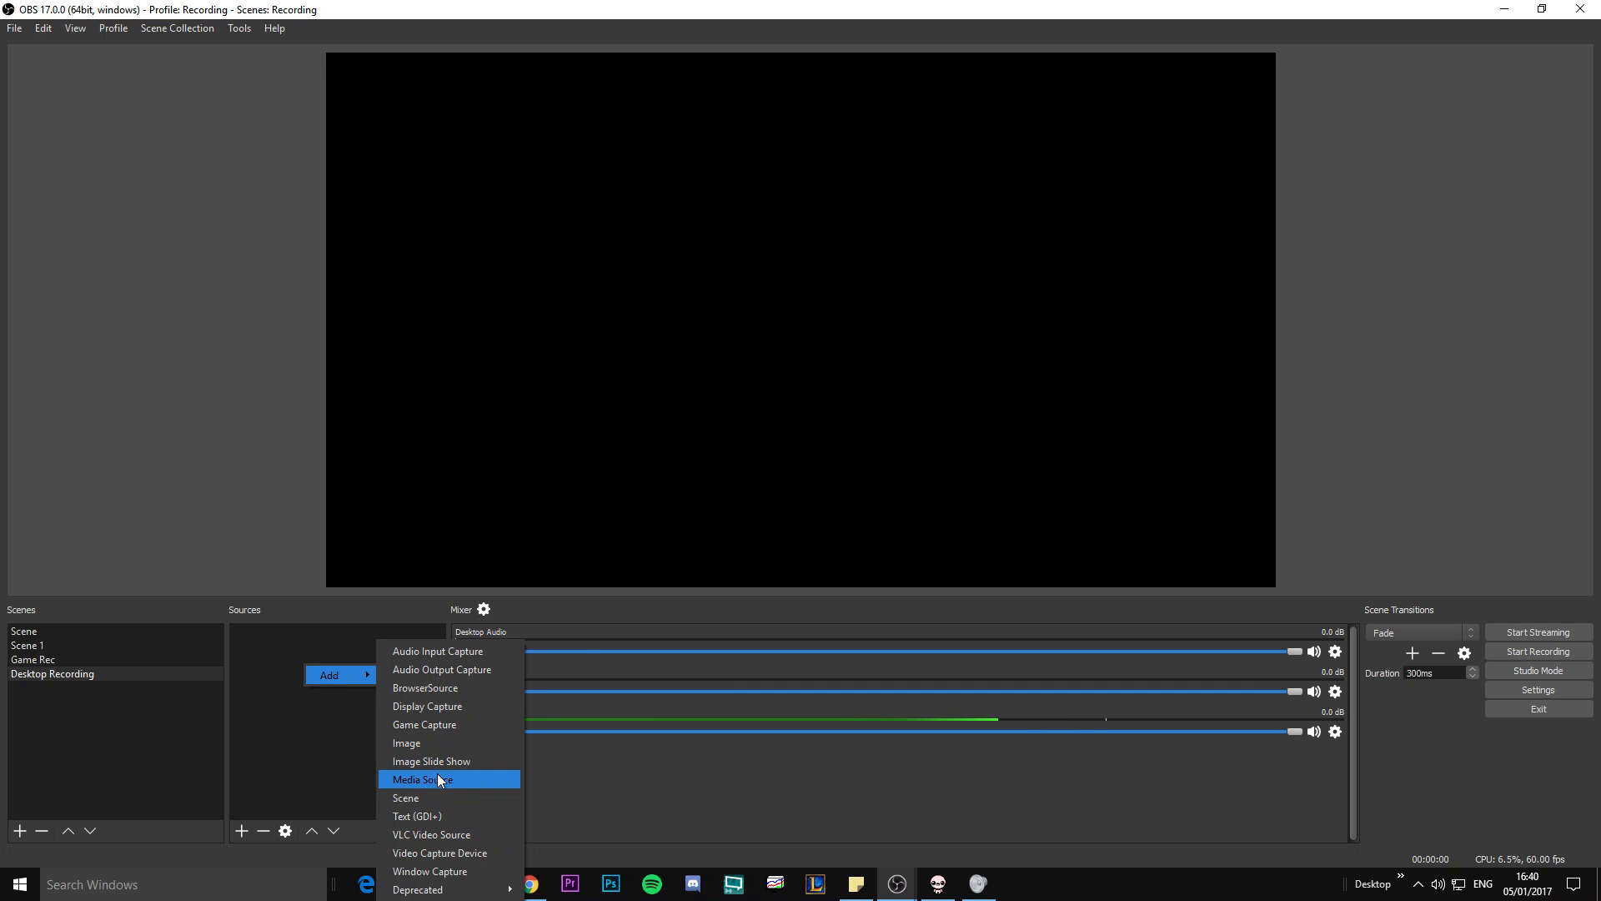
{"action": "left_click", "coordinate": [438, 707]}
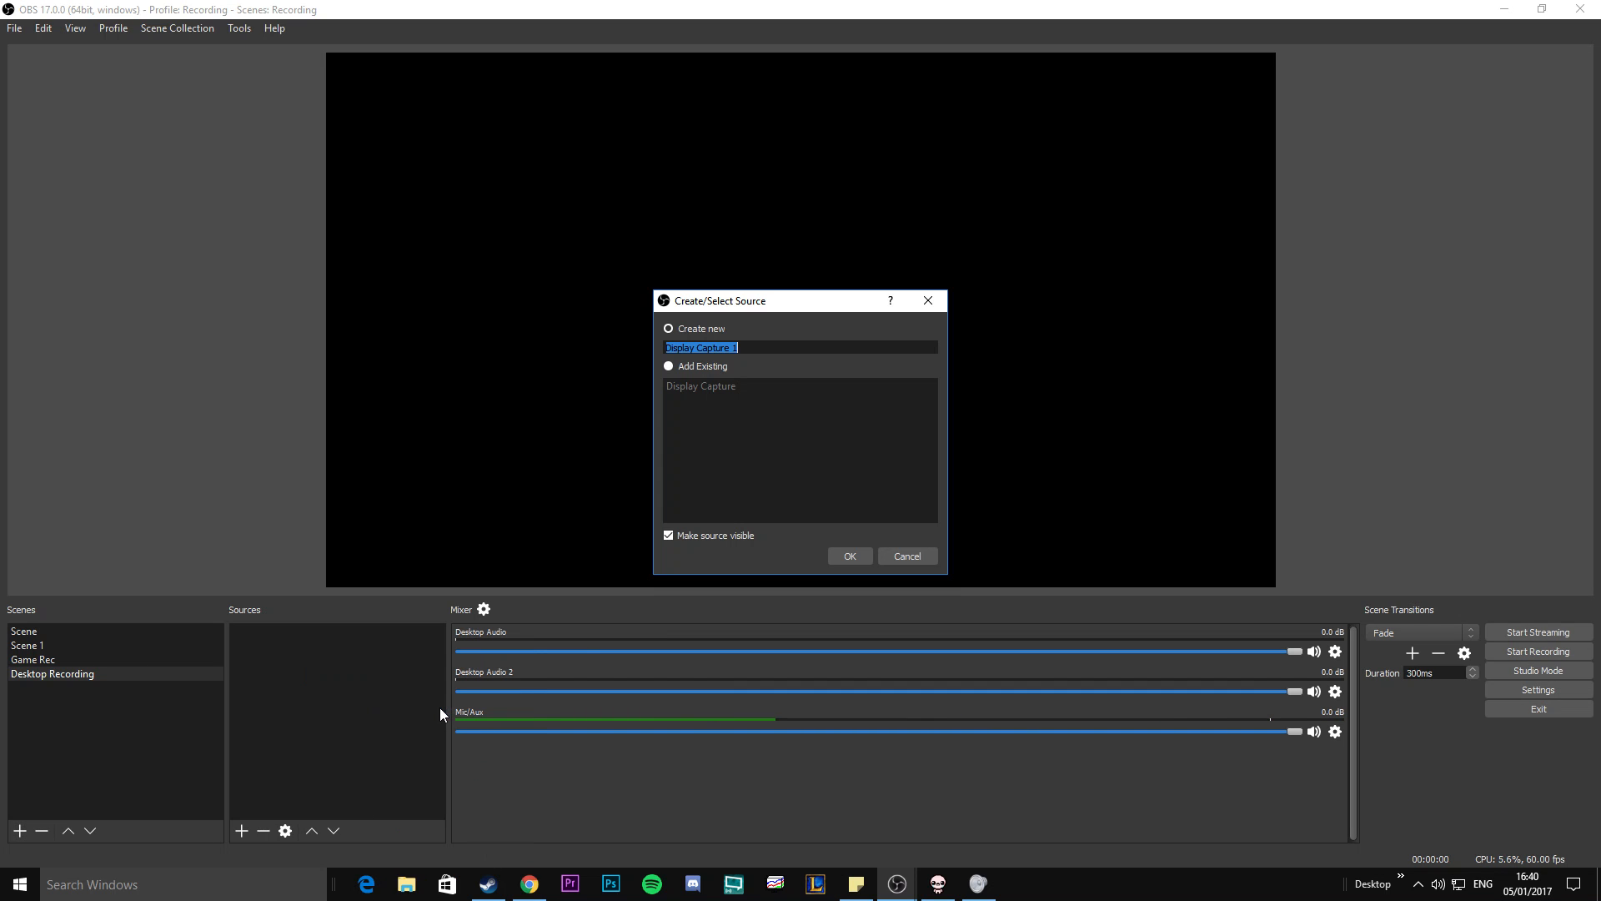
{"action": "left_click", "coordinate": [859, 555]}
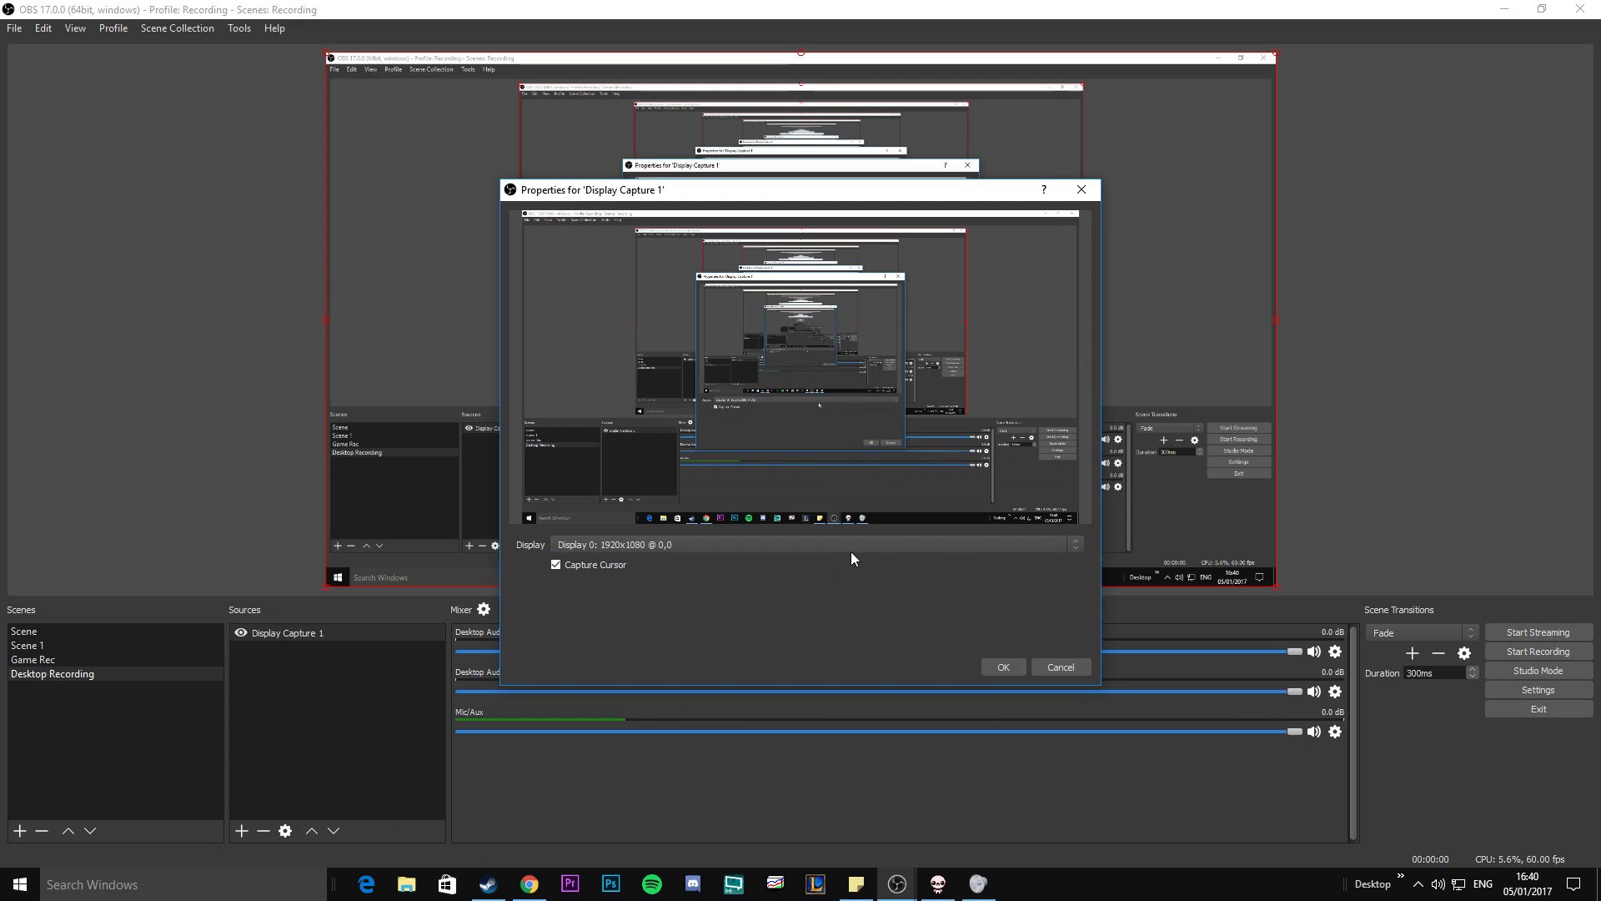
{"action": "left_click", "coordinate": [584, 544]}
{"action": "left_click", "coordinate": [604, 543]}
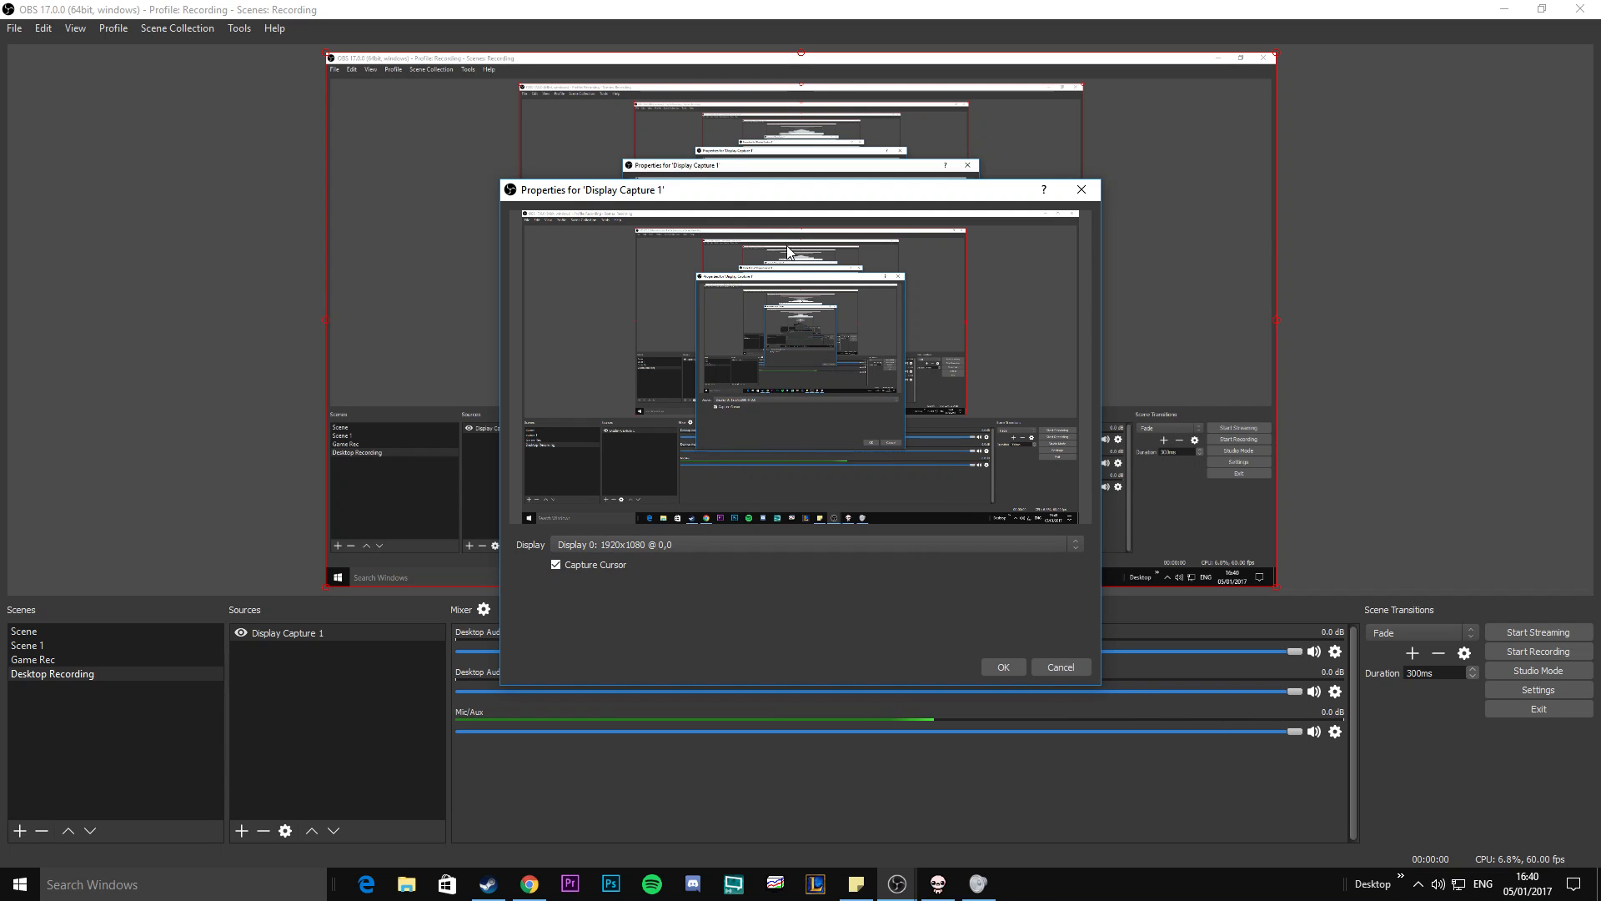
{"action": "left_click_drag", "start_coordinate": [690, 194], "coordinate": [741, 189]}
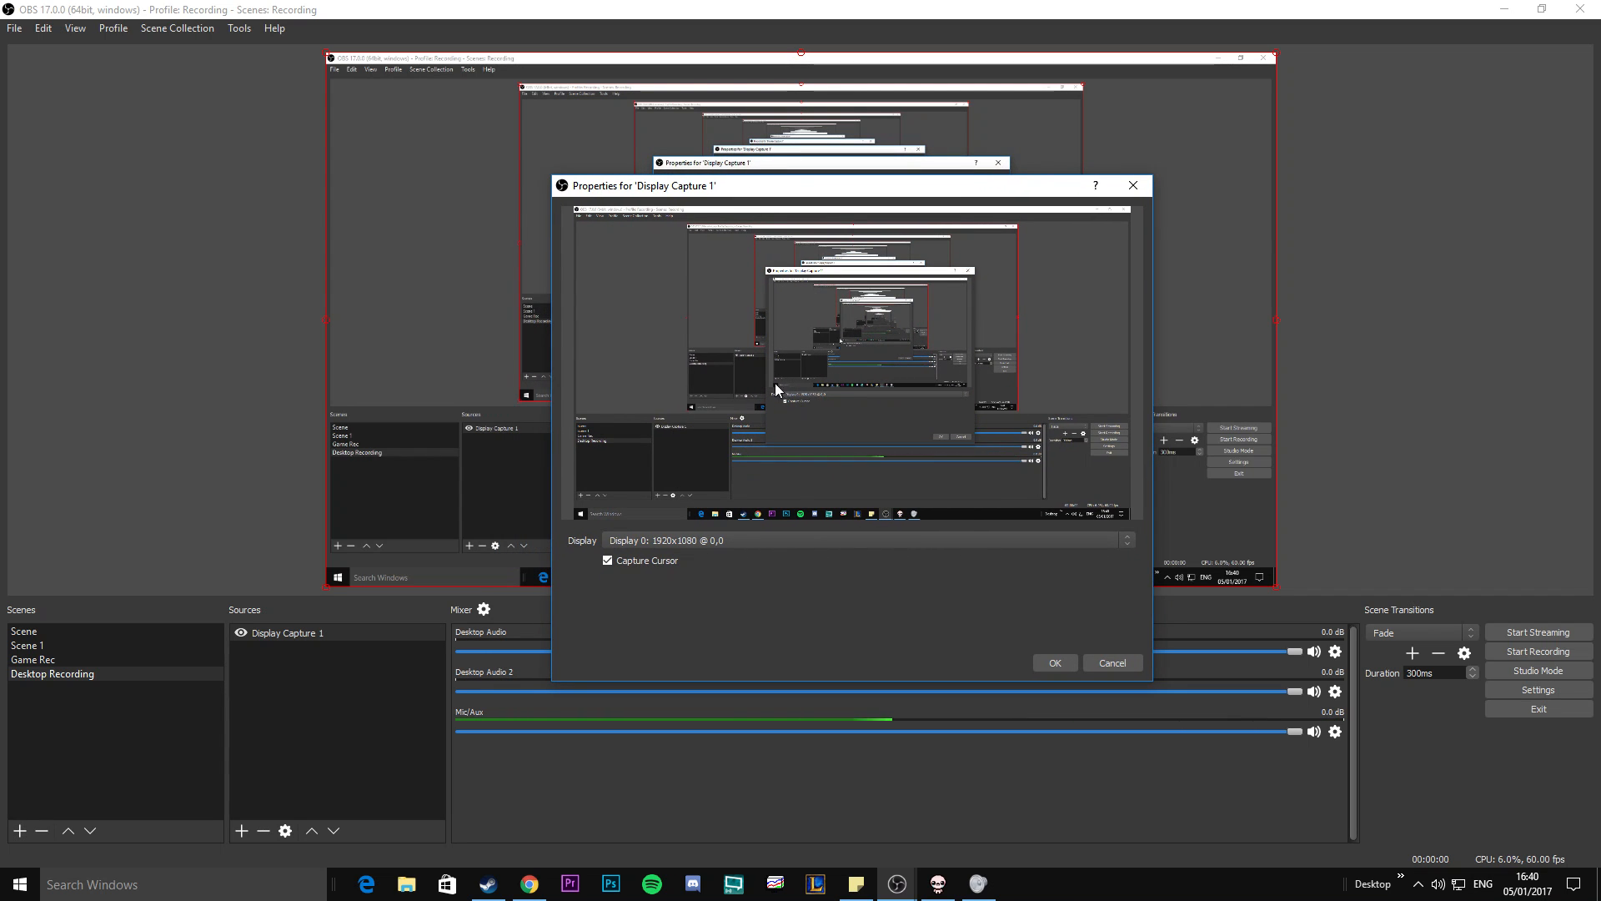
{"action": "left_click", "coordinate": [1055, 662]}
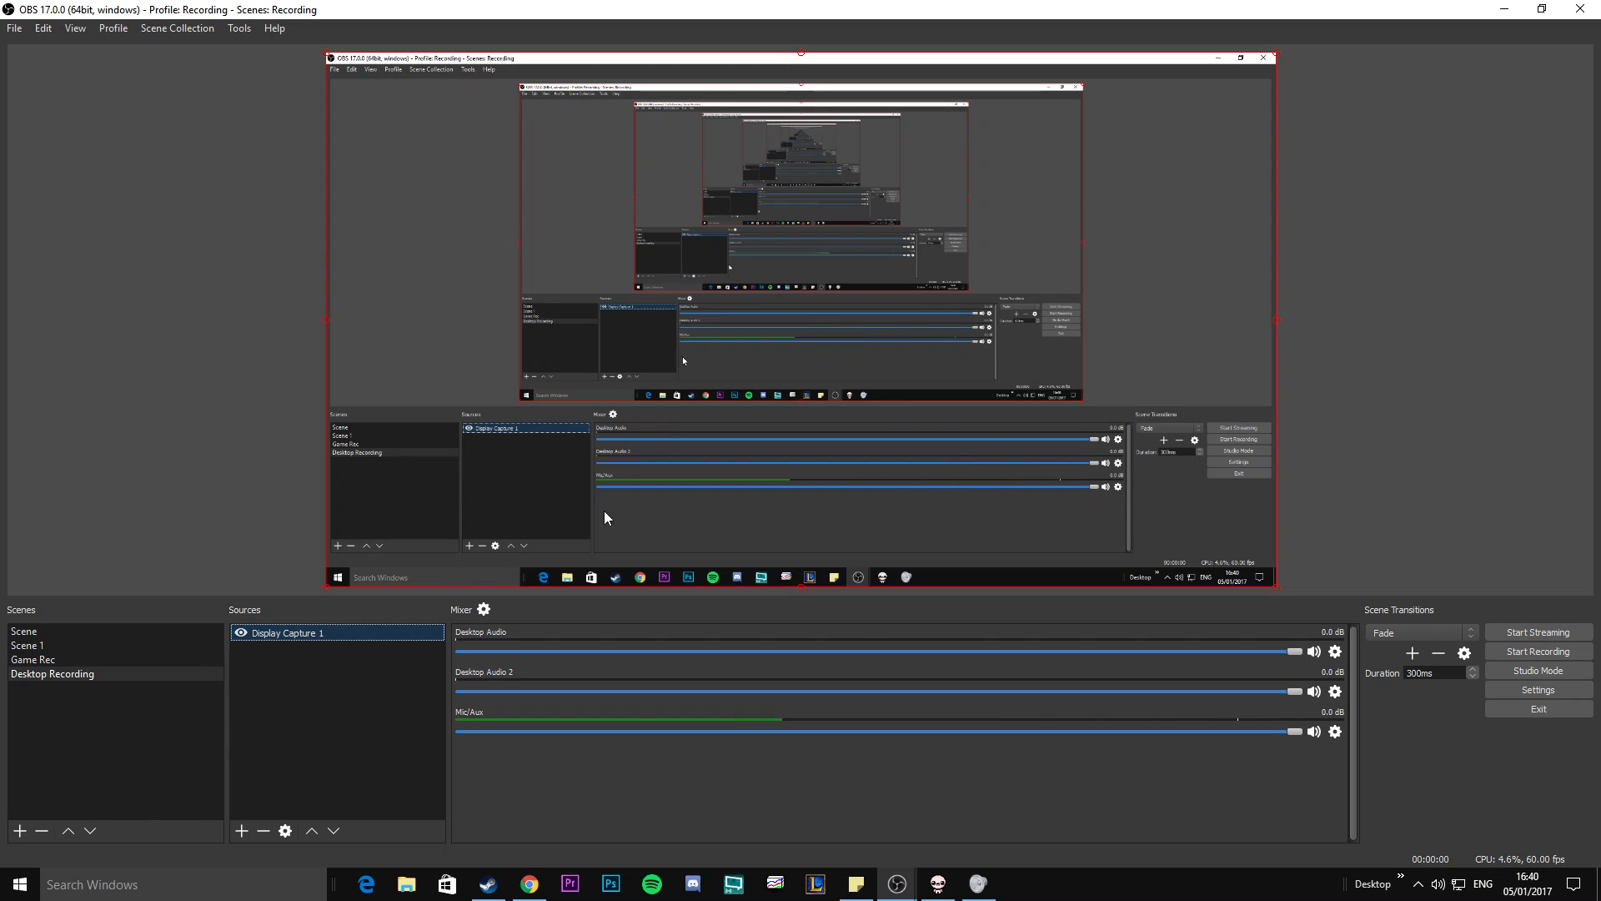
Review the displays available in the Display Capture source's properties and keep Display 0 selected.
{"action": "right_click", "coordinate": [332, 634]}
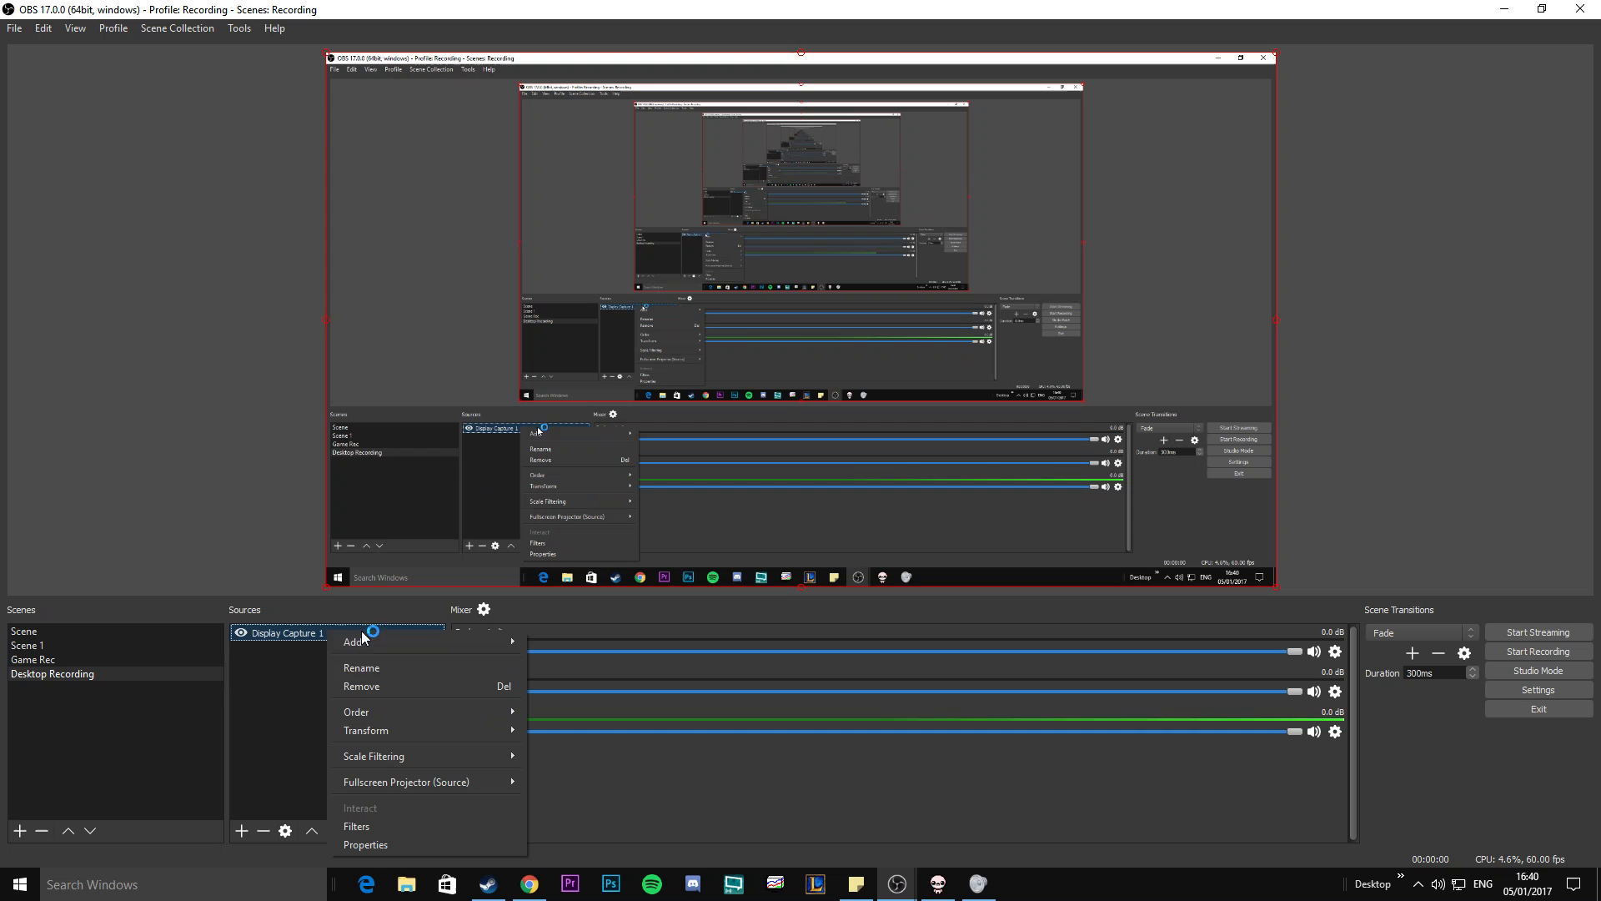
{"action": "left_click", "coordinate": [417, 845]}
{"action": "left_click", "coordinate": [708, 544]}
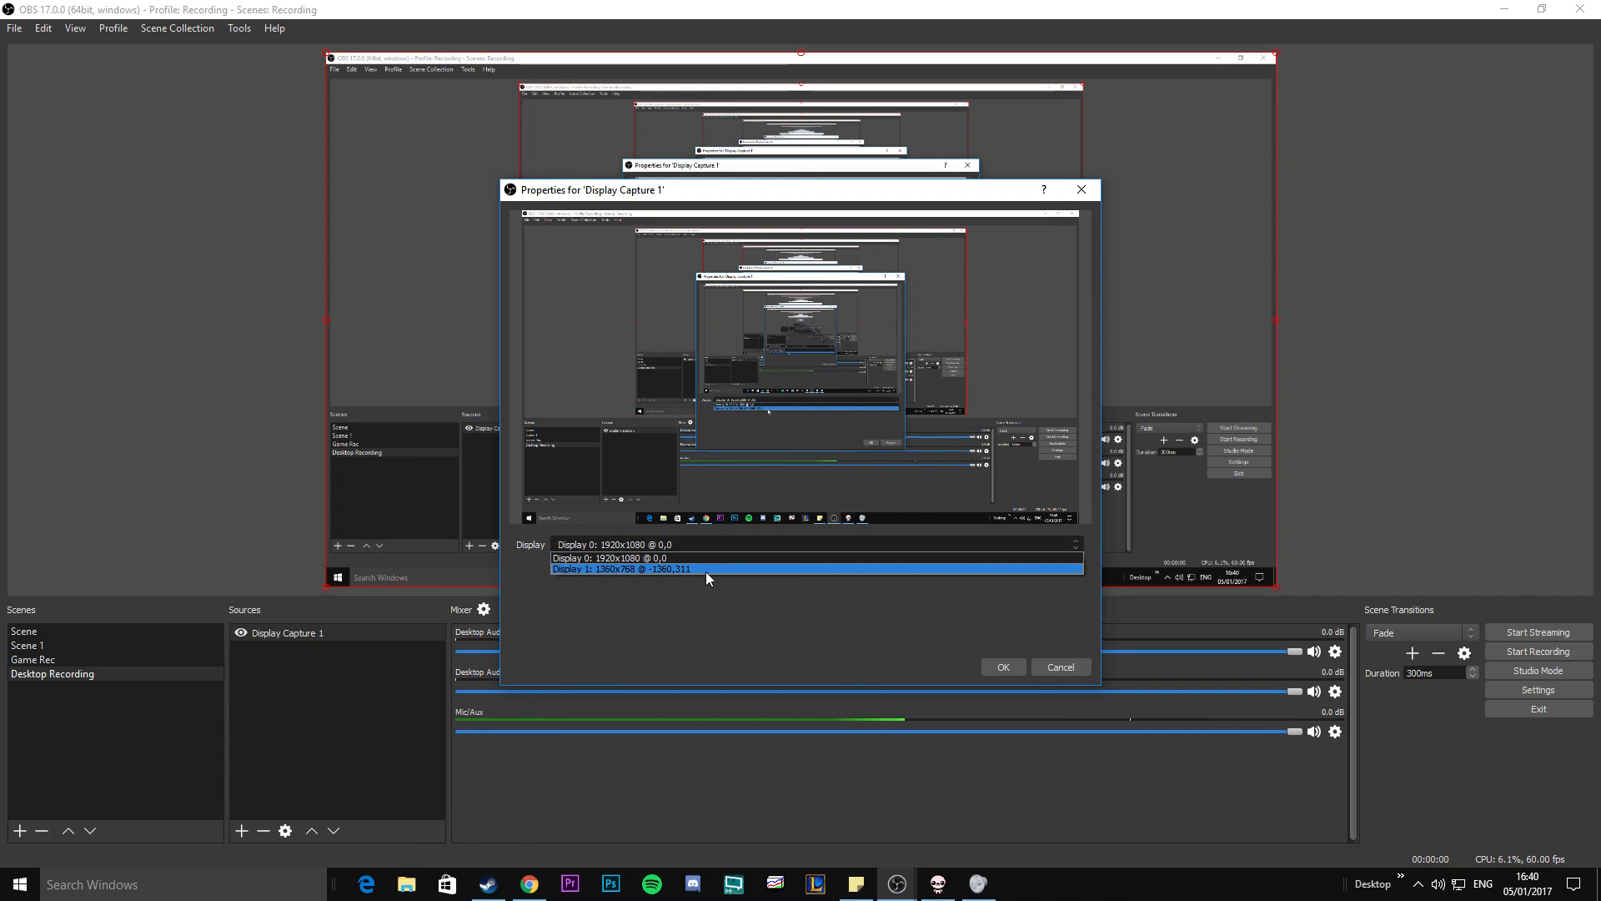
{"action": "left_click", "coordinate": [659, 543]}
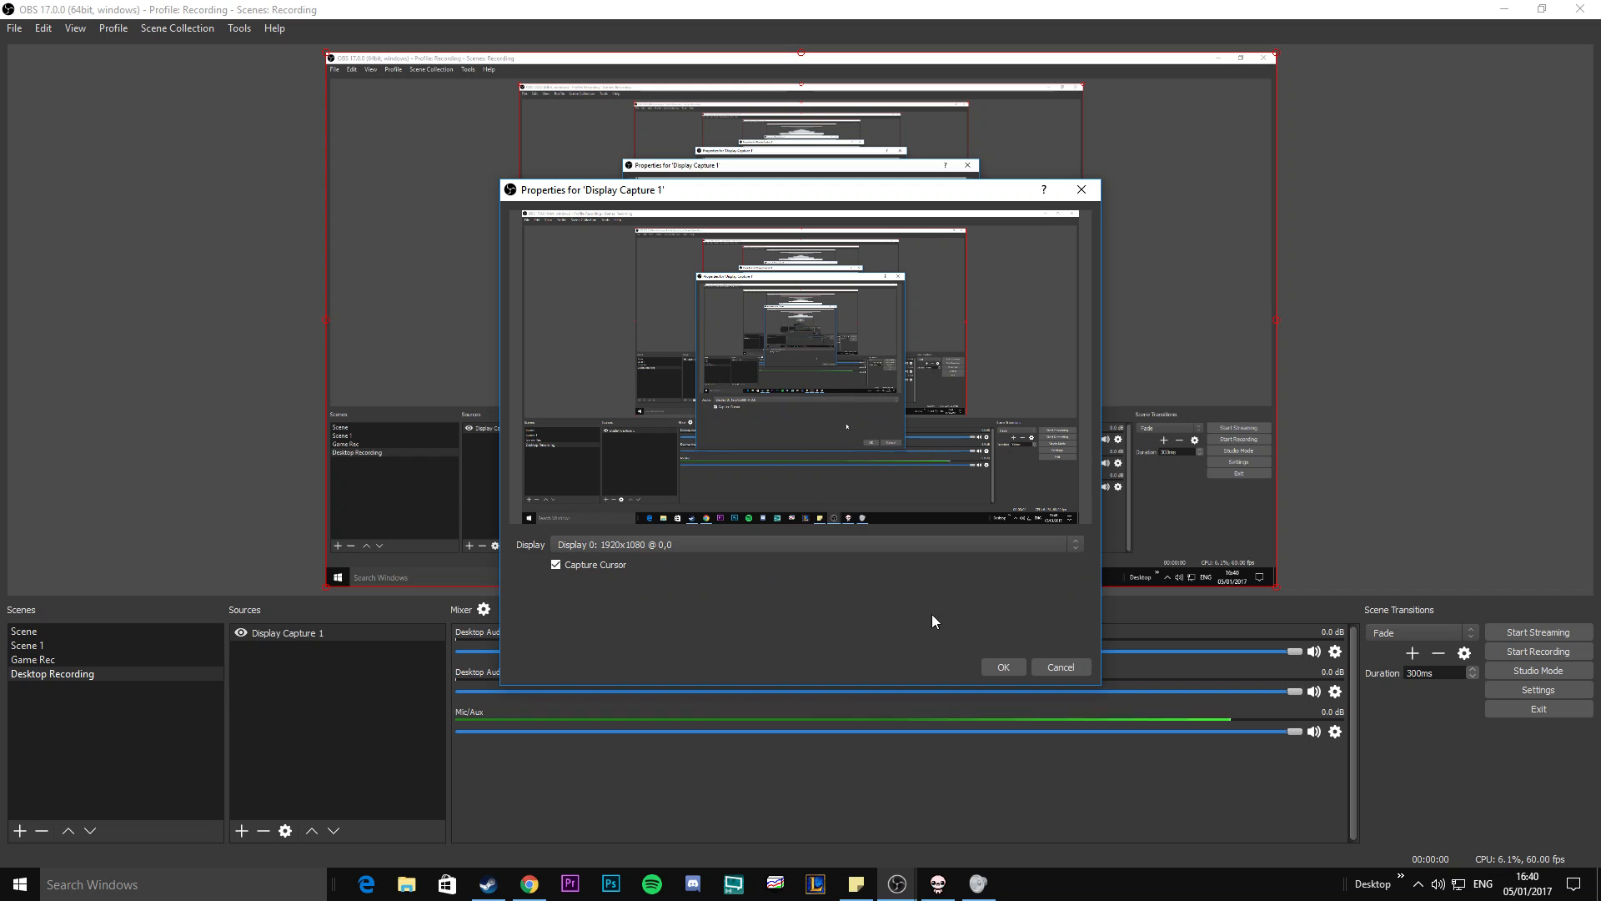
{"action": "left_click", "coordinate": [1005, 668]}
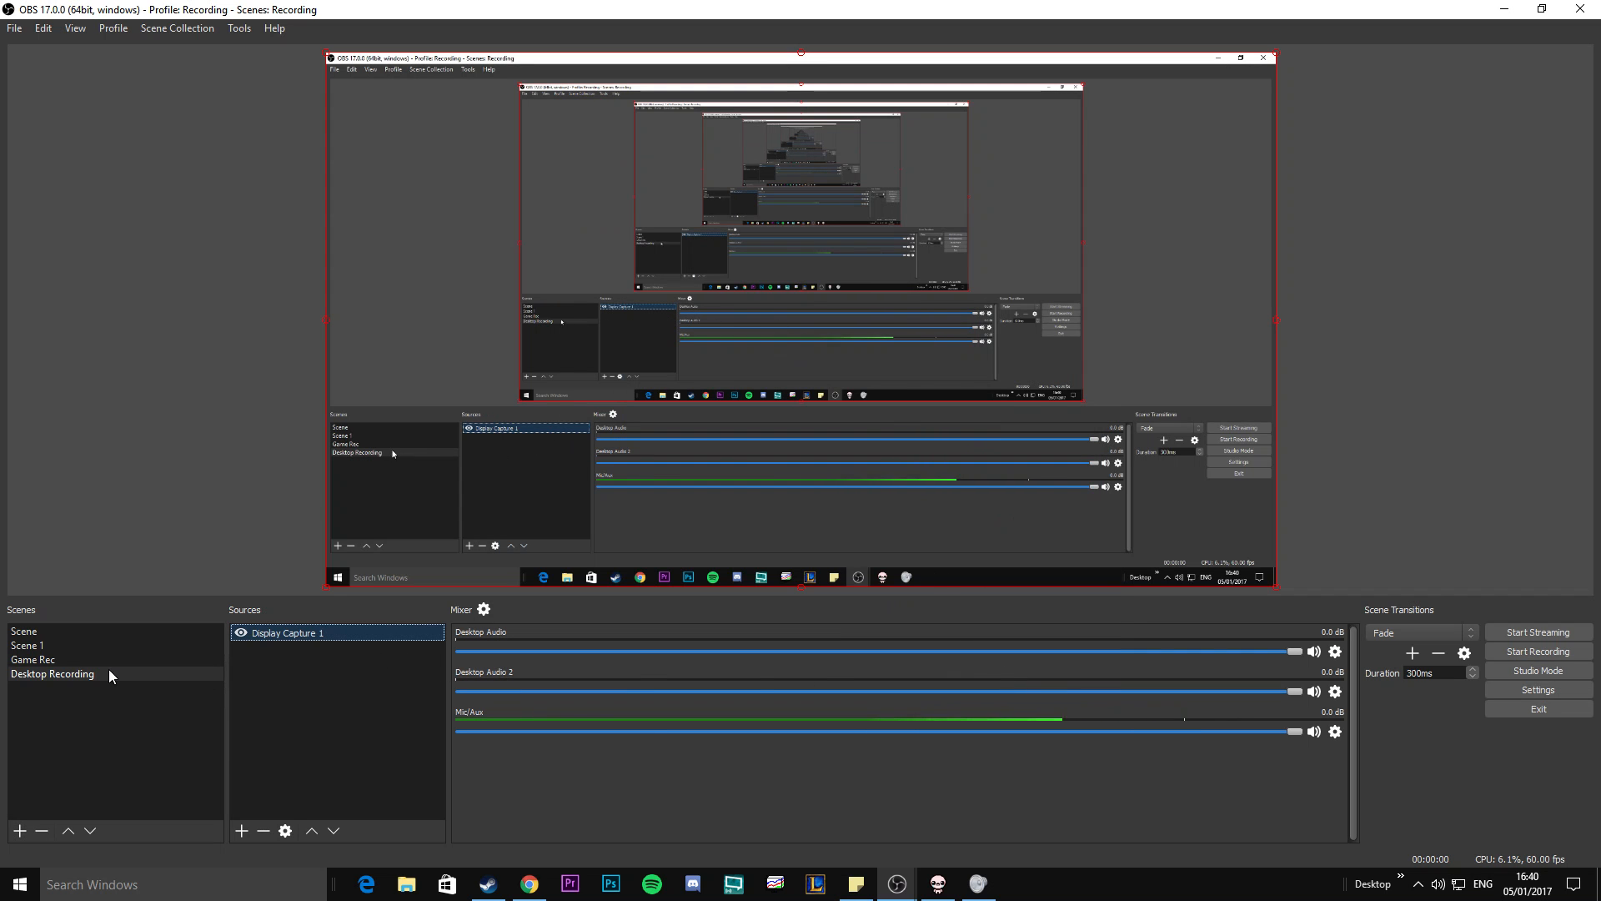
Alternate between the Game Rec and Desktop Recording scenes to compare their previews, ending on Desktop Recording.
{"action": "left_click", "coordinate": [77, 660]}
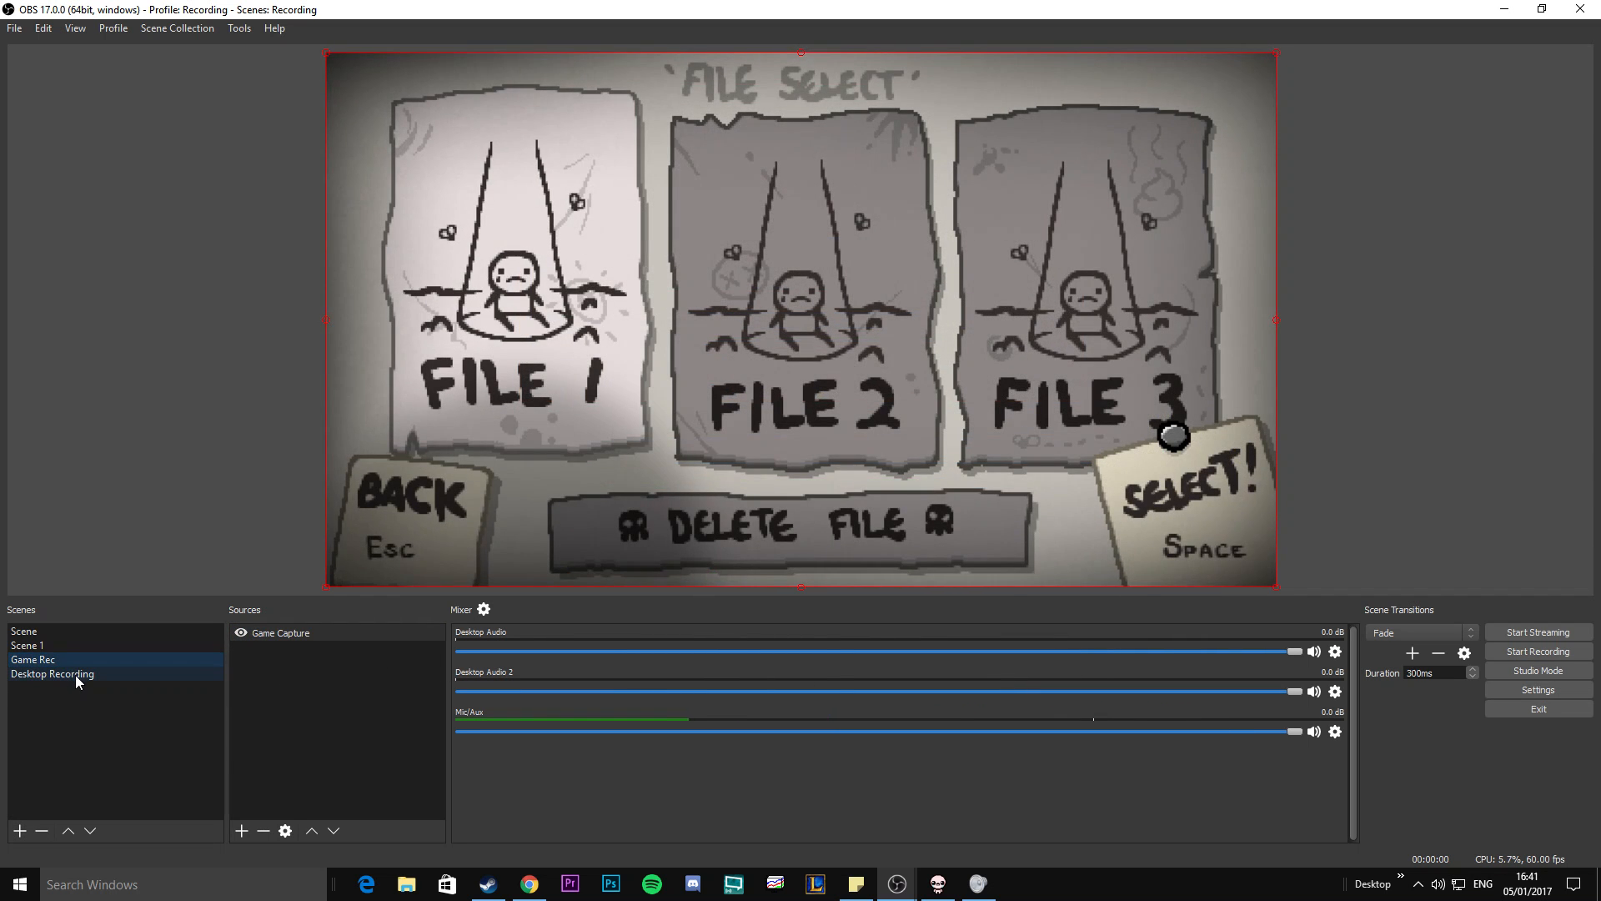
{"action": "left_click", "coordinate": [75, 674]}
{"action": "left_click", "coordinate": [73, 660]}
{"action": "left_click", "coordinate": [214, 679]}
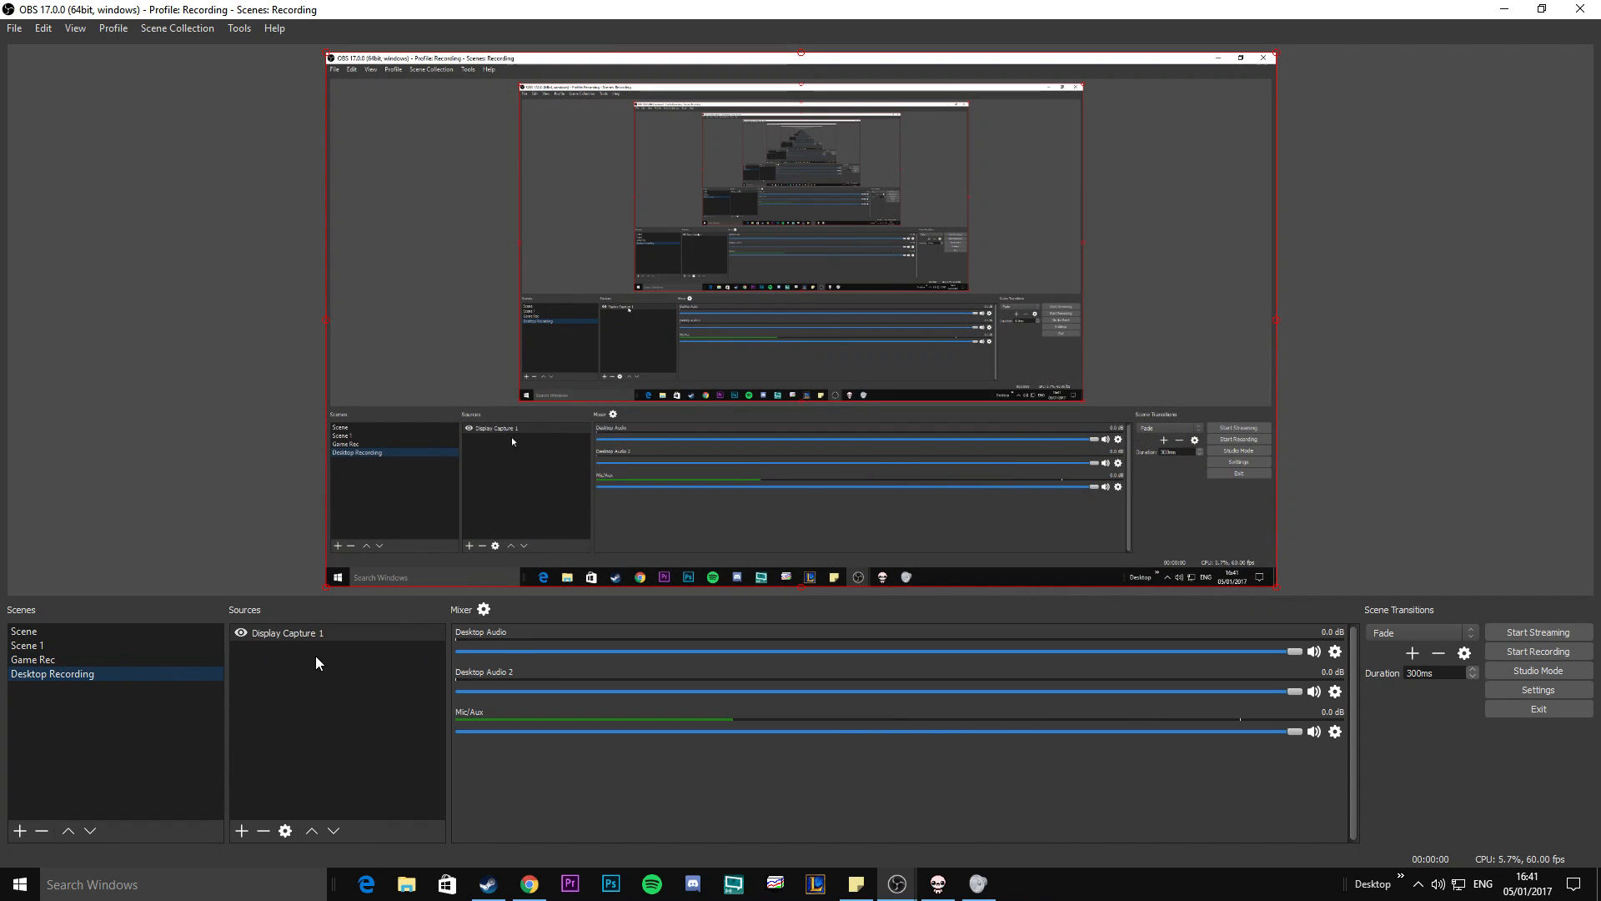
Review the source types that can be added to the Desktop Recording scene without adding one, and return to the Game Rec scene.
{"action": "right_click", "coordinate": [326, 682]}
{"action": "mouse_move", "coordinate": [375, 689]}
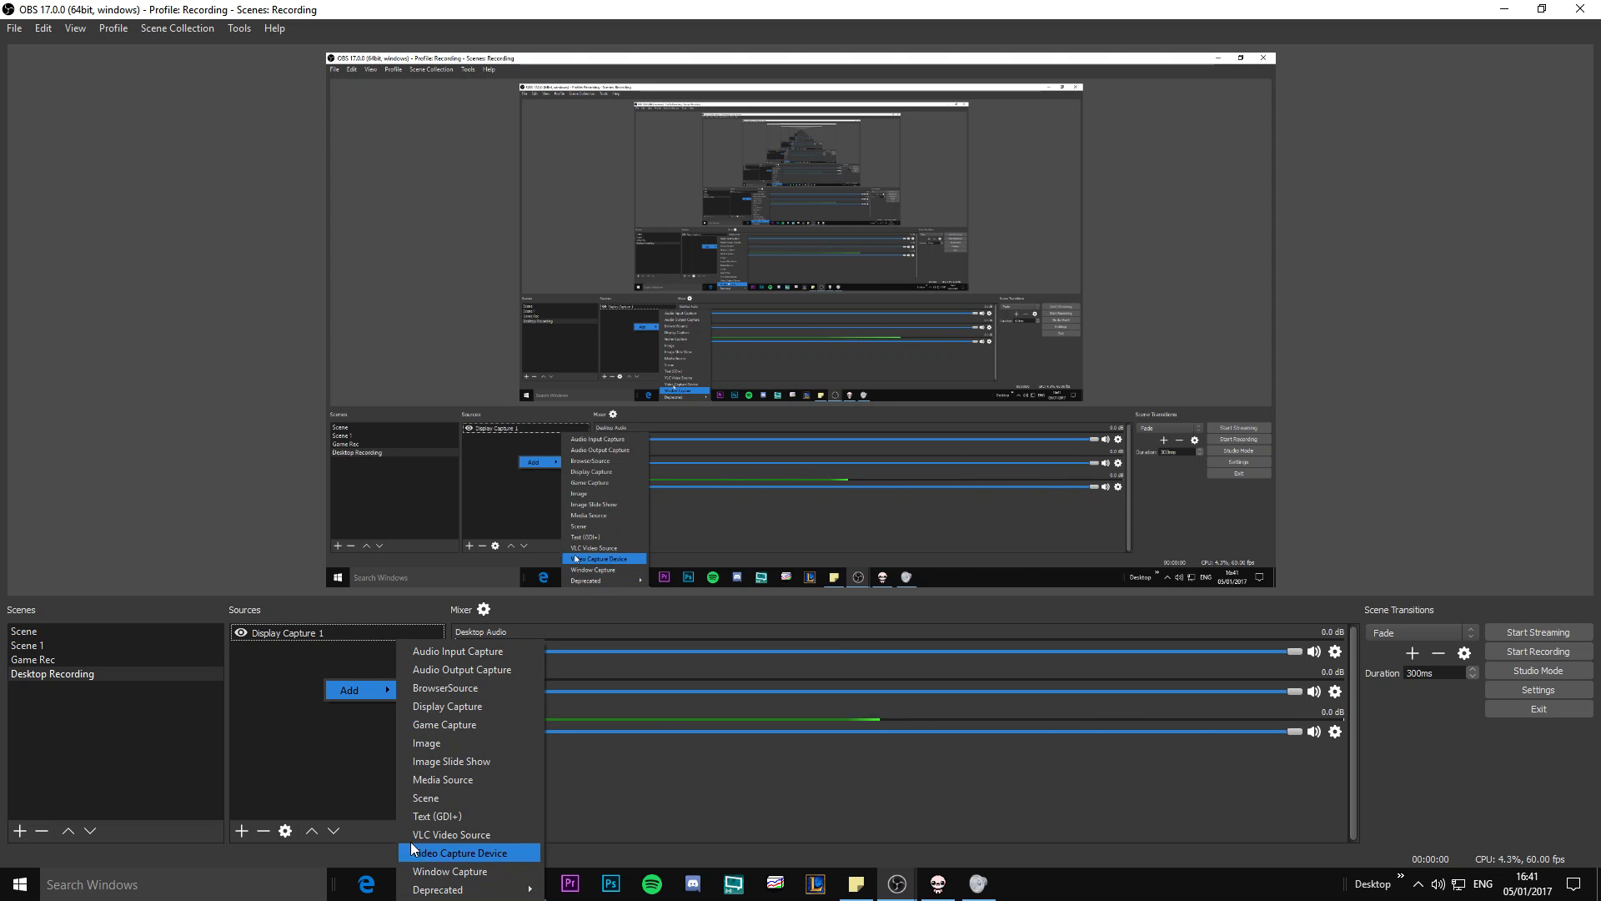
{"action": "left_click", "coordinate": [292, 779]}
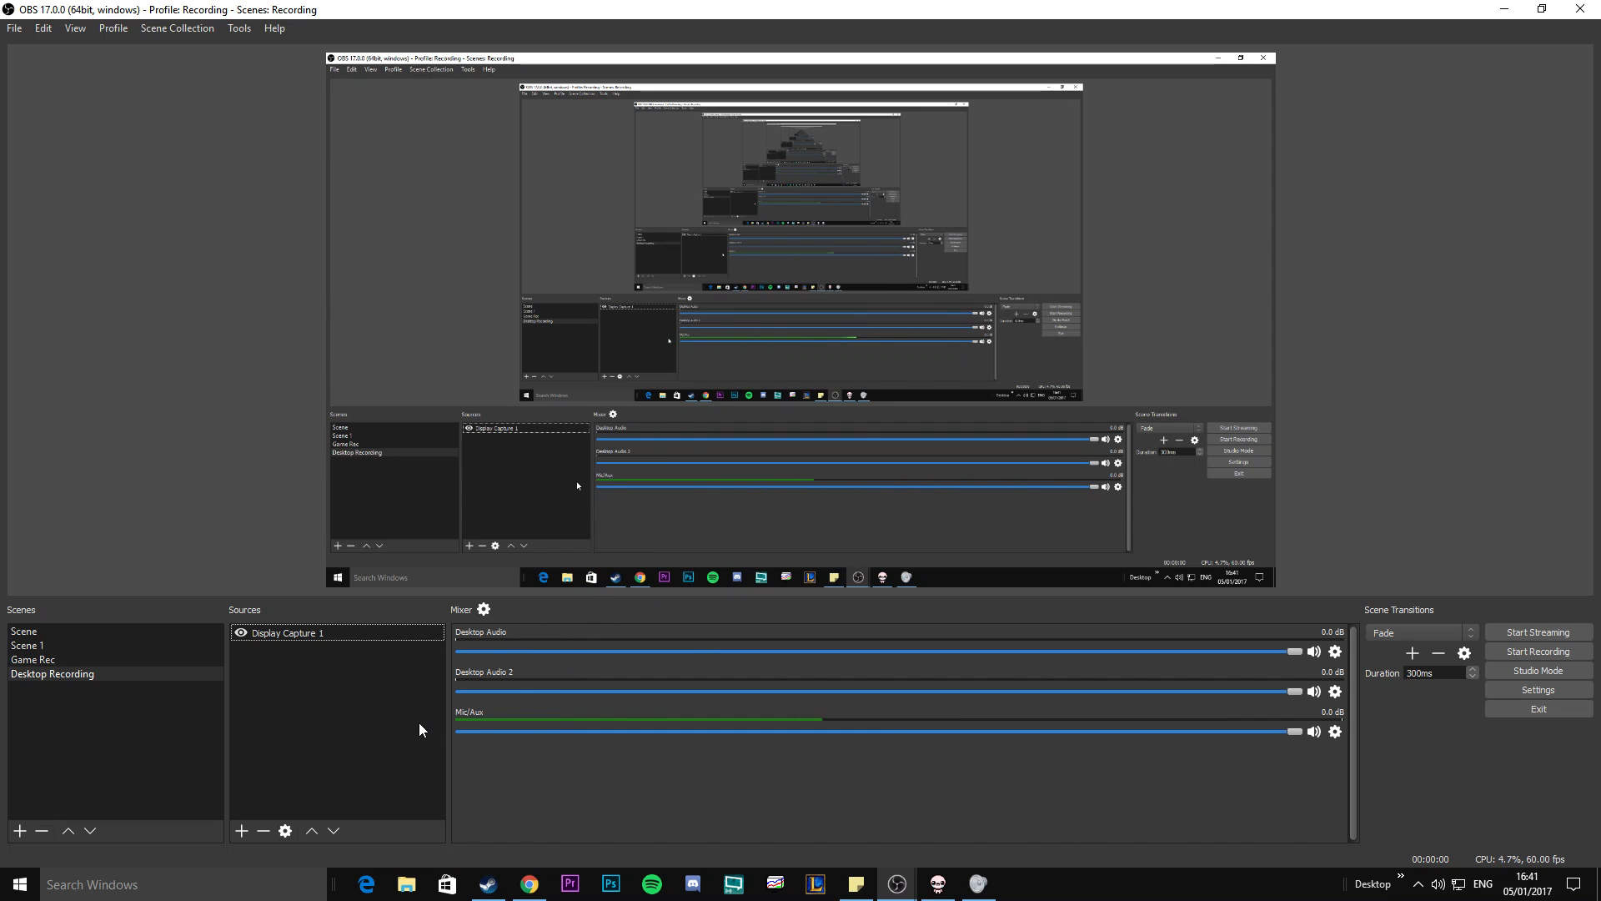
{"action": "left_click", "coordinate": [48, 660]}
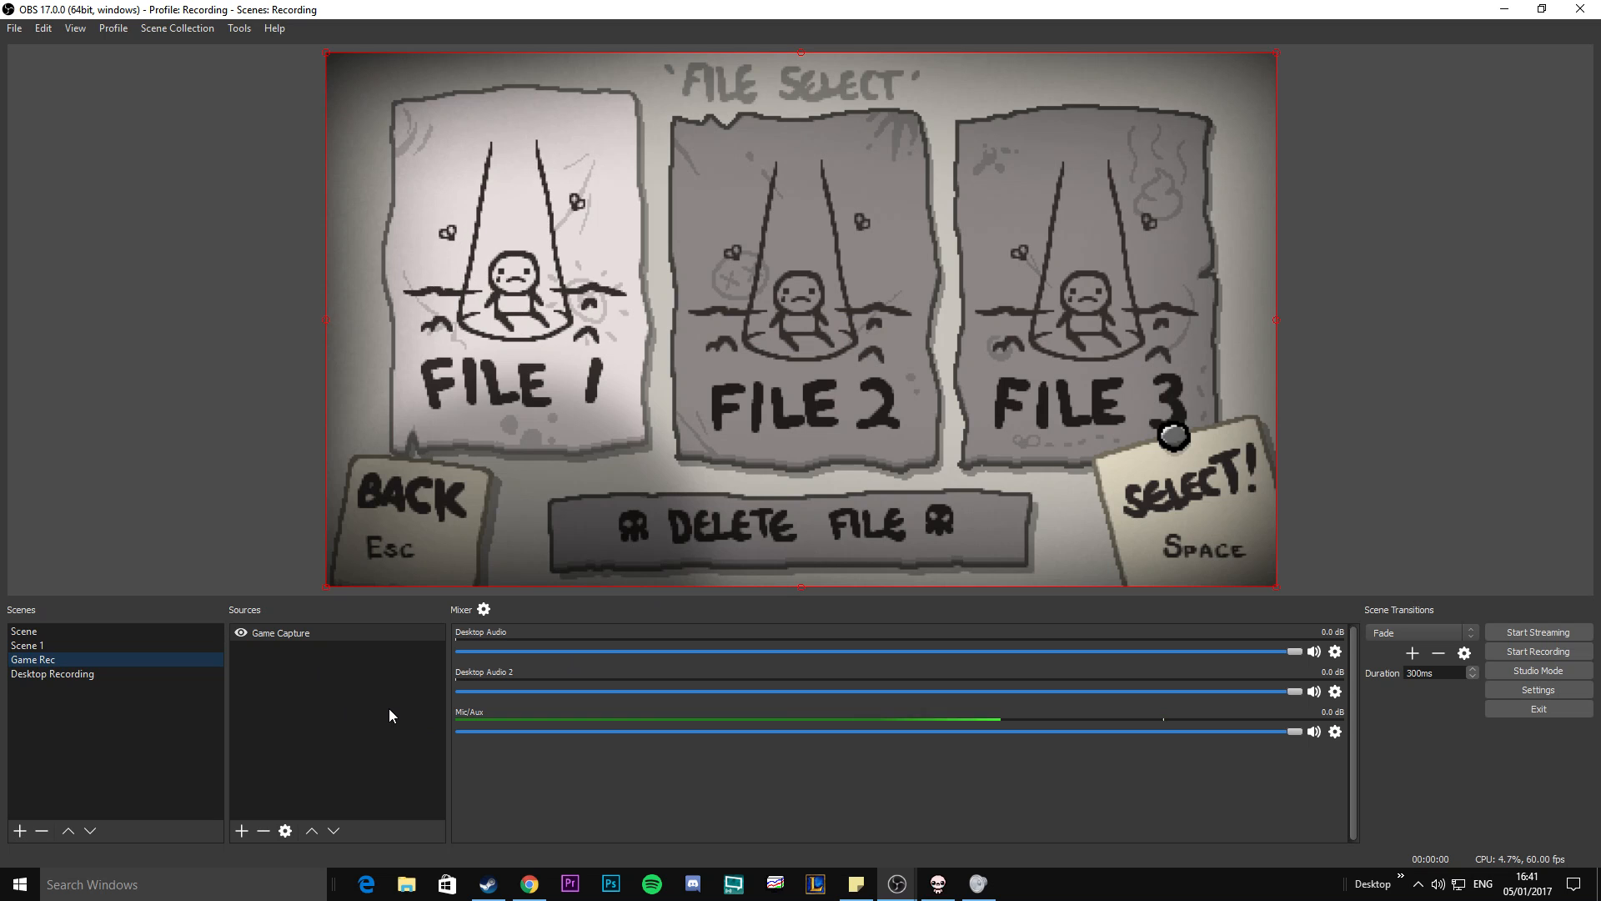